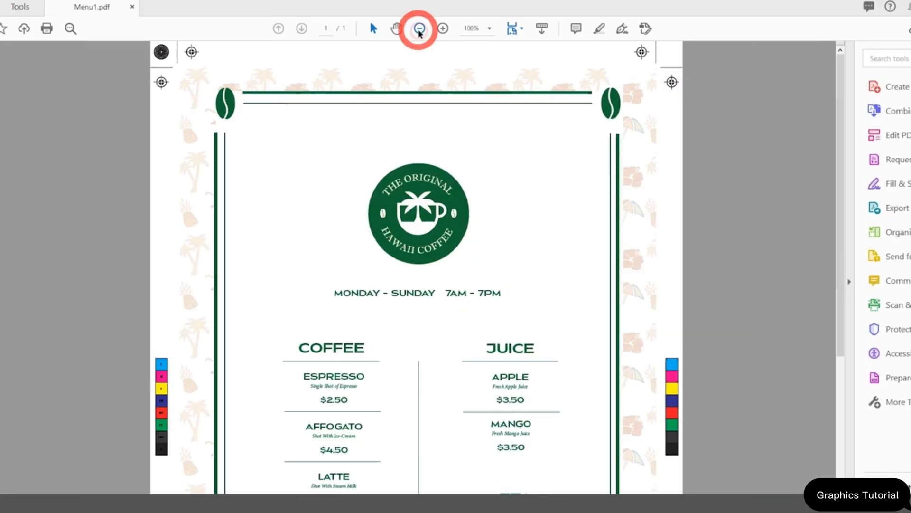
click(418, 29)
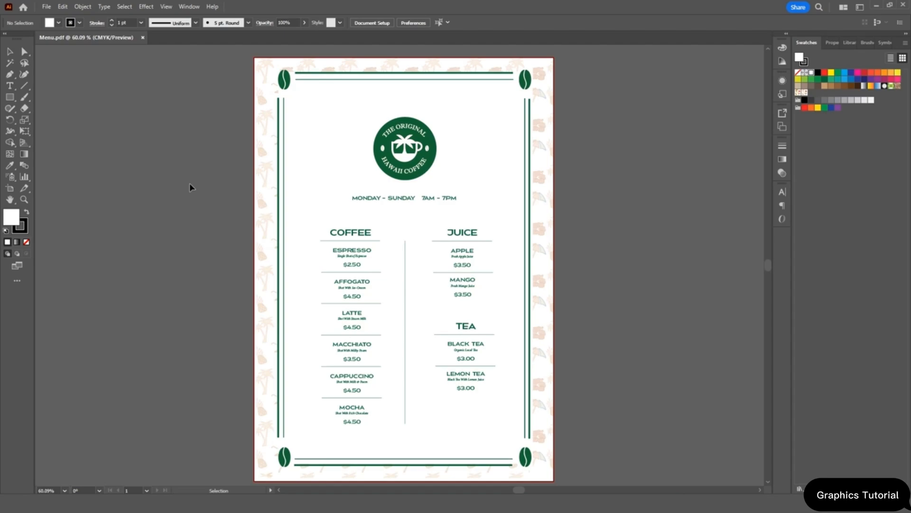
Check which color mode, CMYK or RGB, the menu document uses.
click(46, 6)
mouse_move(126, 269)
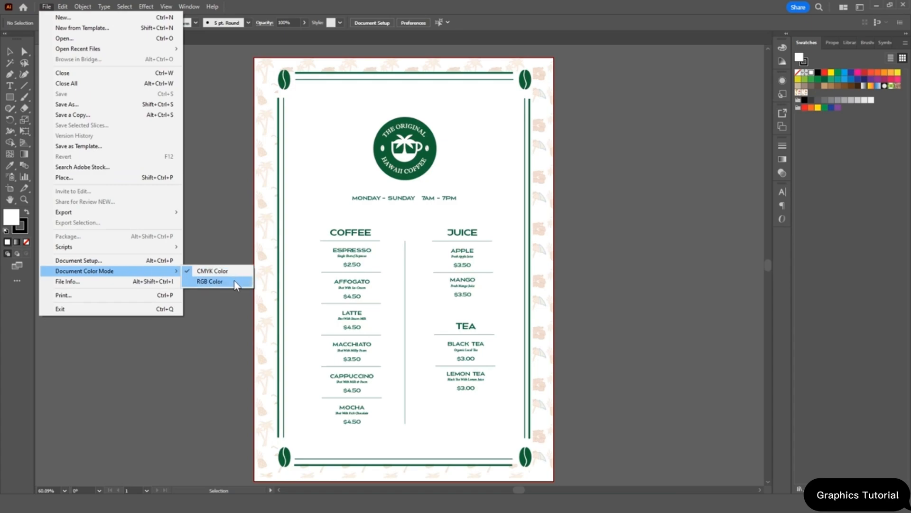
click(238, 234)
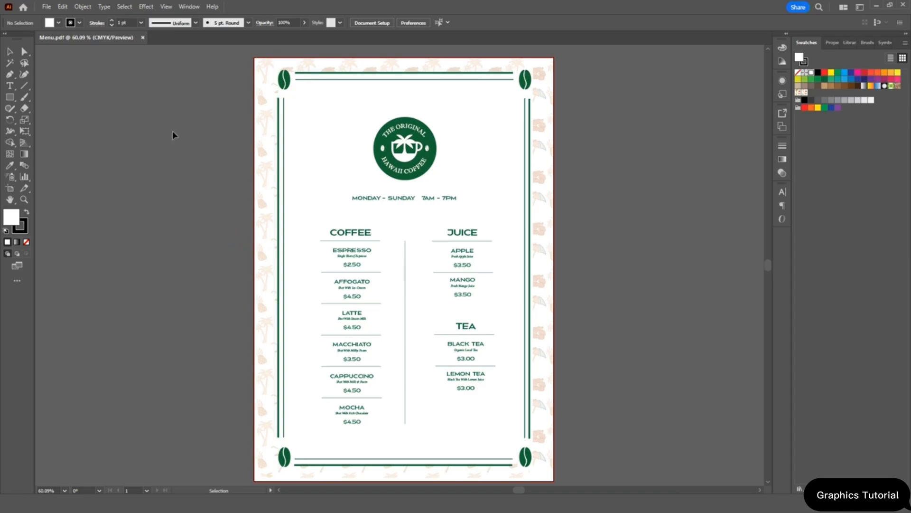
Export the menu as a JPEG named Menu in the Ai Files folder, using all artboards.
click(46, 6)
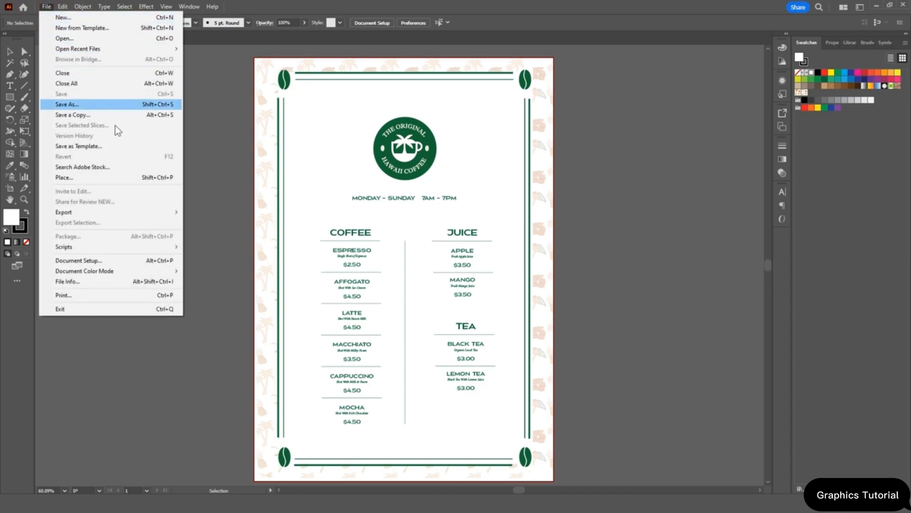
mouse_move(153, 212)
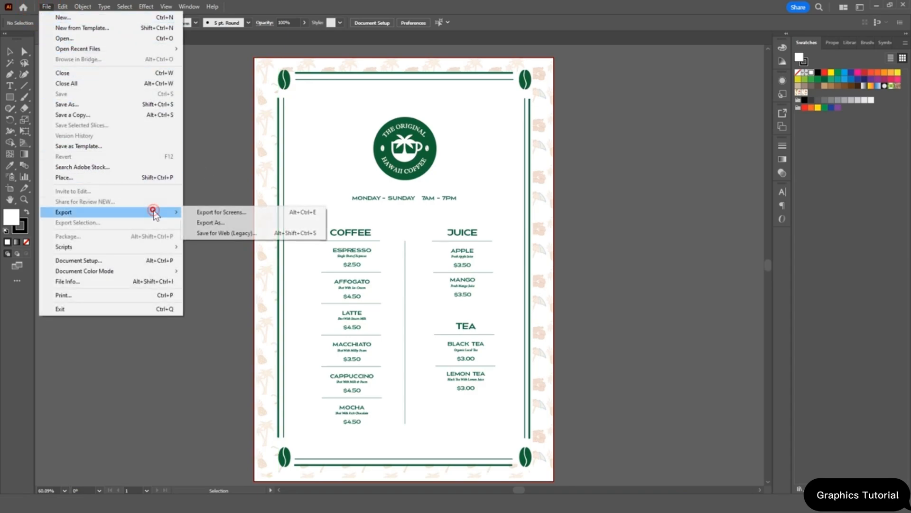
click(232, 220)
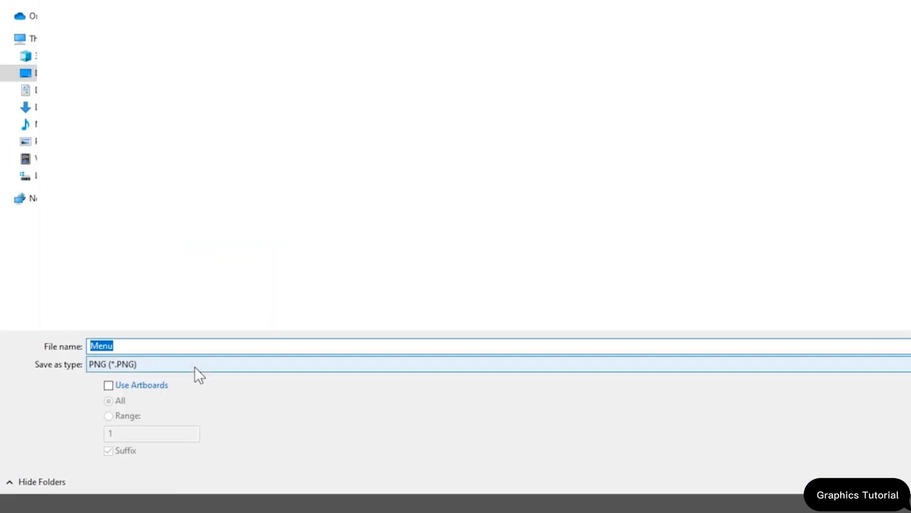
click(139, 401)
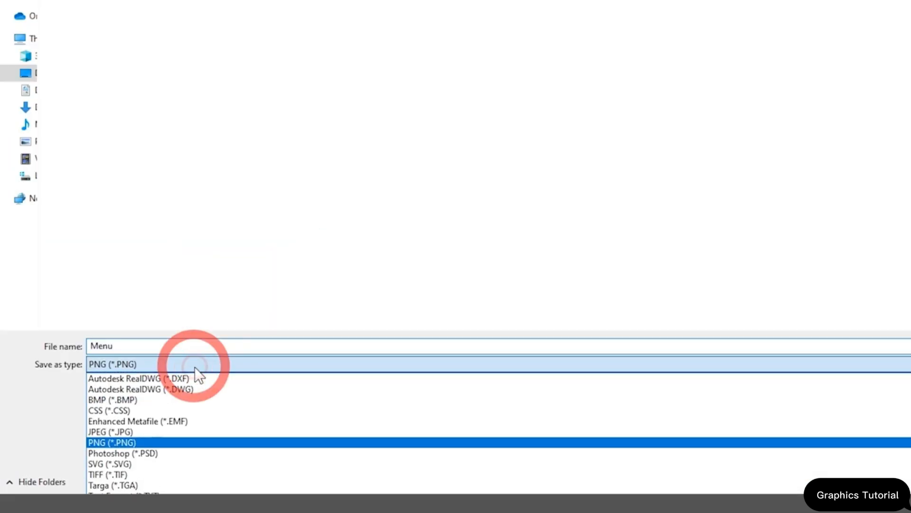
click(177, 430)
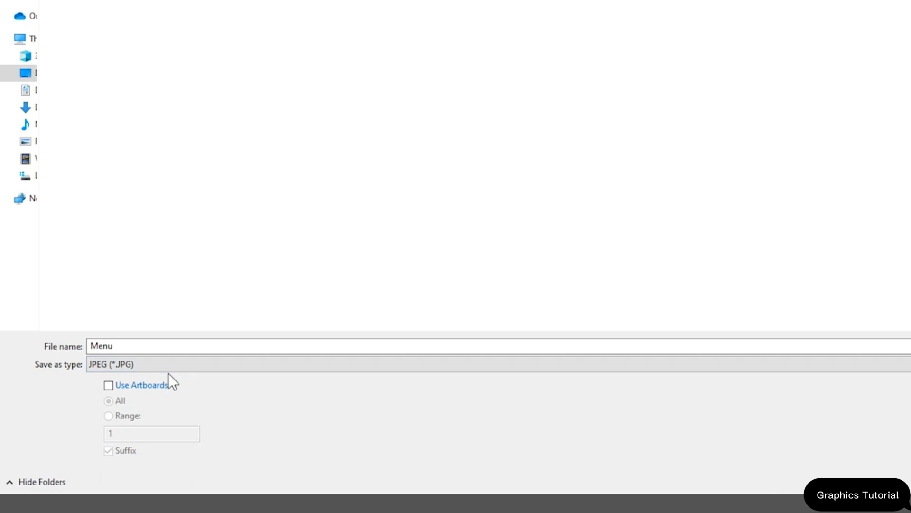
click(132, 383)
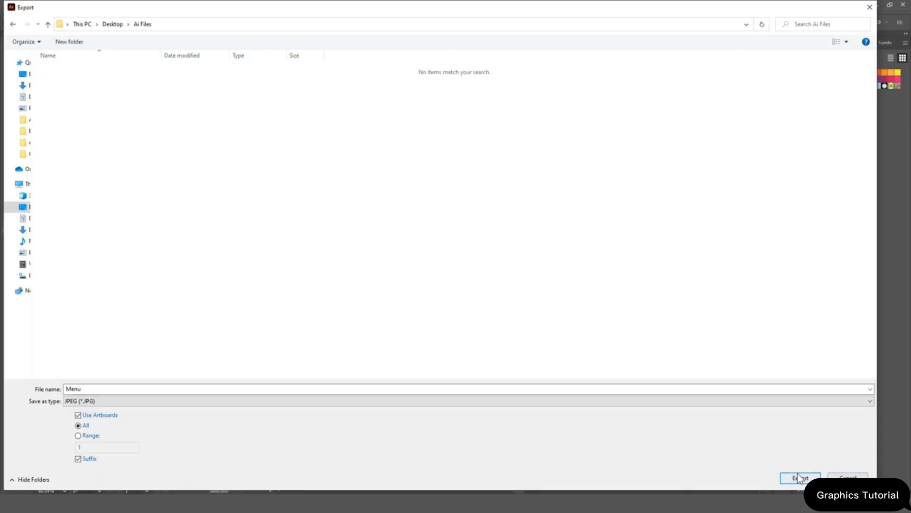
click(799, 478)
click(799, 477)
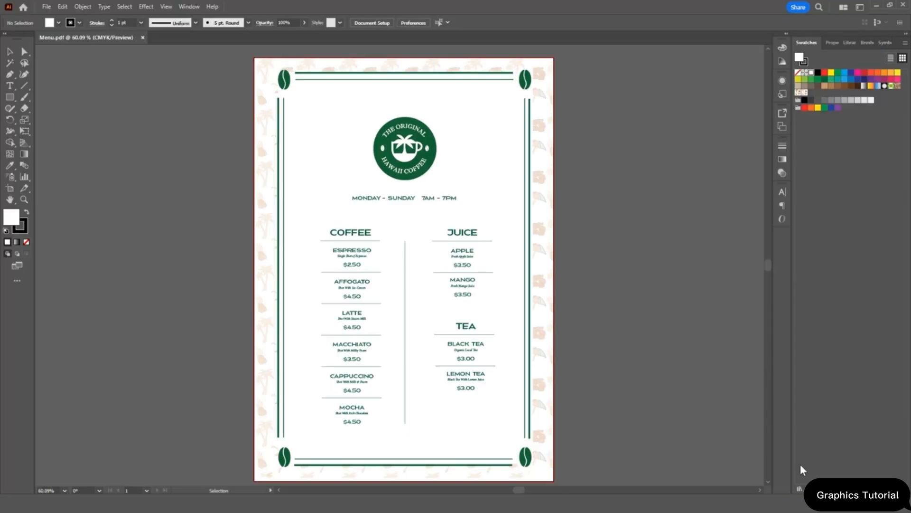
Set the JPEG quality to 8, keep the resolution at High (300 ppi), and complete the export.
drag(464, 199, 377, 119)
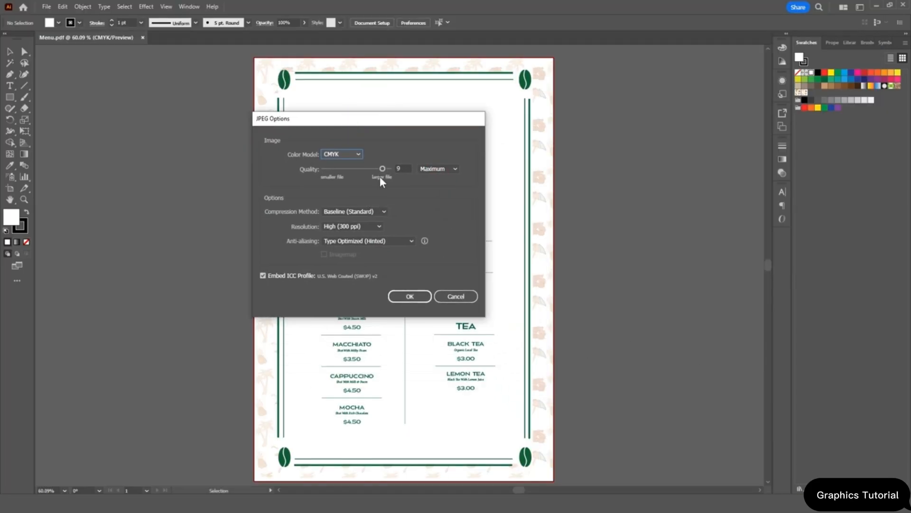
mouse_move(379, 170)
mouse_down()
mouse_move(355, 169)
mouse_move(374, 169)
mouse_up()
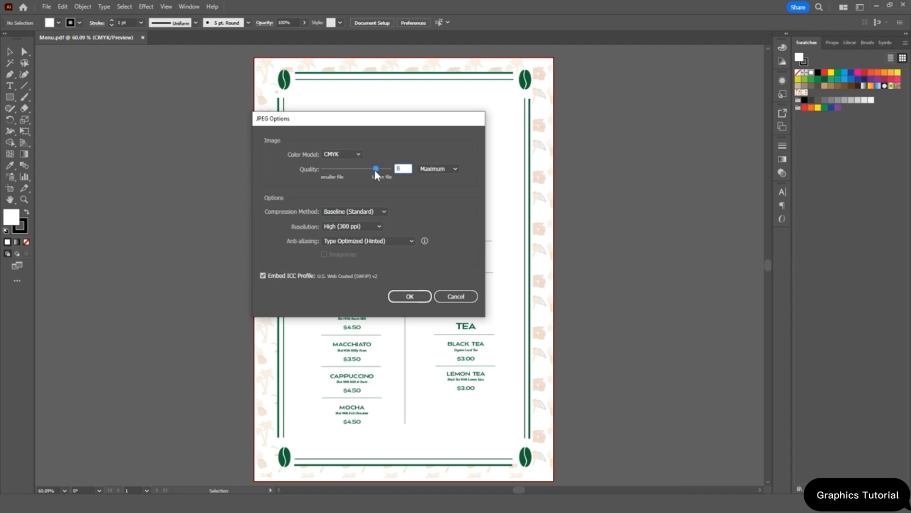
click(374, 227)
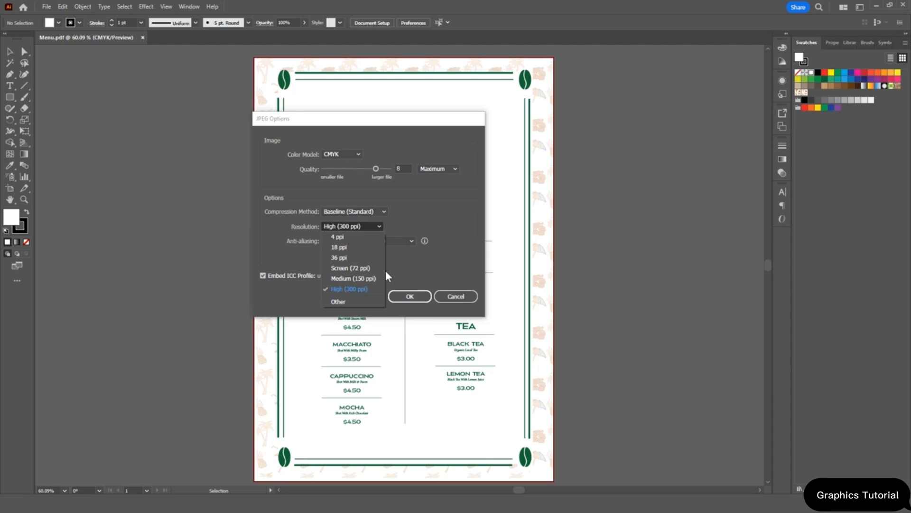
click(417, 259)
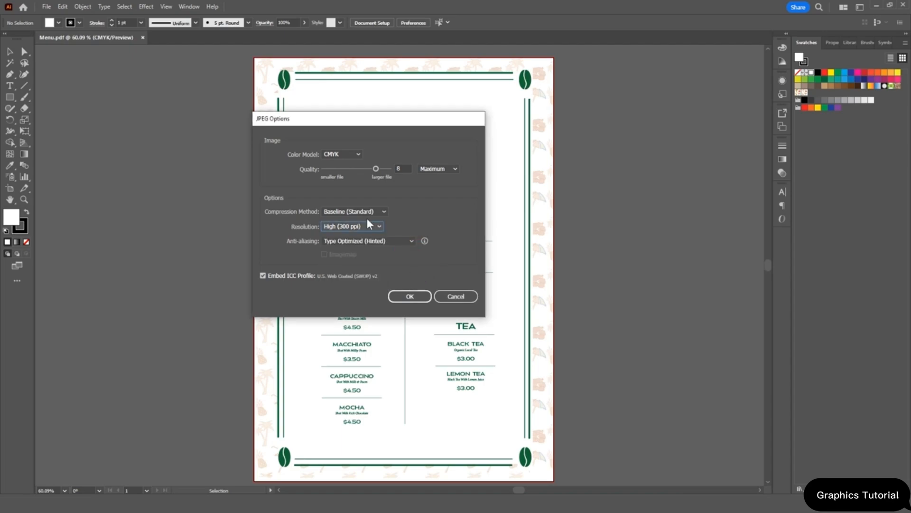
click(422, 297)
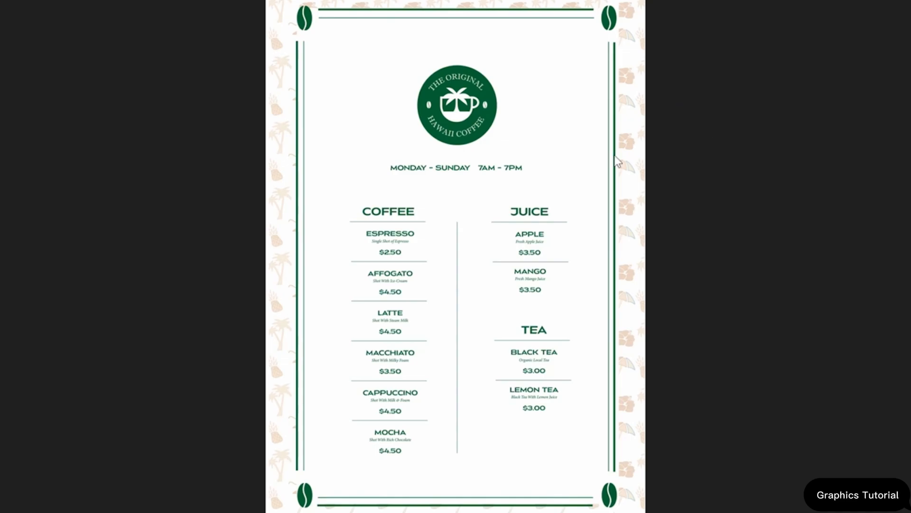
Examine the exported JPEG up close around the coffee logo to judge its print quality.
scroll(476, 112, up, 7)
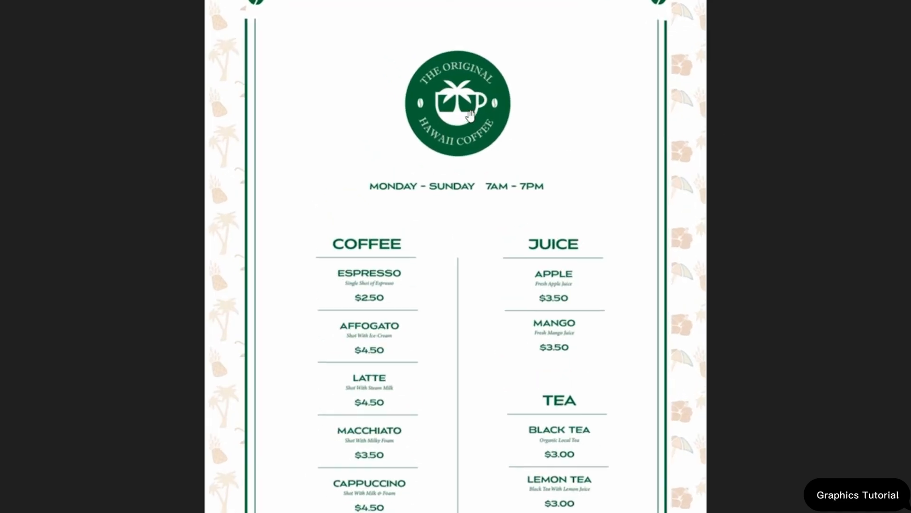
drag(446, 118, 462, 184)
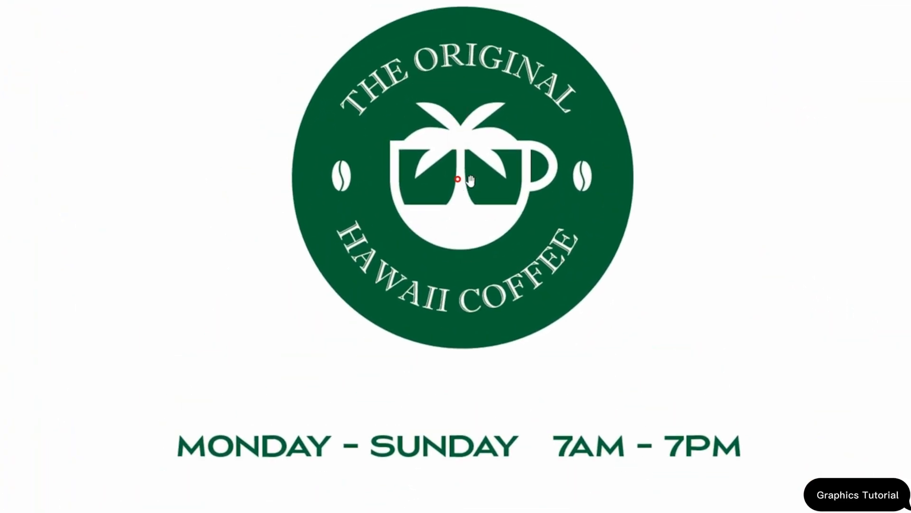
drag(474, 115, 453, 174)
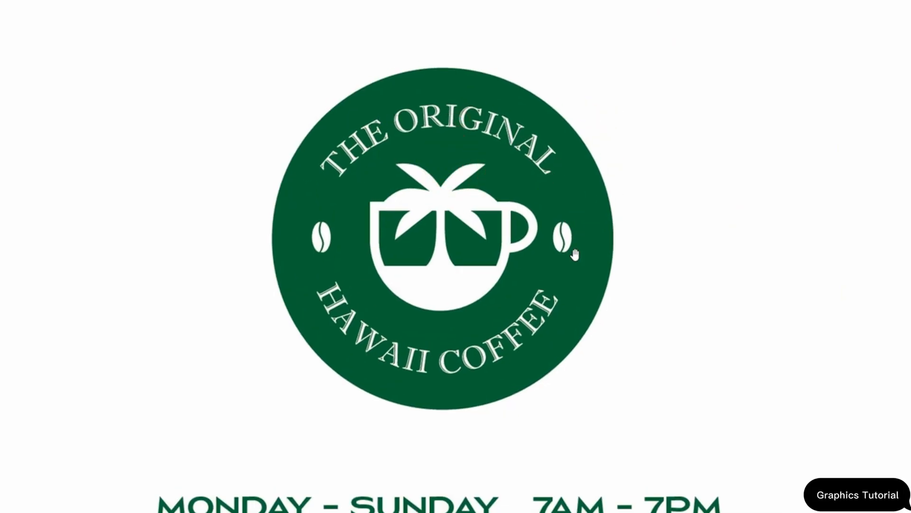
scroll(498, 271, up, 2)
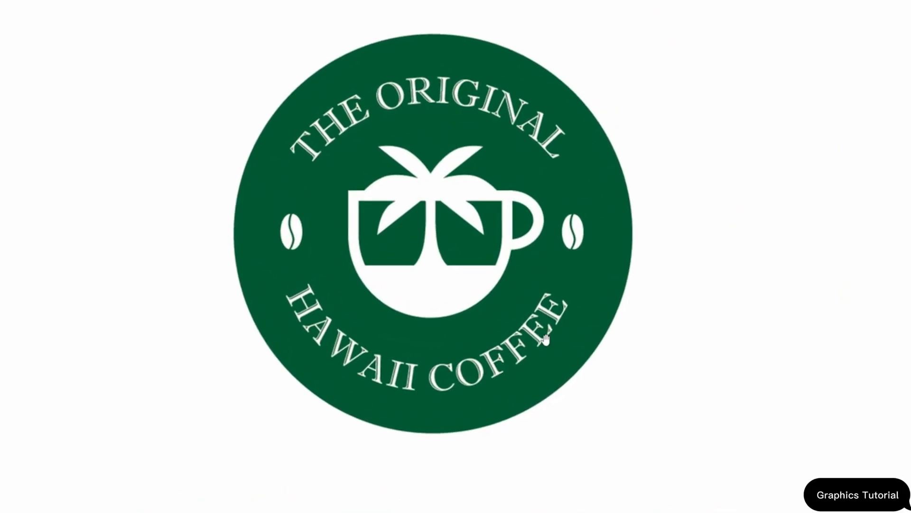
scroll(546, 346, down, 6)
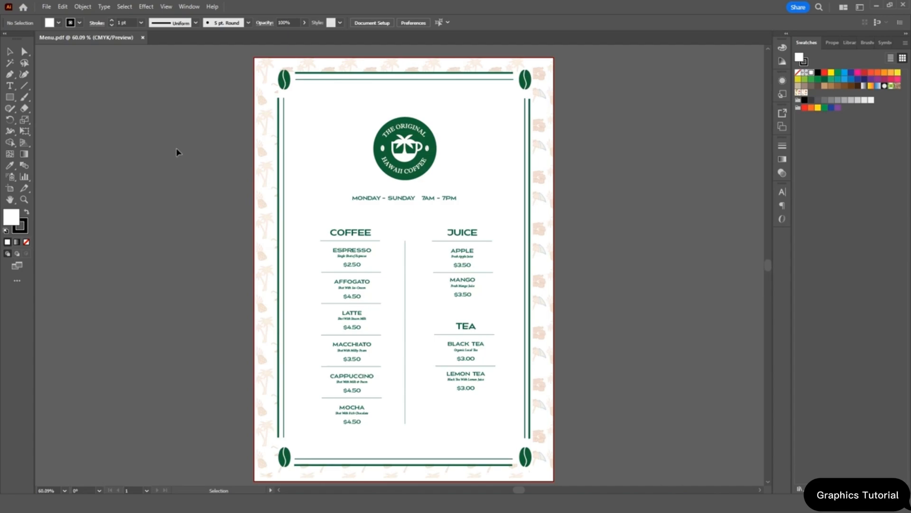
Save the document as an Adobe PDF named Menu in the Ai Files folder, proceeding to the PDF settings.
click(48, 8)
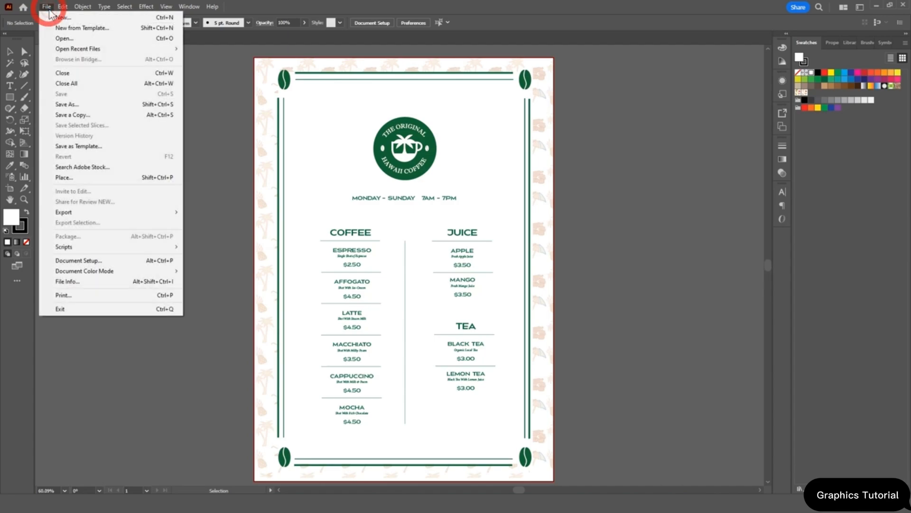
click(100, 105)
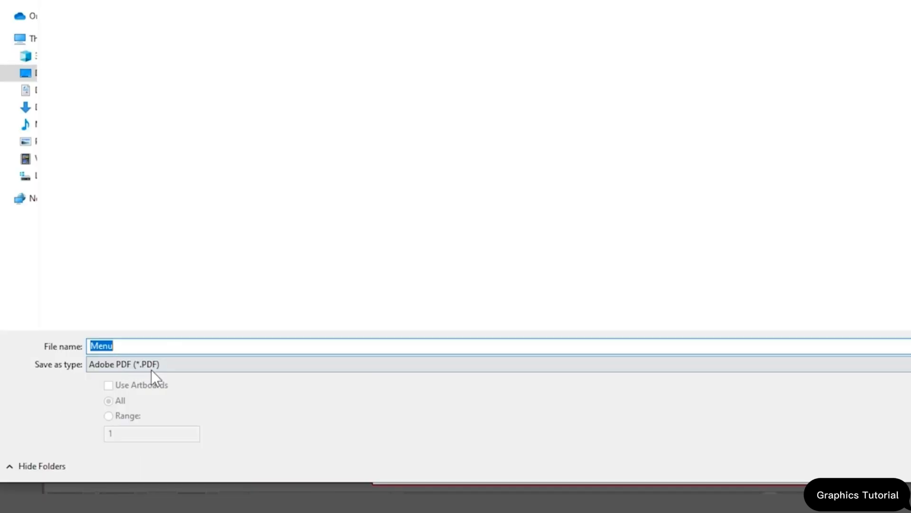
click(166, 364)
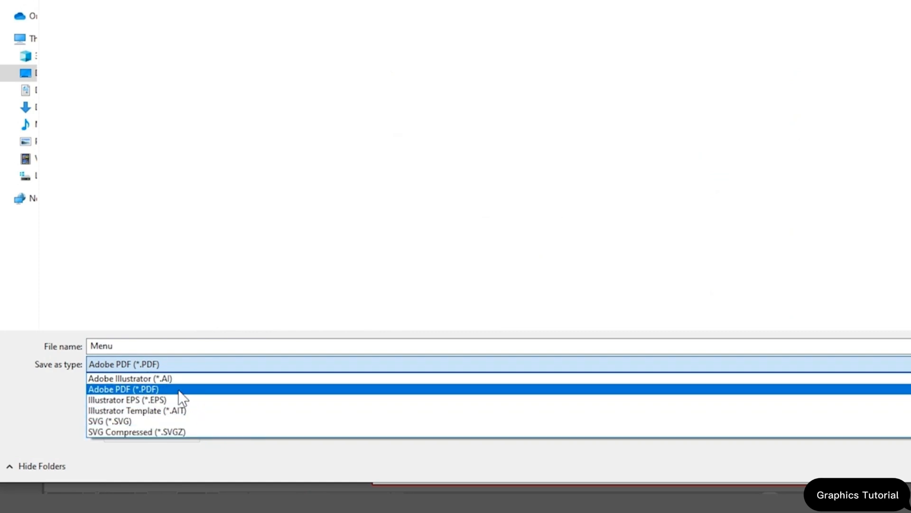
click(171, 389)
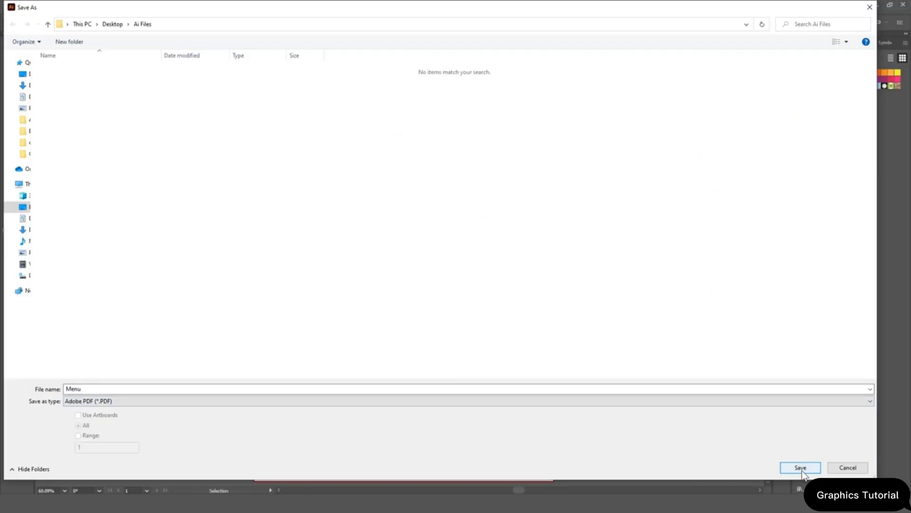
click(801, 468)
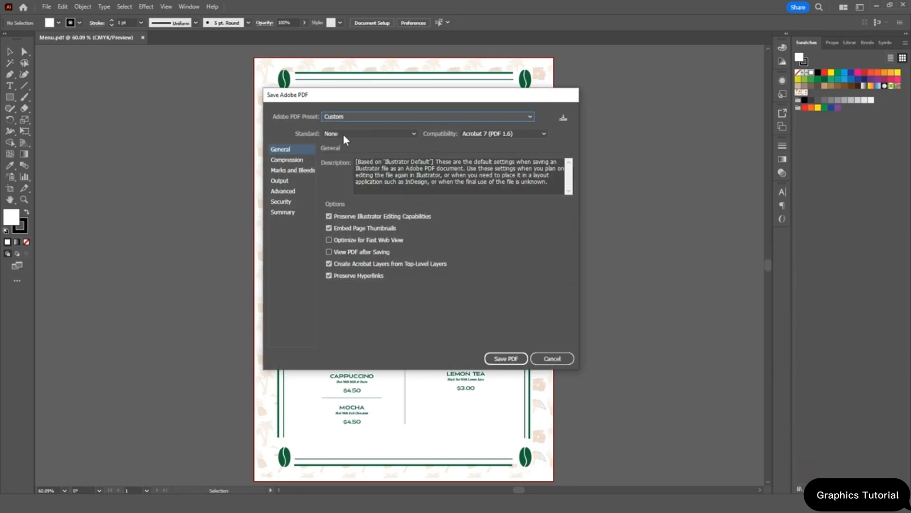
Review the available Adobe PDF presets, the compression settings and the PDF standard option.
click(364, 117)
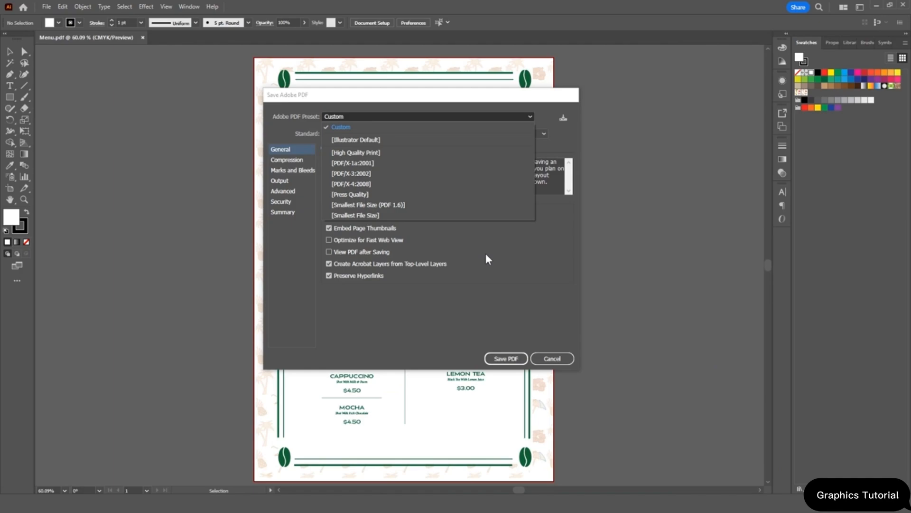
click(482, 298)
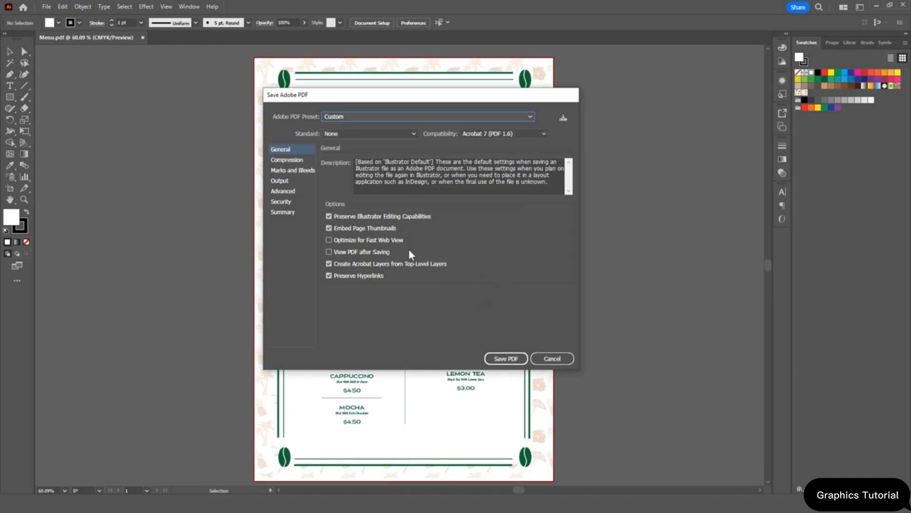
click(294, 161)
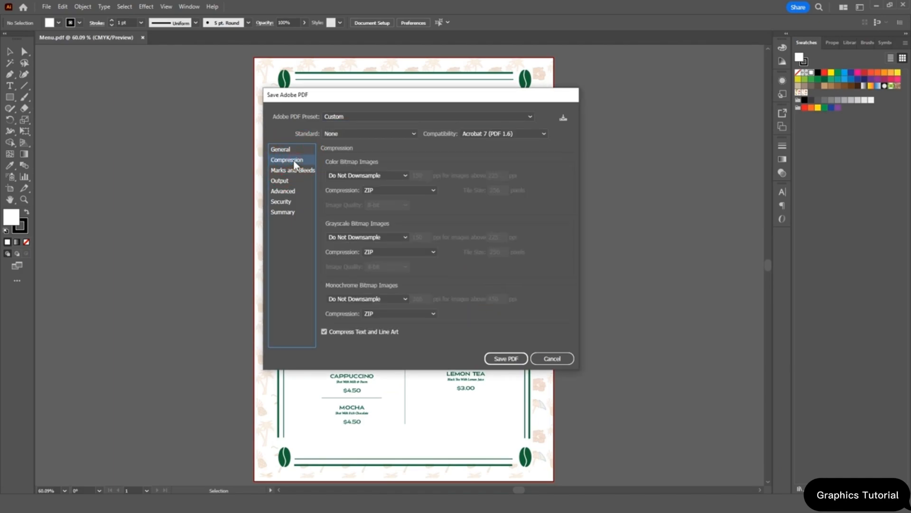
click(385, 133)
click(444, 154)
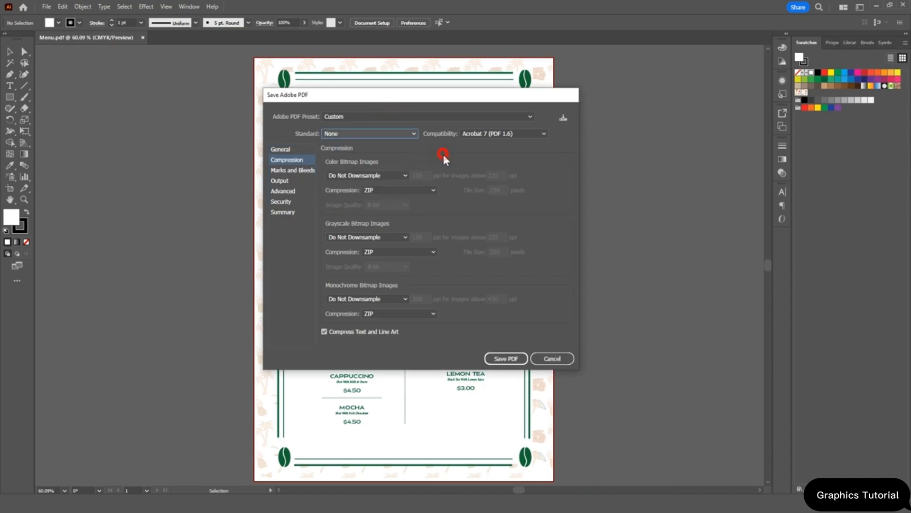
Include all printer's marks in the PDF except the page information.
click(302, 171)
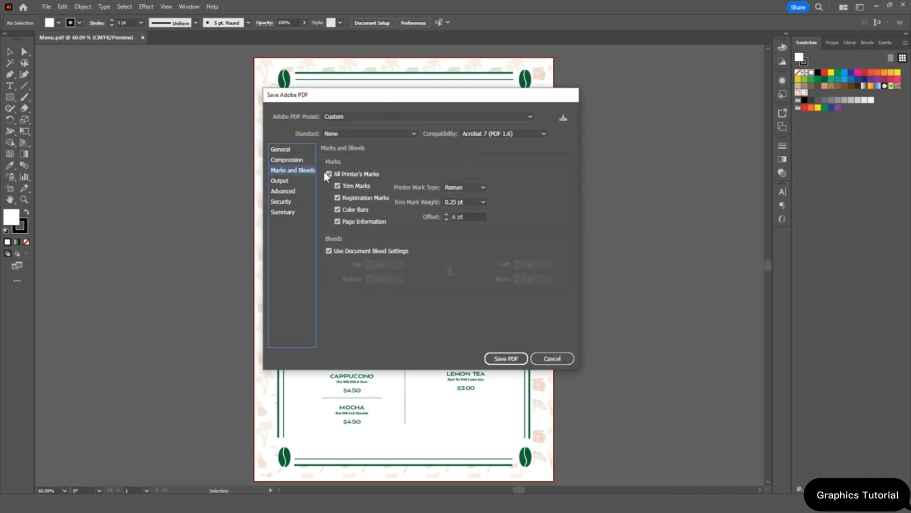
click(327, 174)
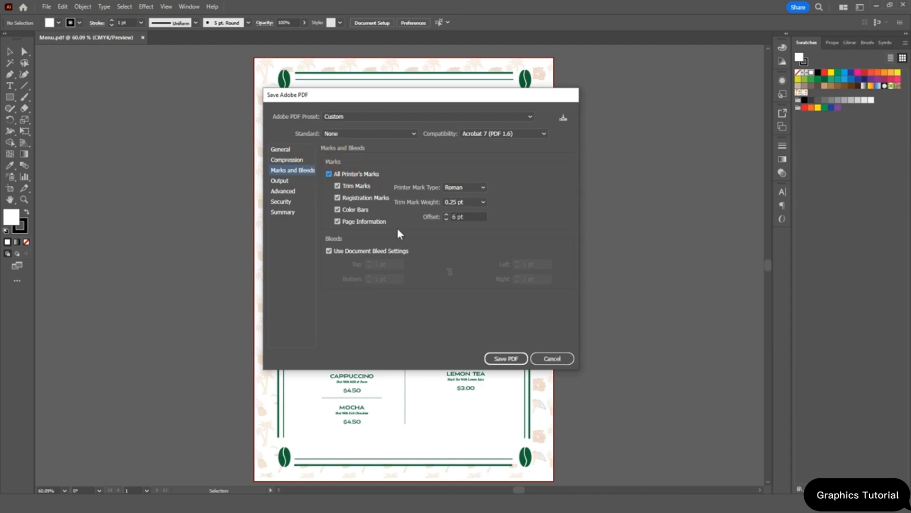
click(344, 222)
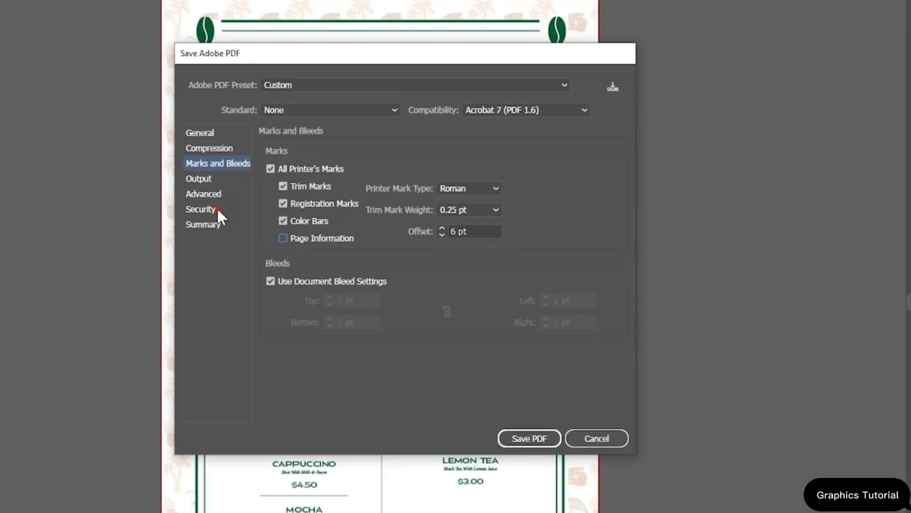
Review the PDF's security option for requiring an open password, and its compression settings.
click(213, 209)
click(264, 170)
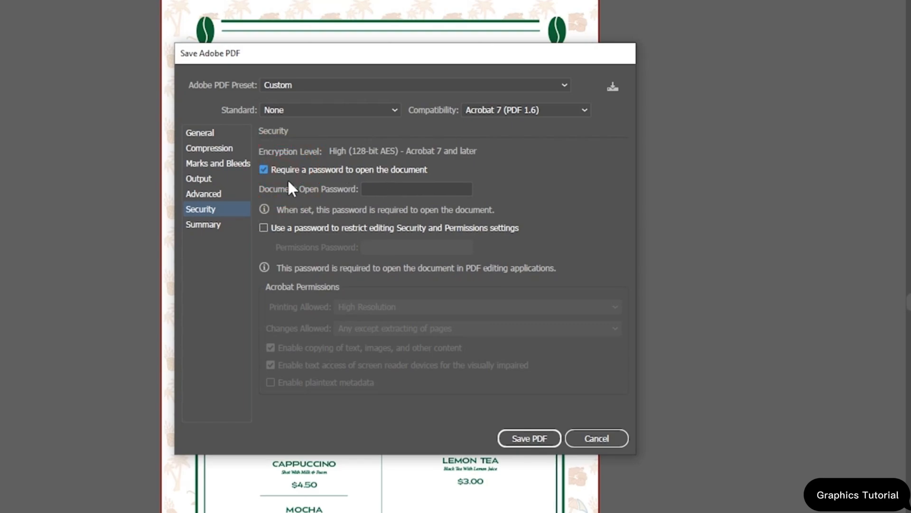
click(277, 170)
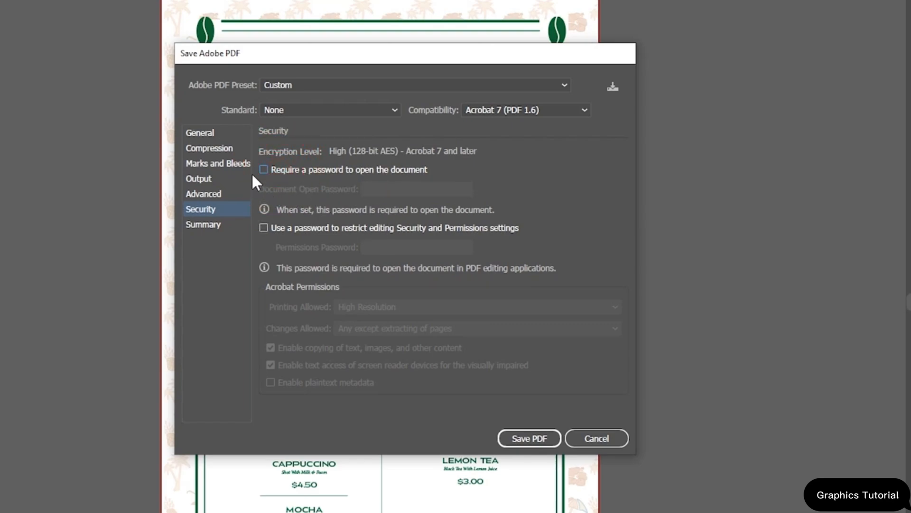
click(226, 148)
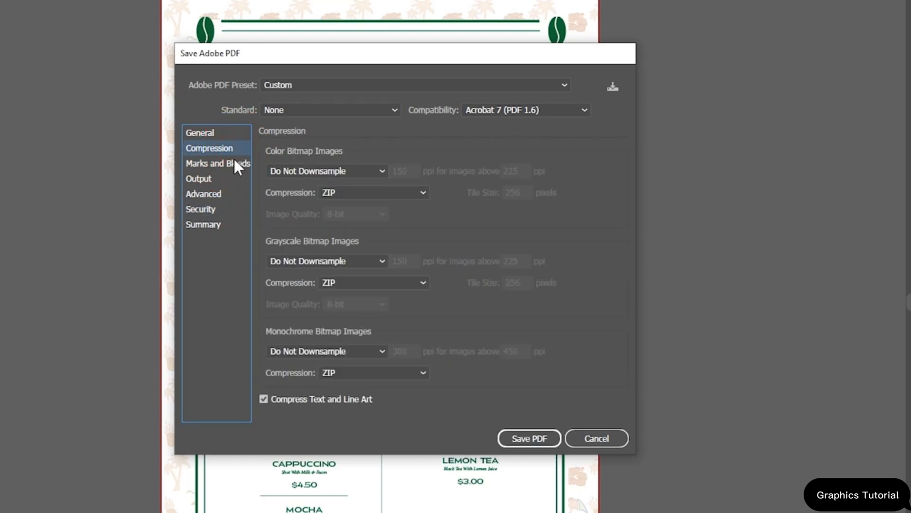
Save the PDF with the chosen settings and view Menu1.pdf zoomed out to check its printer's marks.
click(235, 161)
click(534, 440)
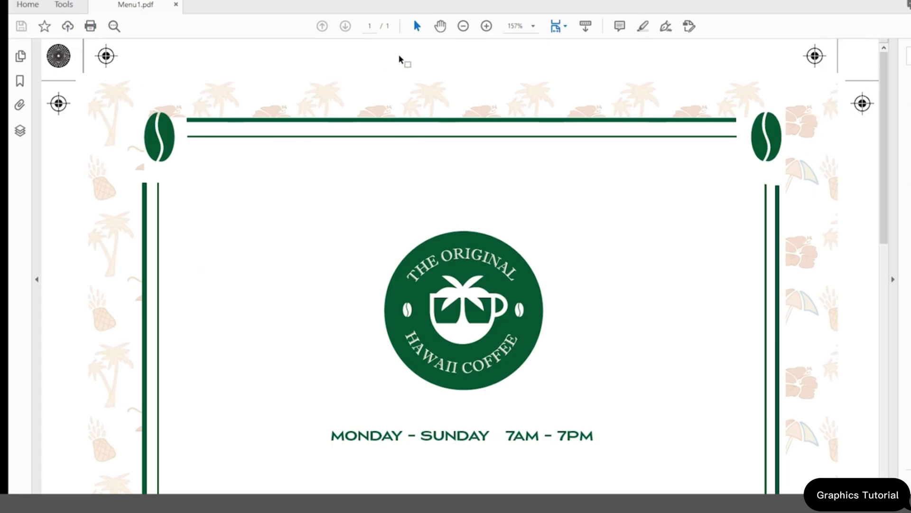
click(463, 26)
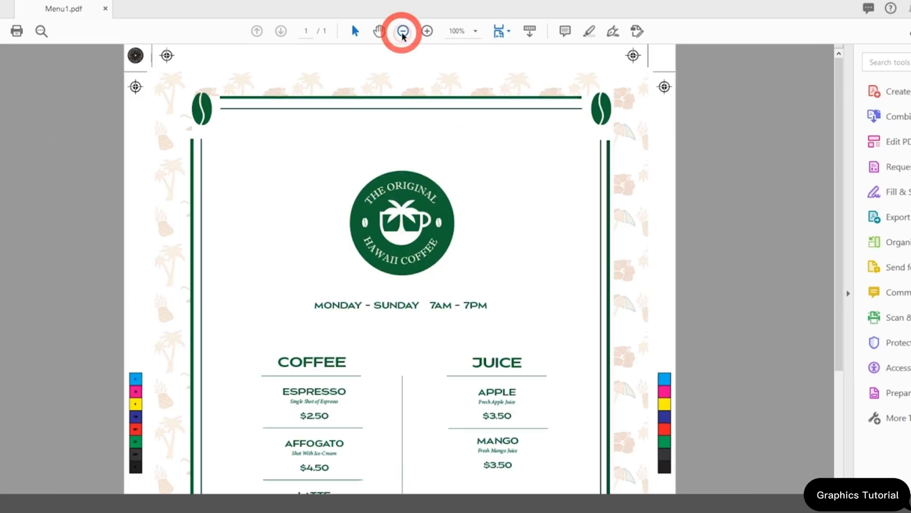
click(403, 31)
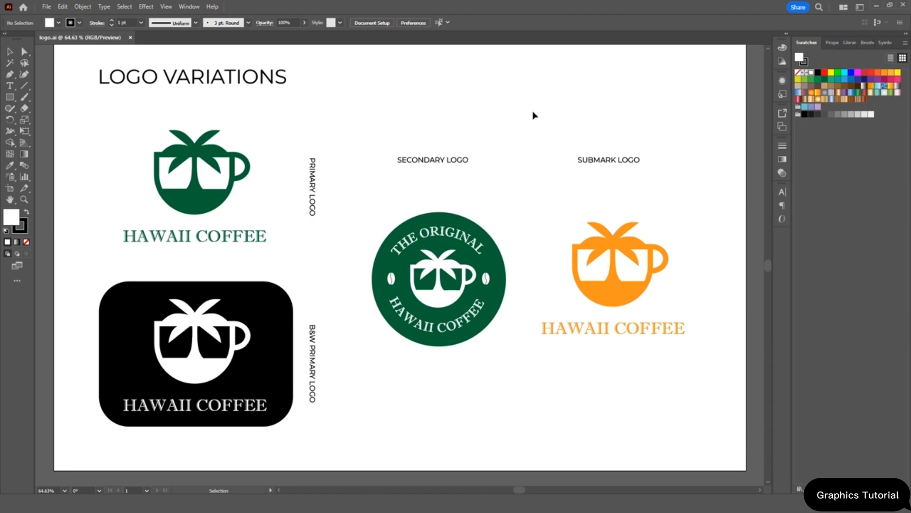
Check that the logo document's color mode is RGB Color.
click(47, 6)
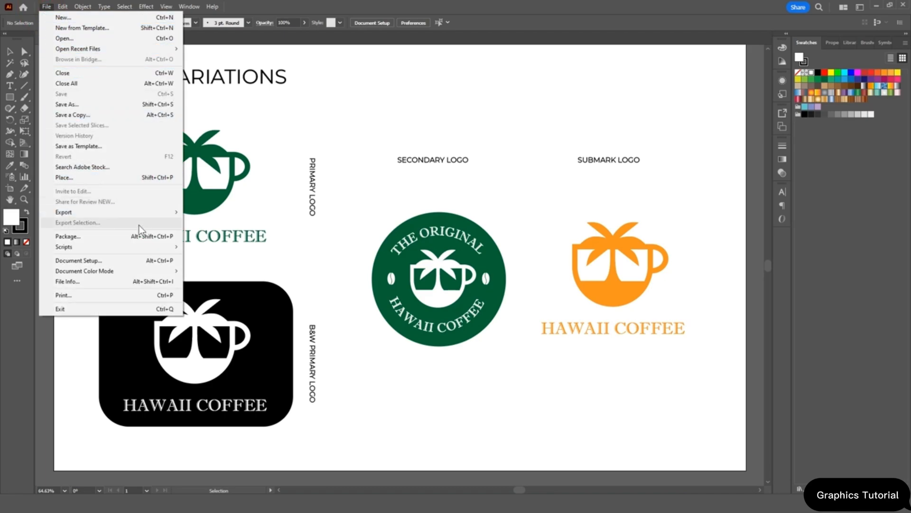
mouse_move(158, 269)
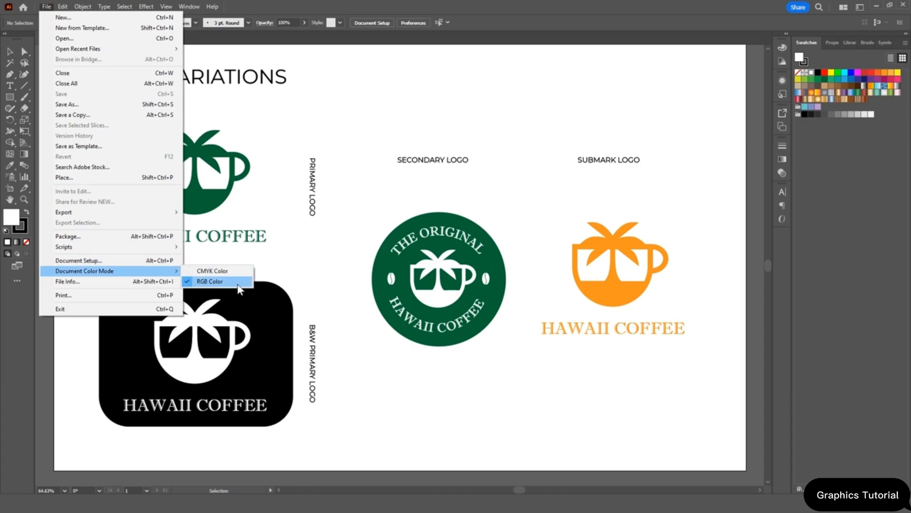
click(345, 249)
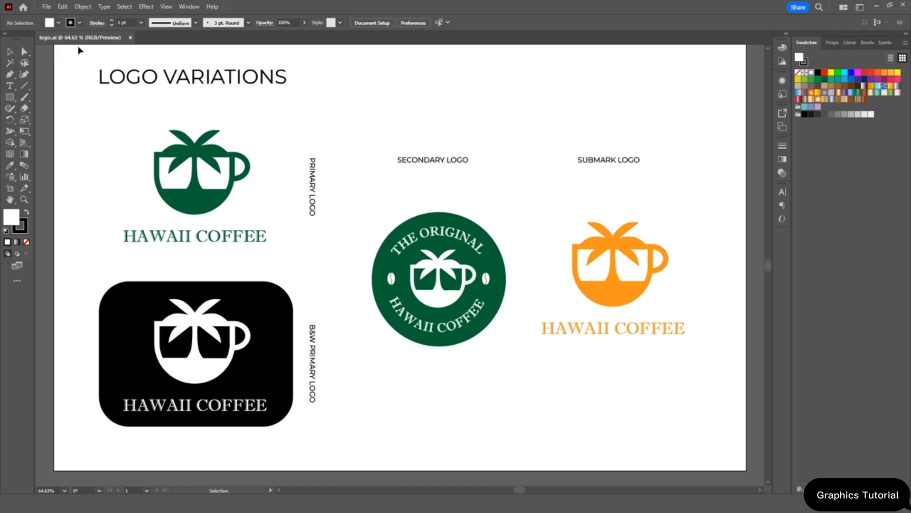
Export the logo document as a JPEG named logo with Use Artboards enabled, proceeding to the JPEG options.
click(46, 6)
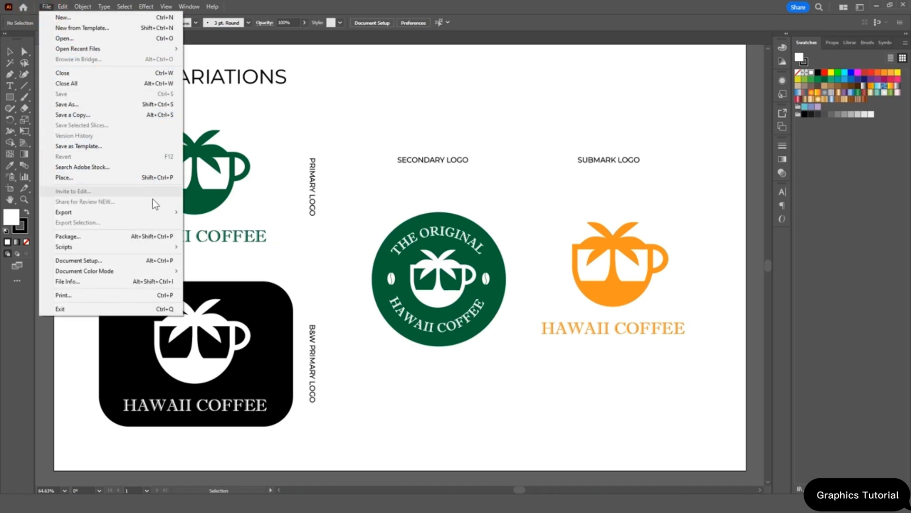
mouse_move(174, 213)
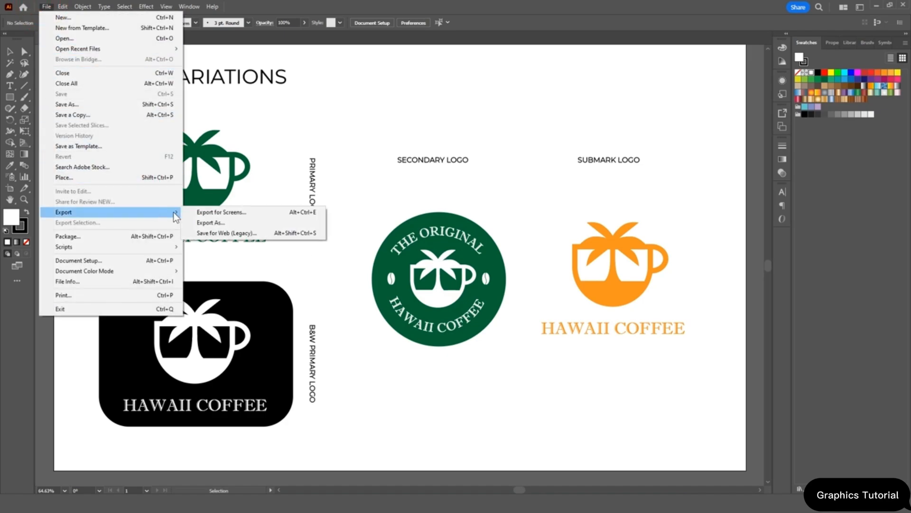
click(212, 223)
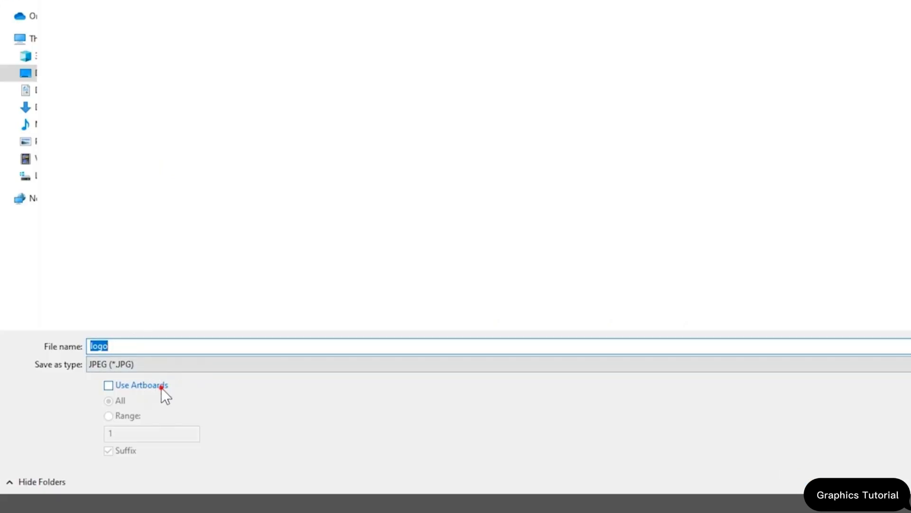
click(161, 387)
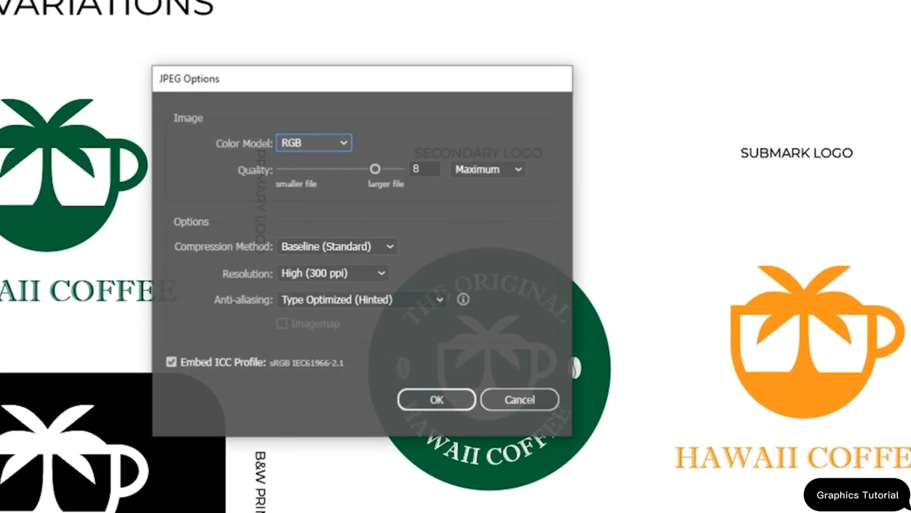
Finish the JPEG export with the RGB color model, Maximum quality 8 and High (300 ppi) resolution.
drag(374, 82, 446, 82)
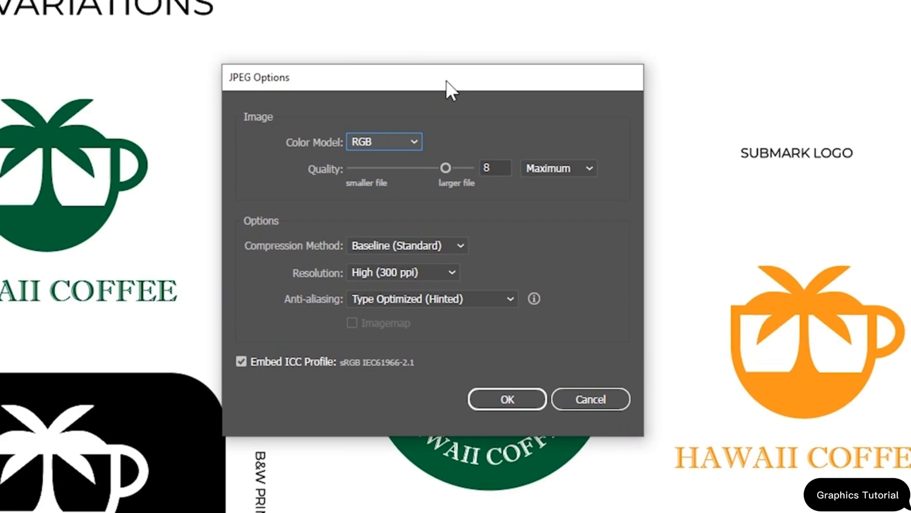
click(414, 140)
click(476, 129)
mouse_move(446, 167)
mouse_down()
mouse_move(429, 166)
mouse_move(444, 166)
mouse_up()
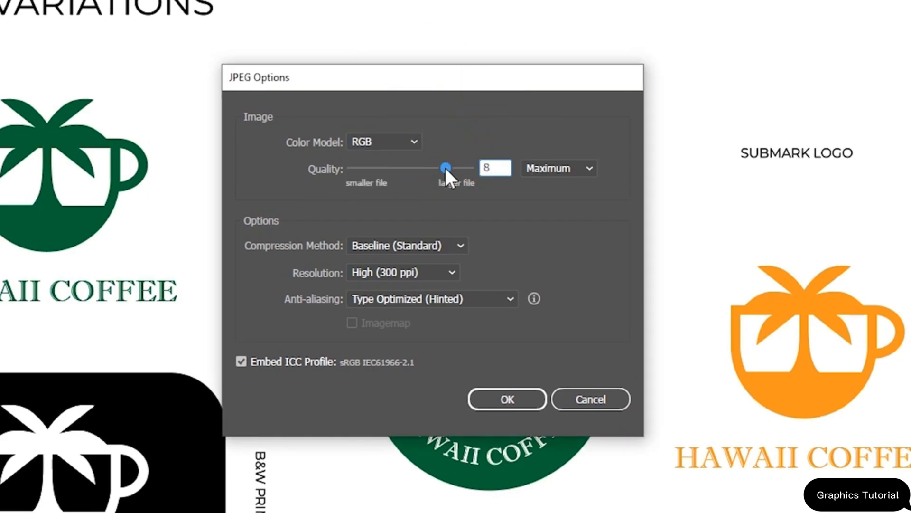
click(452, 272)
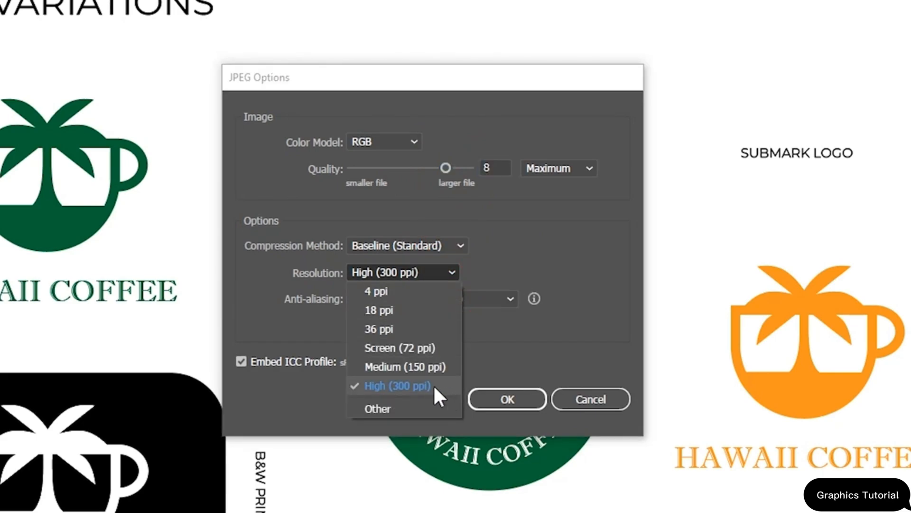
click(546, 352)
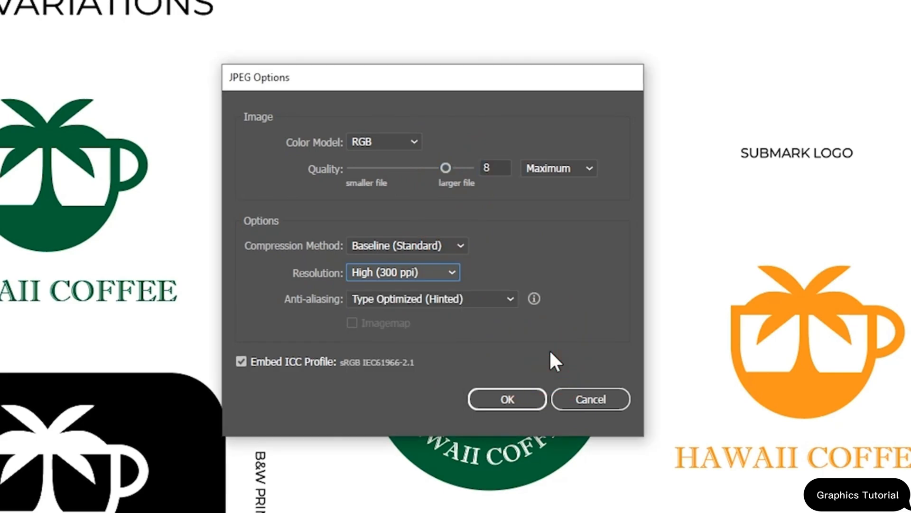
click(537, 405)
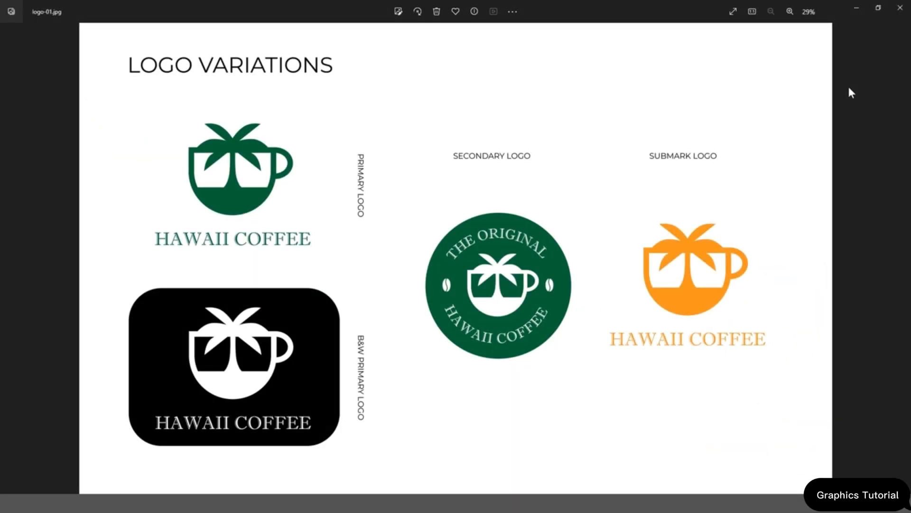
Examine the logos and lettering in the exported logo-01.jpg up close for sharpness.
scroll(243, 188, up, 3)
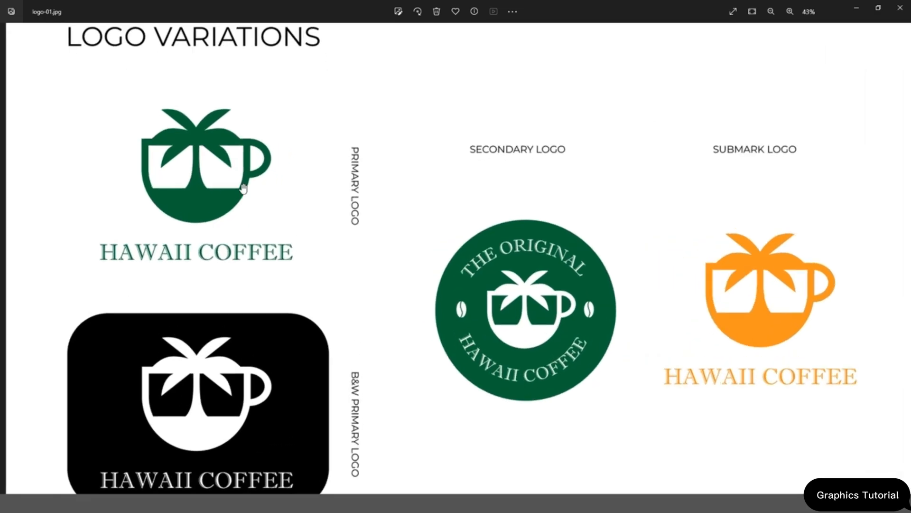
scroll(239, 191, up, 2)
scroll(333, 218, up, 1)
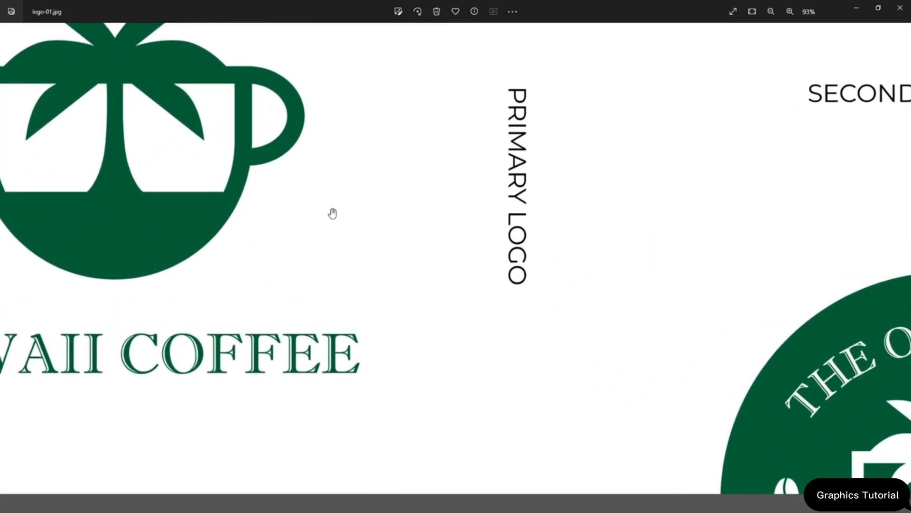
scroll(312, 203, up, 1)
drag(406, 247, 529, 301)
scroll(392, 163, up, 2)
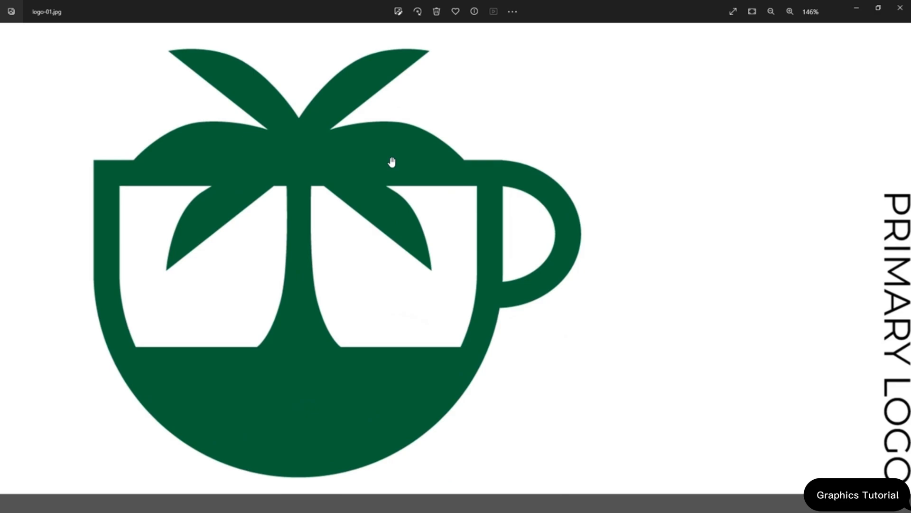
drag(663, 295, 283, 245)
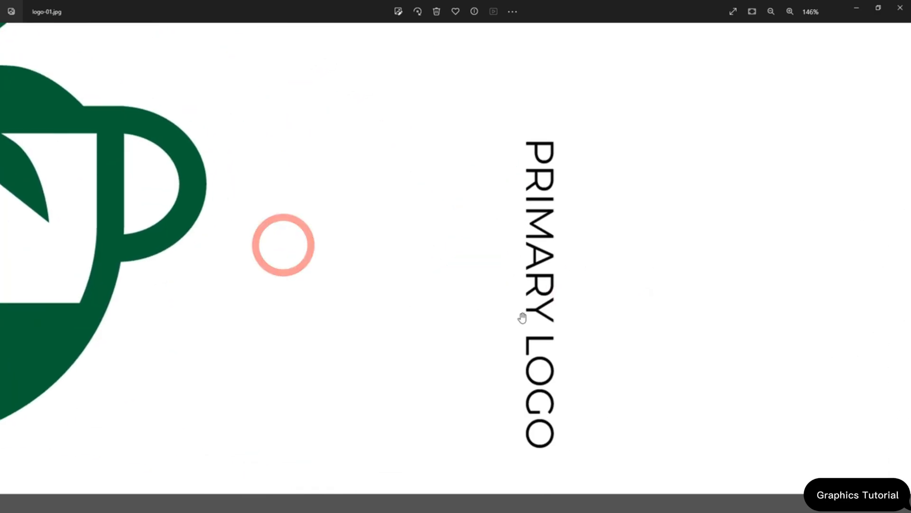
scroll(547, 311, down, 2)
drag(598, 392, 572, 250)
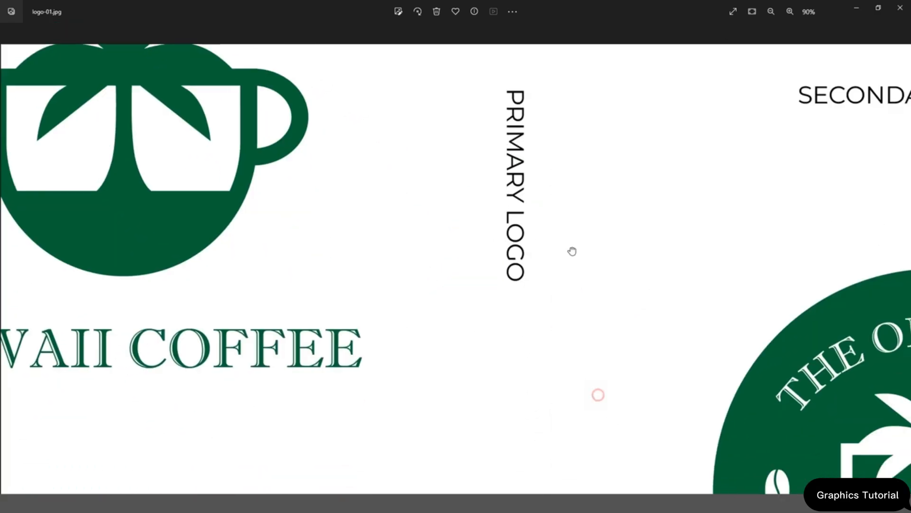
drag(691, 415, 245, 290)
scroll(245, 290, down, 1)
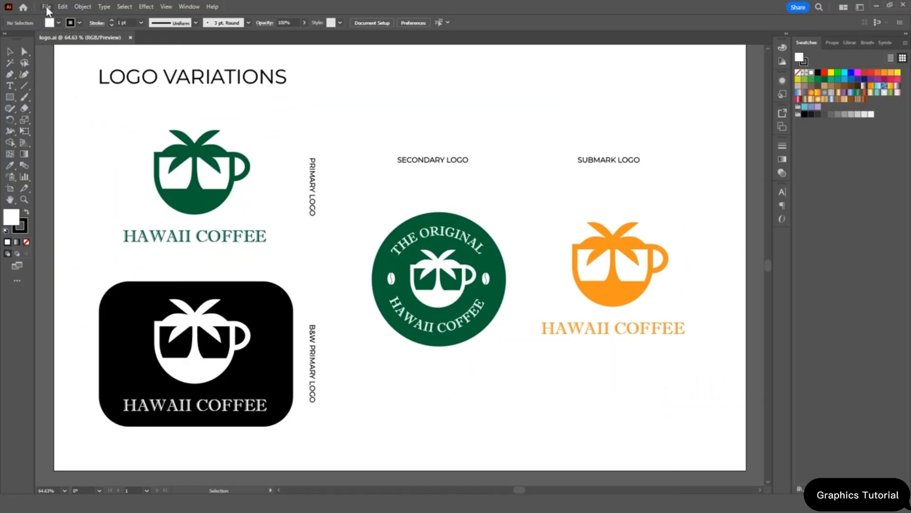
Export the logo document as a PNG named logo using all artboards, proceeding to the PNG options.
click(46, 7)
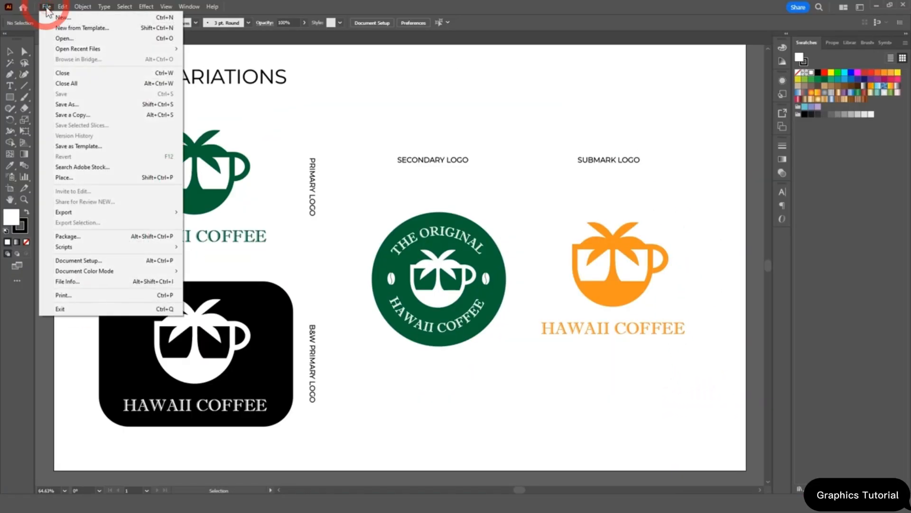
click(127, 211)
click(256, 223)
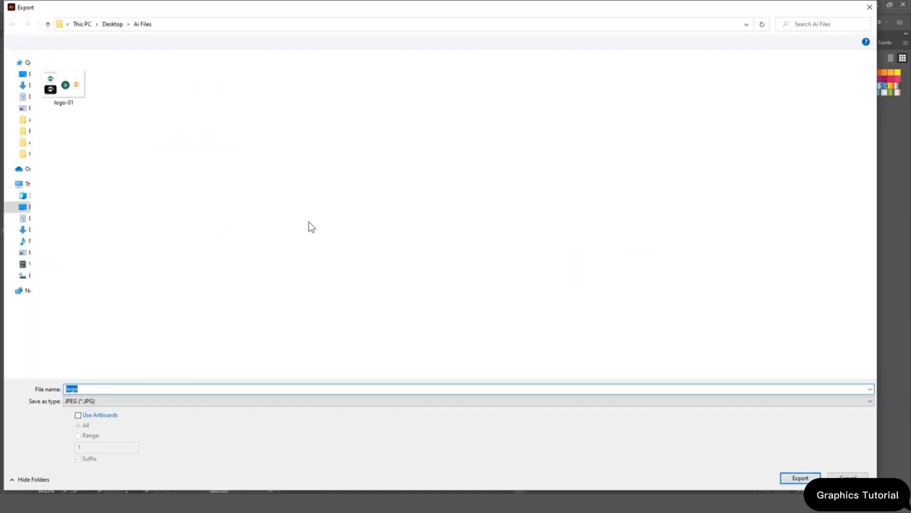
click(198, 367)
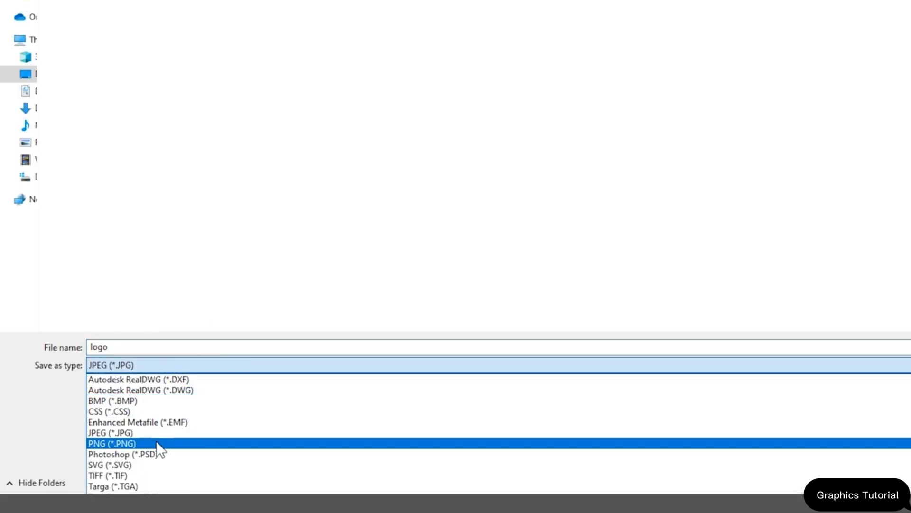
click(158, 444)
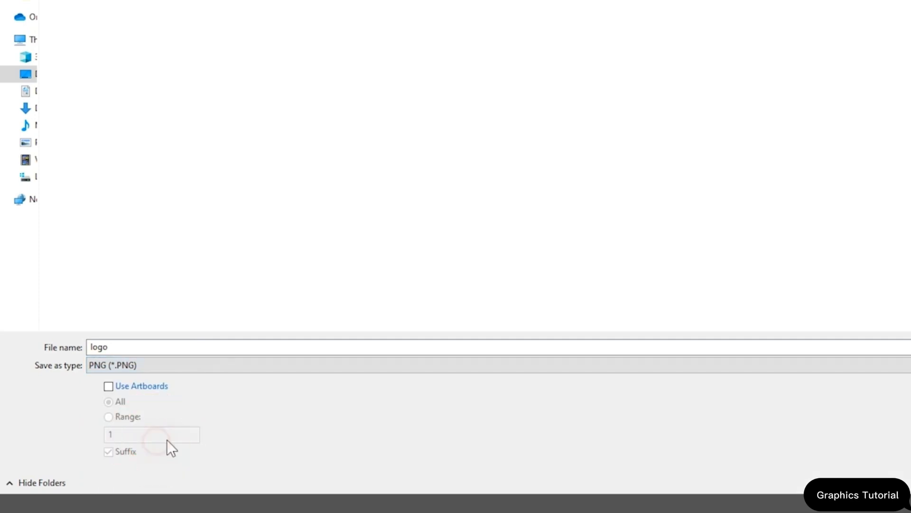
click(150, 387)
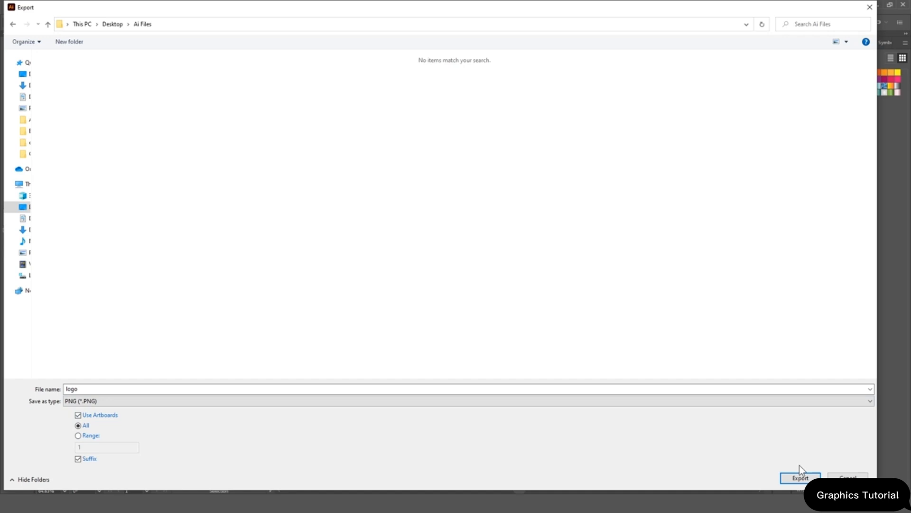
click(800, 476)
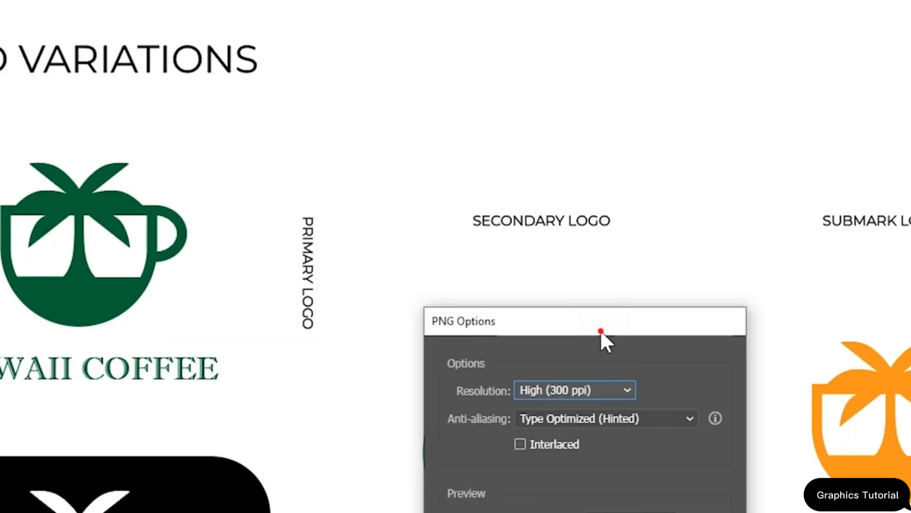
Set the PNG background color to Transparent and finish the export at High (300 ppi).
drag(464, 216, 390, 84)
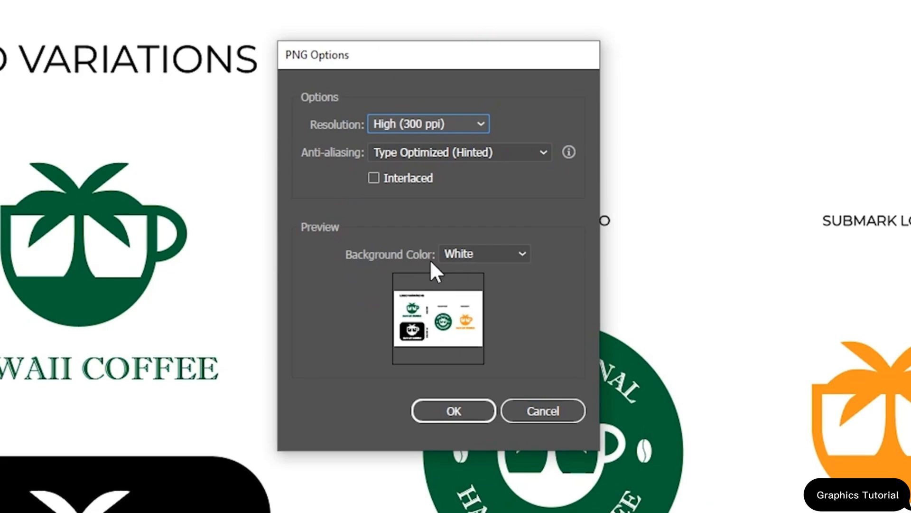
click(496, 254)
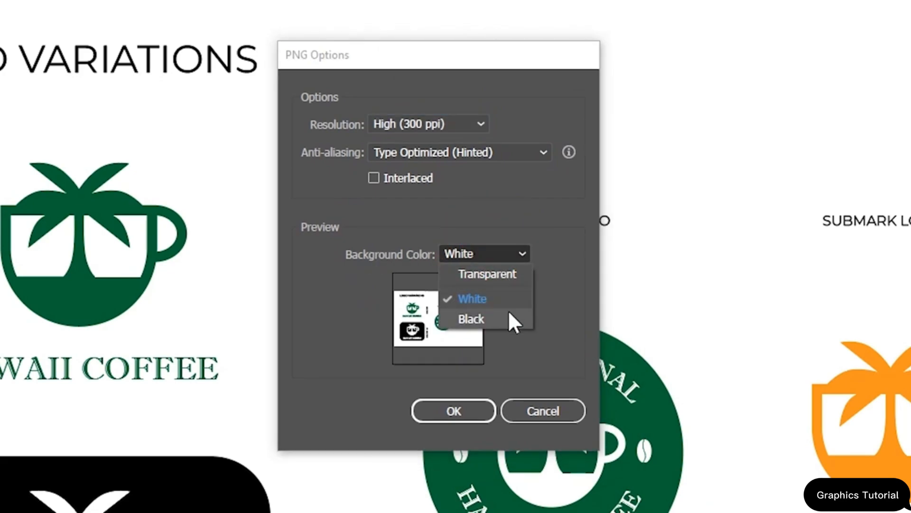
click(496, 275)
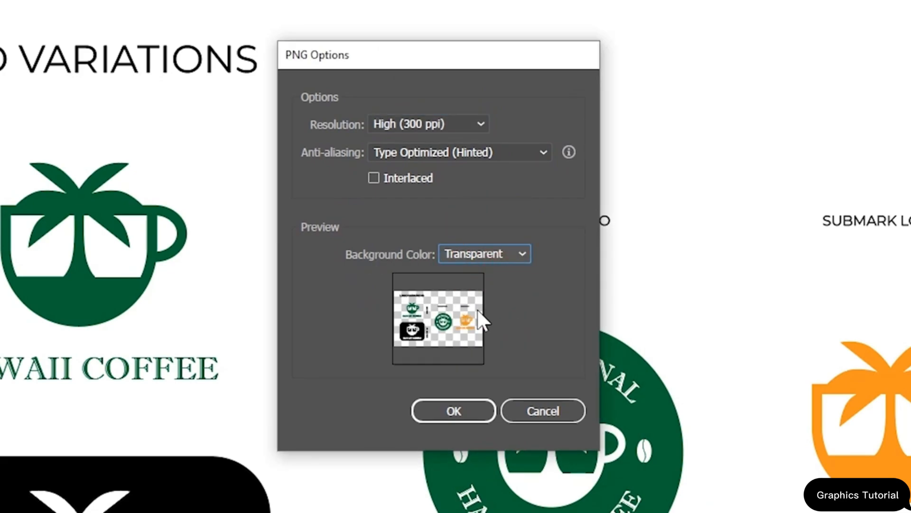
click(469, 411)
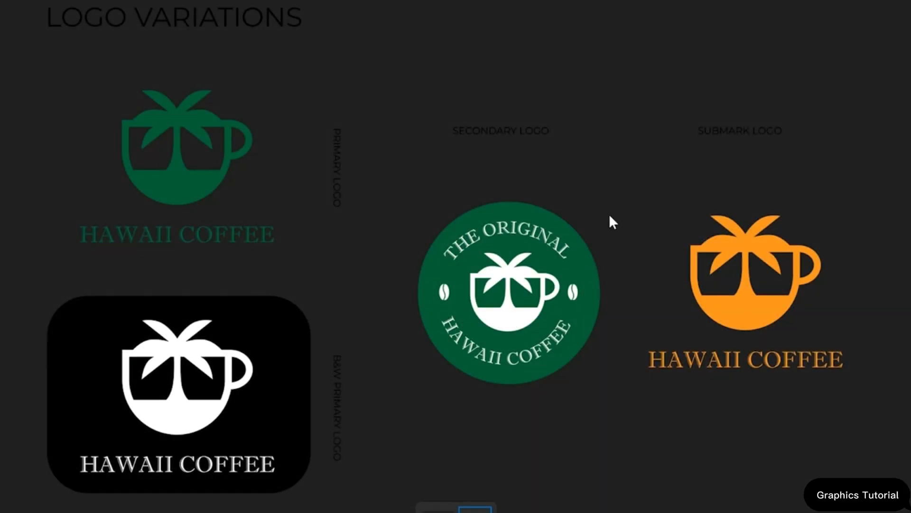
Examine the exported PNG up close for logo sharpness and background transparency.
scroll(547, 129, up, 2)
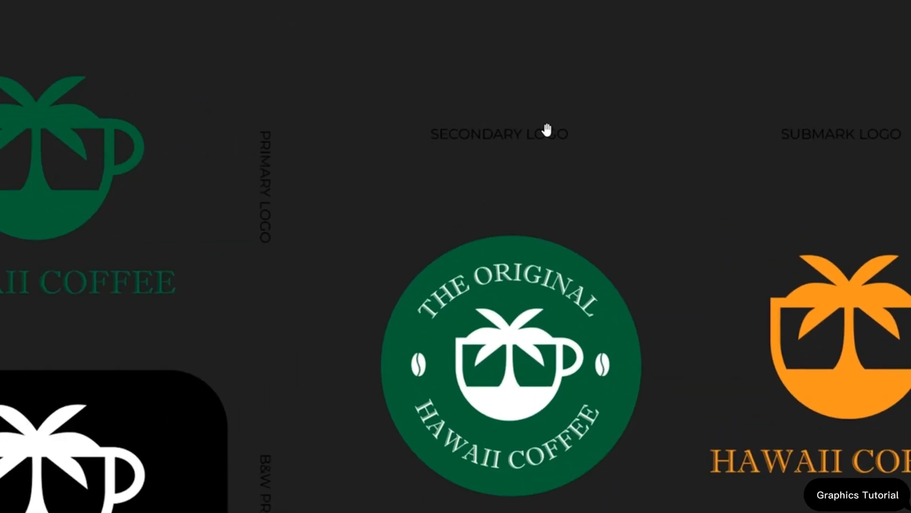
scroll(544, 128, up, 3)
drag(537, 327, 288, 153)
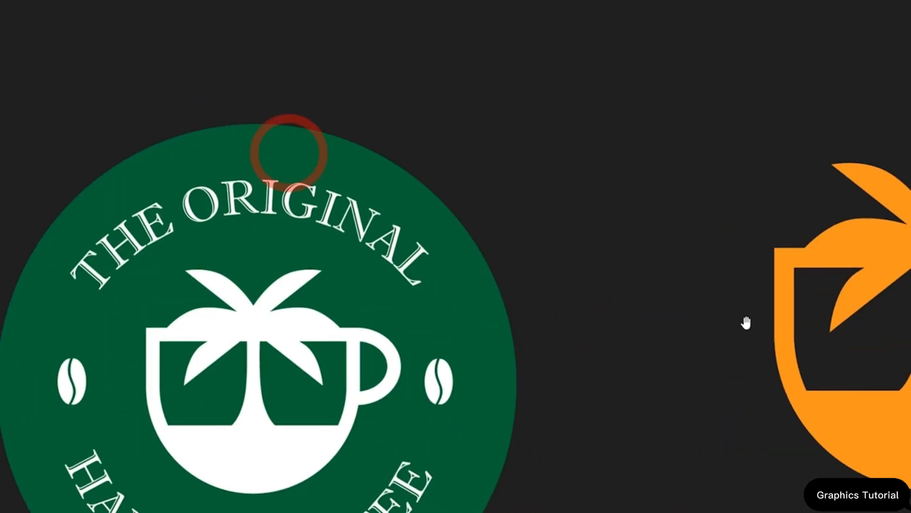
drag(746, 323, 600, 236)
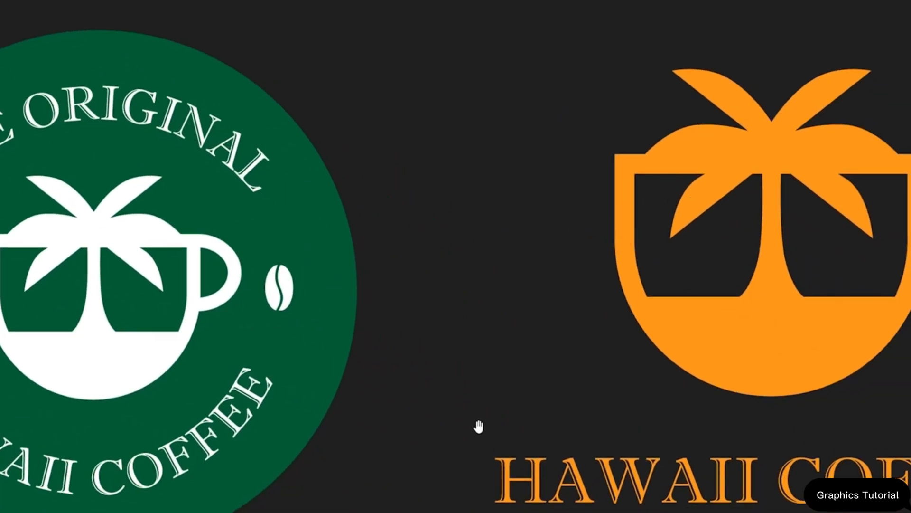
drag(479, 426, 813, 399)
drag(127, 321, 615, 321)
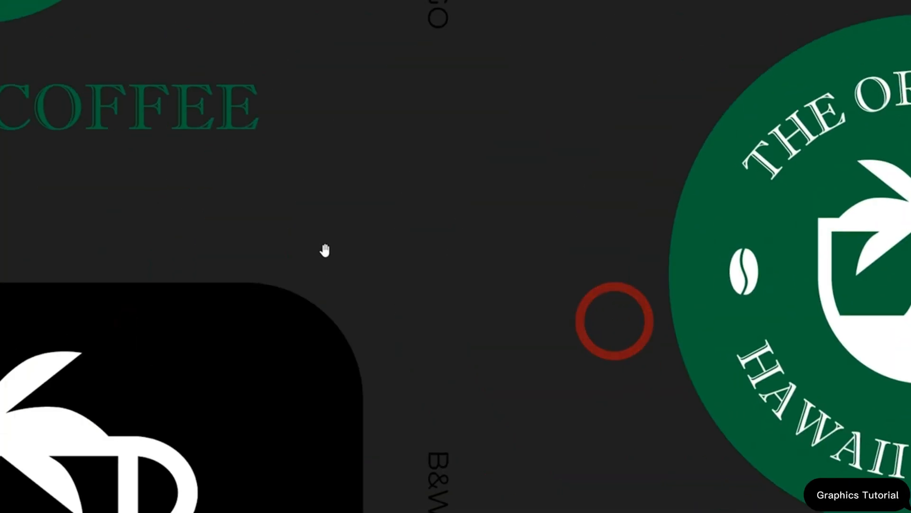
Look over the remaining logo variations in the exported PNG against the dark background.
scroll(305, 223, down, 2)
drag(279, 204, 465, 284)
drag(444, 169, 479, 360)
scroll(489, 337, down, 3)
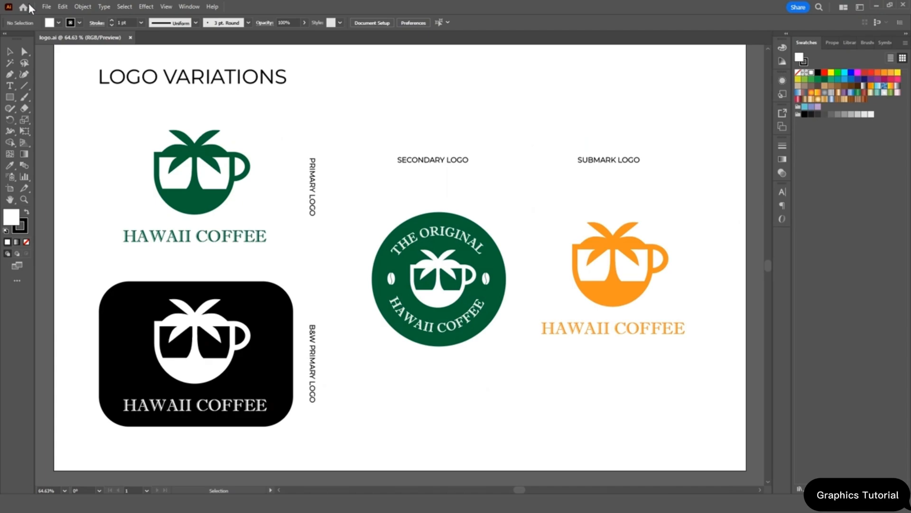
Export the logo document as an SVG named logo, using all artboards and the existing SVG options.
click(44, 7)
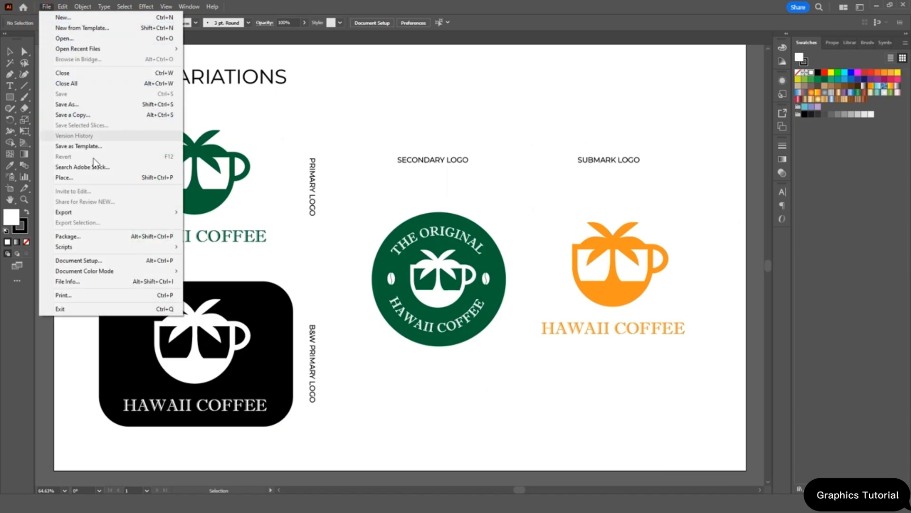
mouse_move(116, 216)
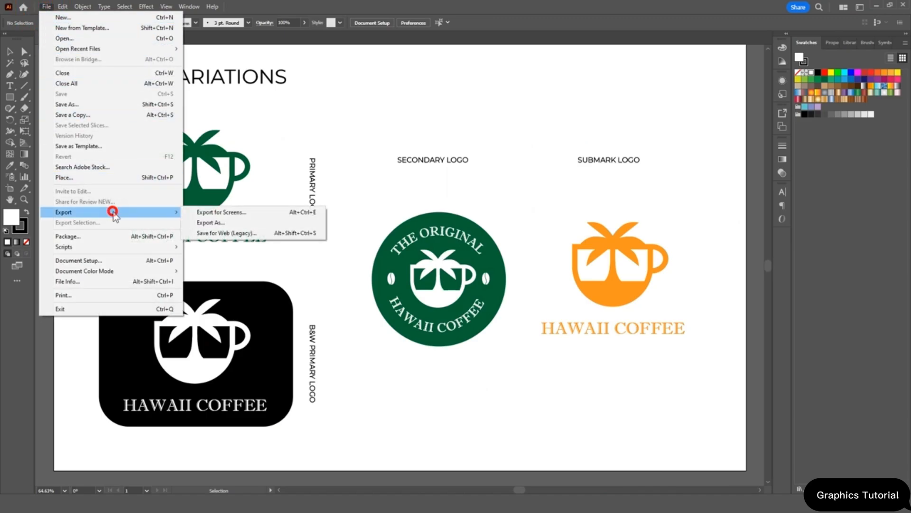
click(221, 222)
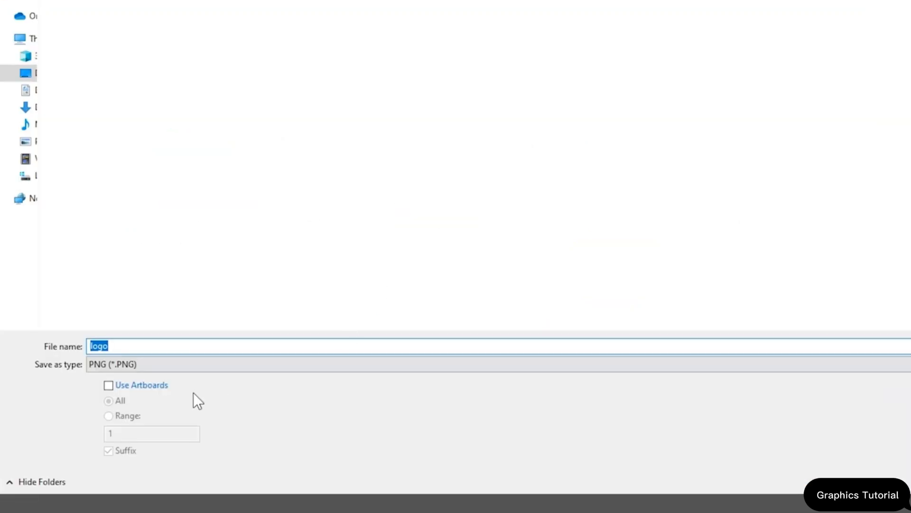
click(114, 401)
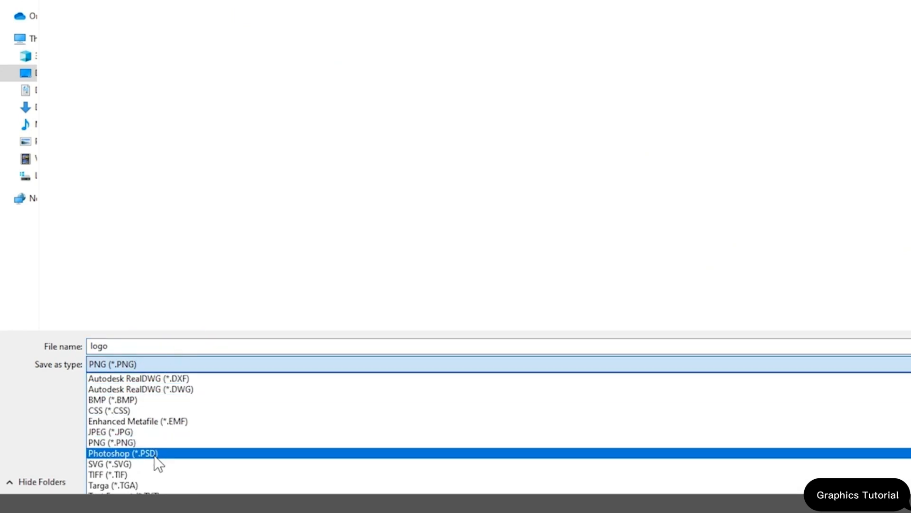
click(151, 464)
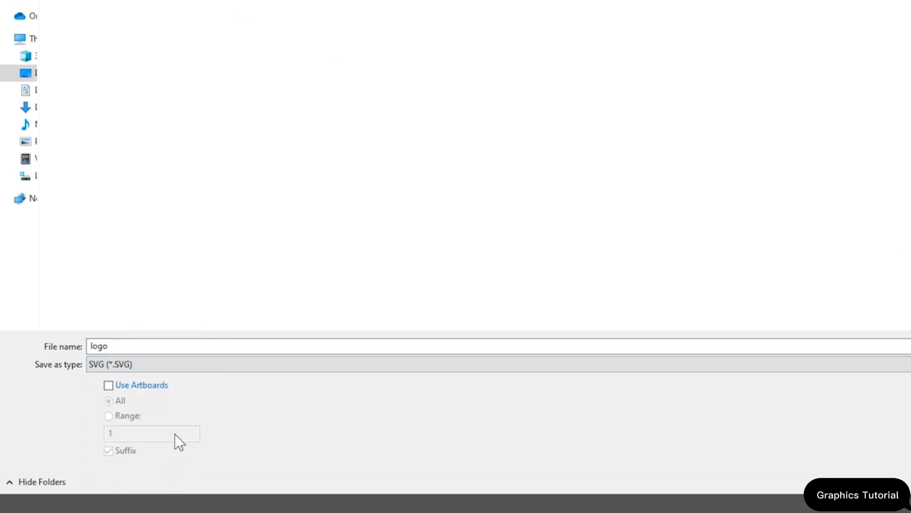
click(149, 386)
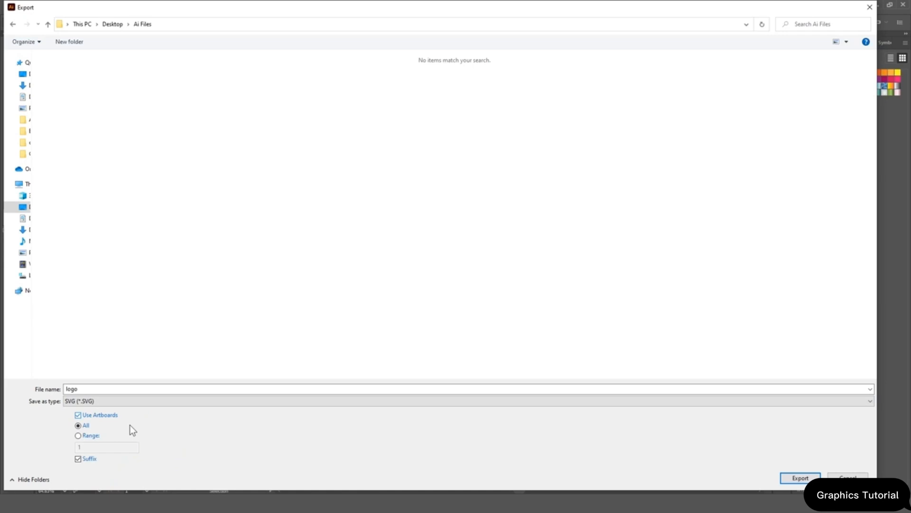
click(785, 477)
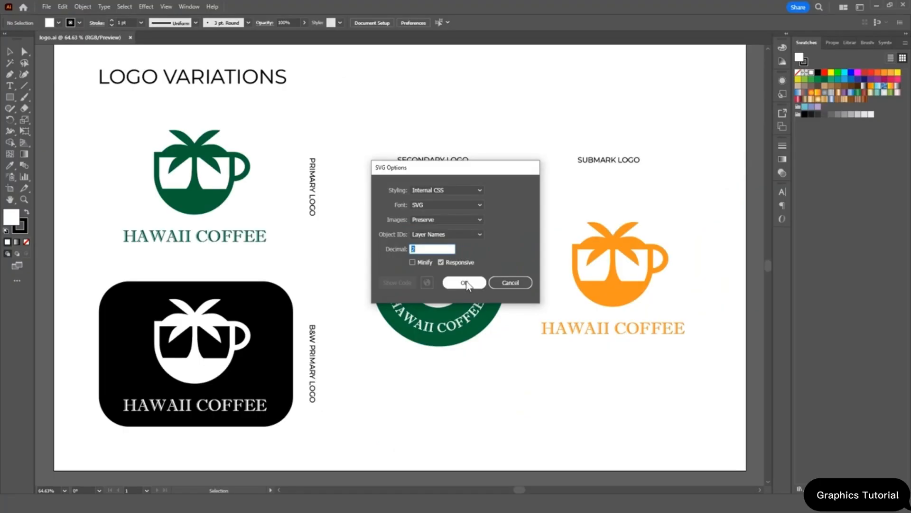
click(465, 283)
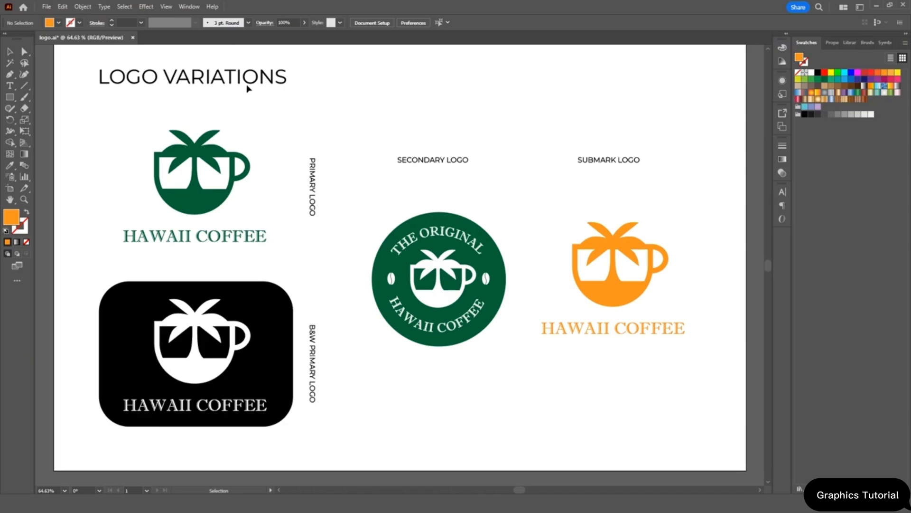
Collect the primary, black-and-white, secondary and submark logos as four separate assets for Asset Export.
click(189, 7)
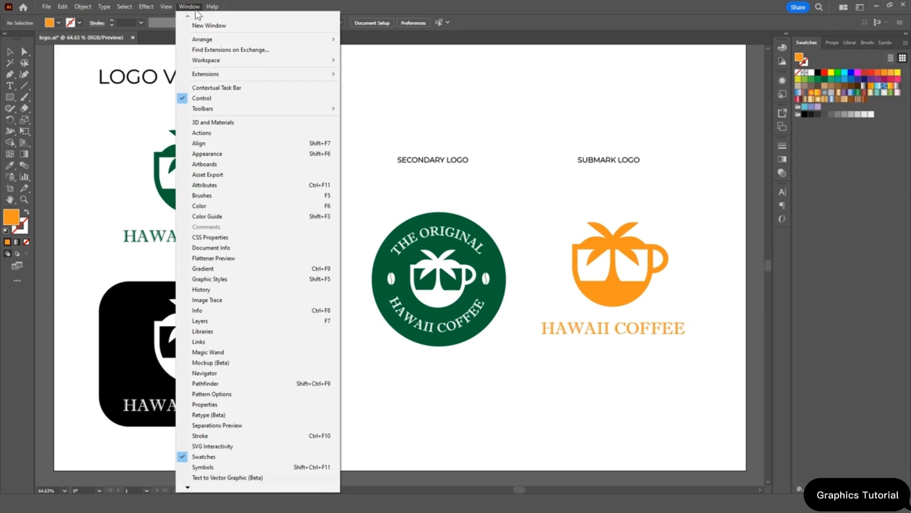
click(253, 175)
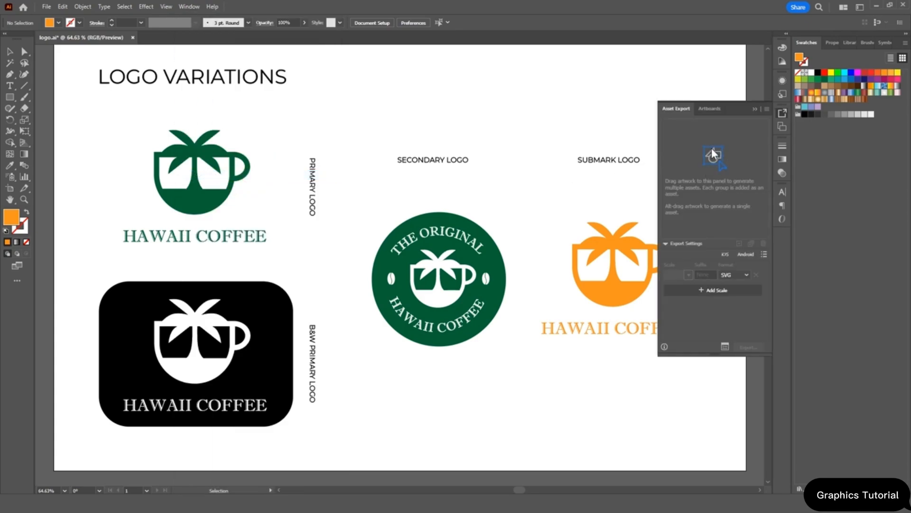
click(238, 167)
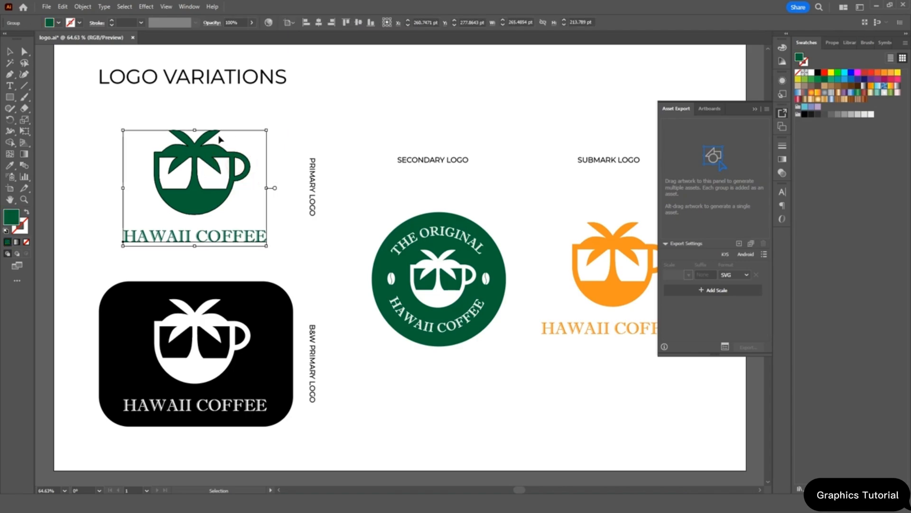
drag(205, 204, 691, 161)
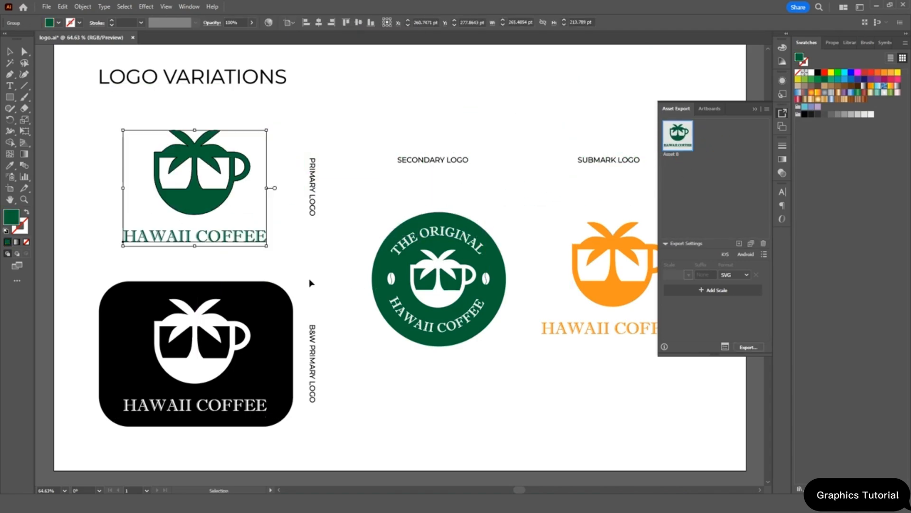
drag(183, 372, 707, 197)
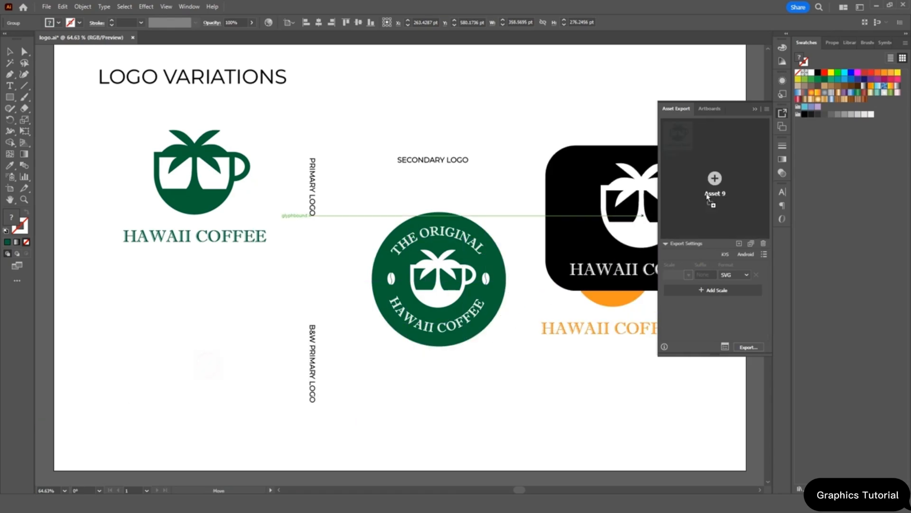
drag(716, 152, 712, 147)
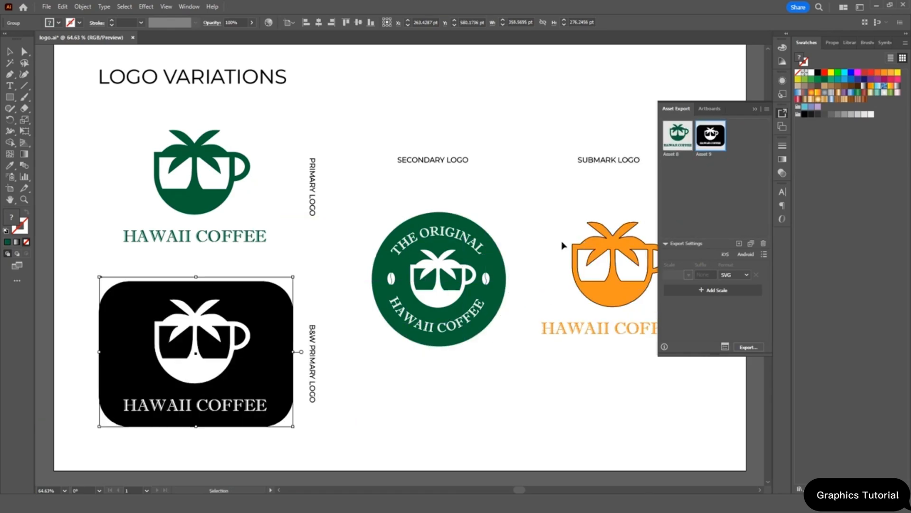
drag(488, 253, 742, 148)
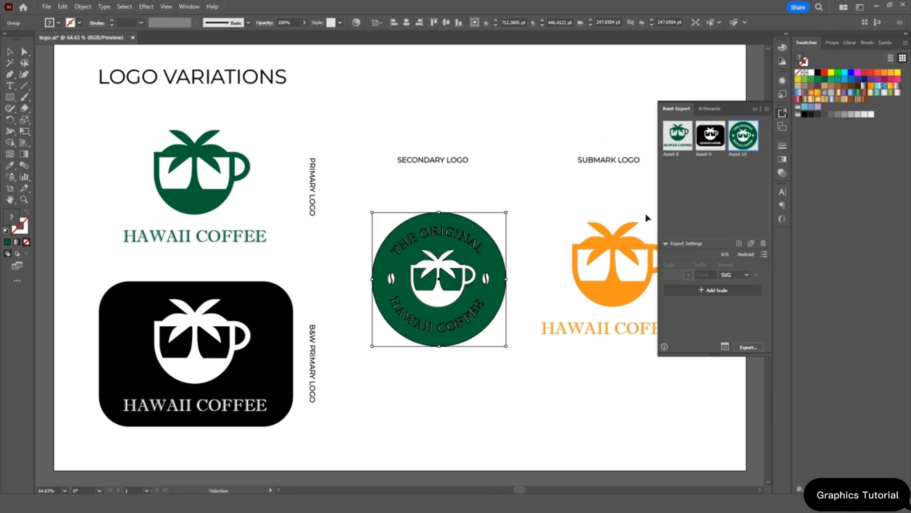
drag(624, 199, 704, 212)
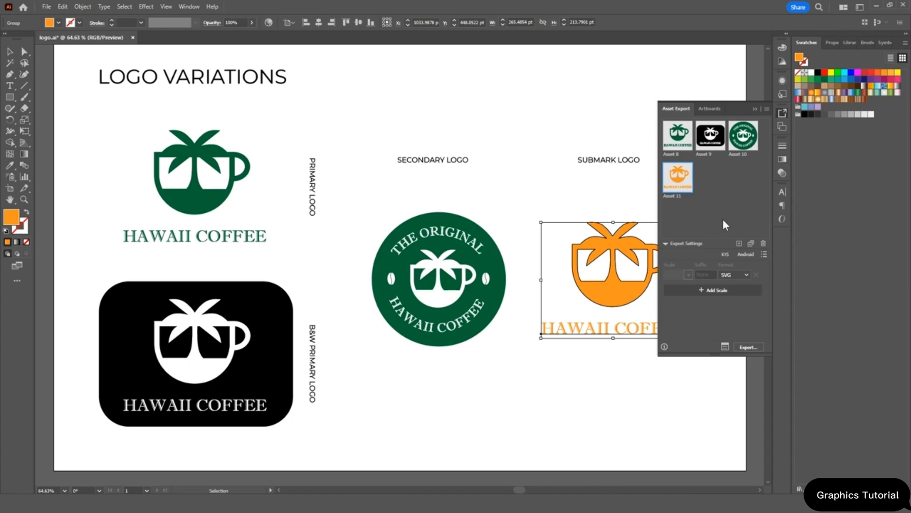
Export all four collected logo assets as SVG and open Asset 8 from the exported SVG folder.
click(682, 144)
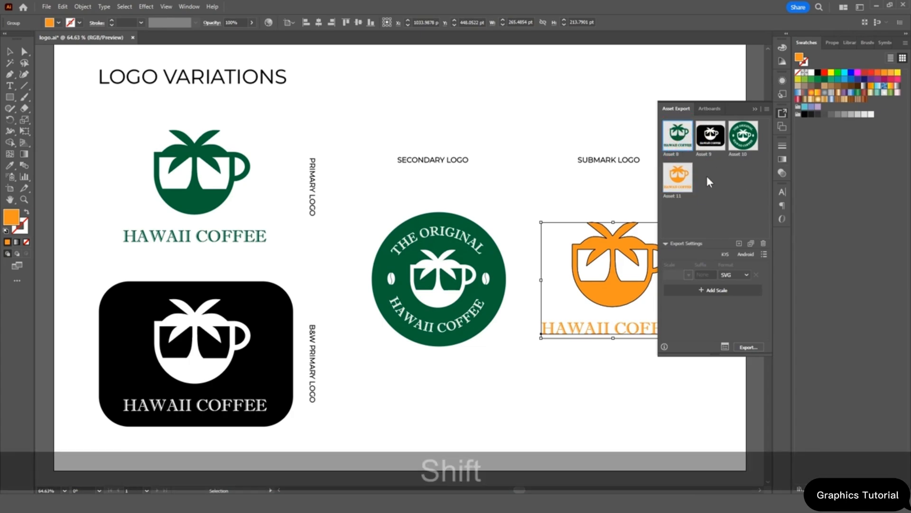
shift+click(688, 174)
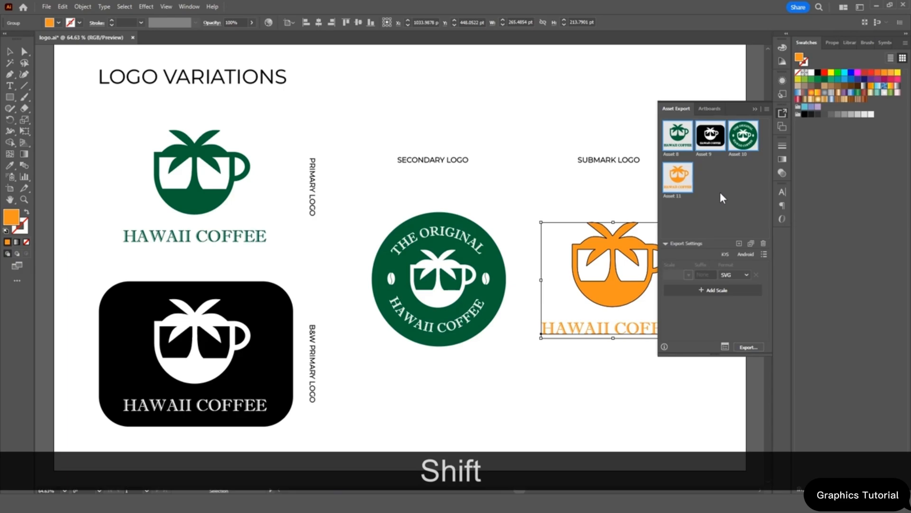
click(749, 347)
click(799, 422)
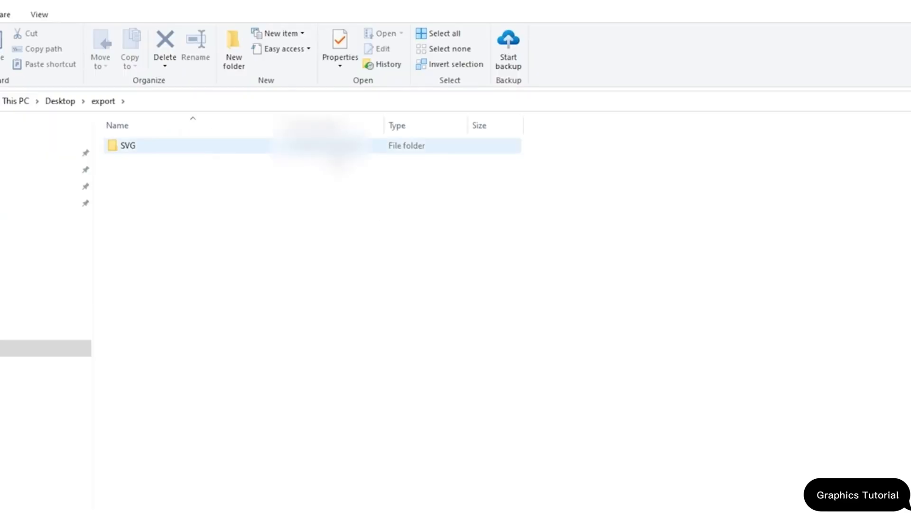
double_click(333, 149)
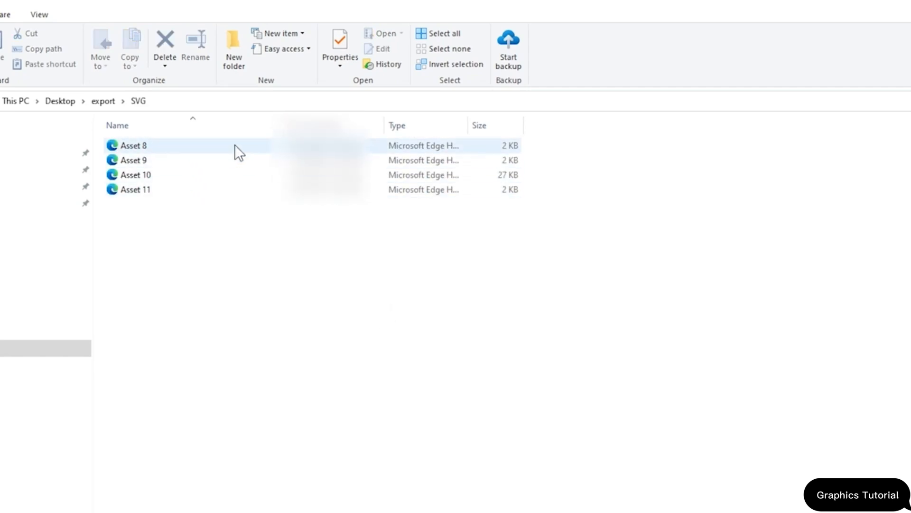
double_click(207, 148)
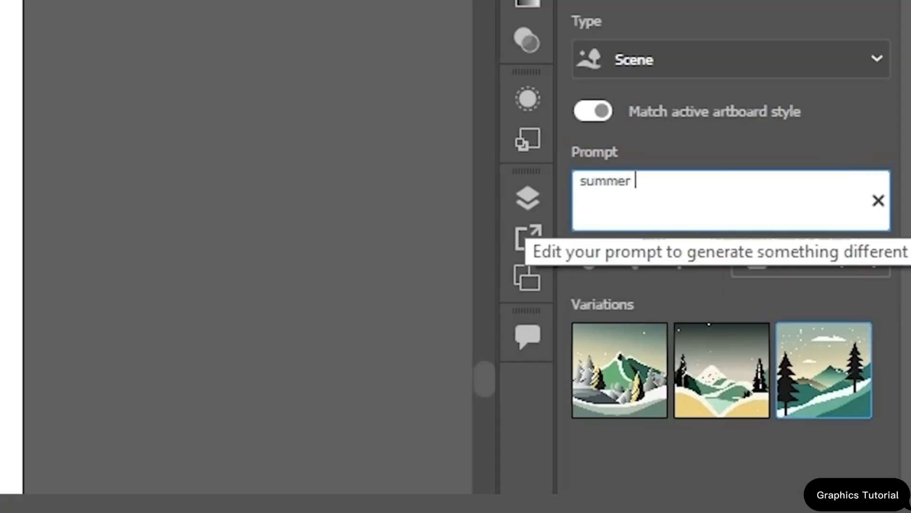
Generate a Scene vector graphic from the prompt "summer beach, palm trees, surf, hotels, soft pastel color, gradients".
text(beach, palm trees, surf,)
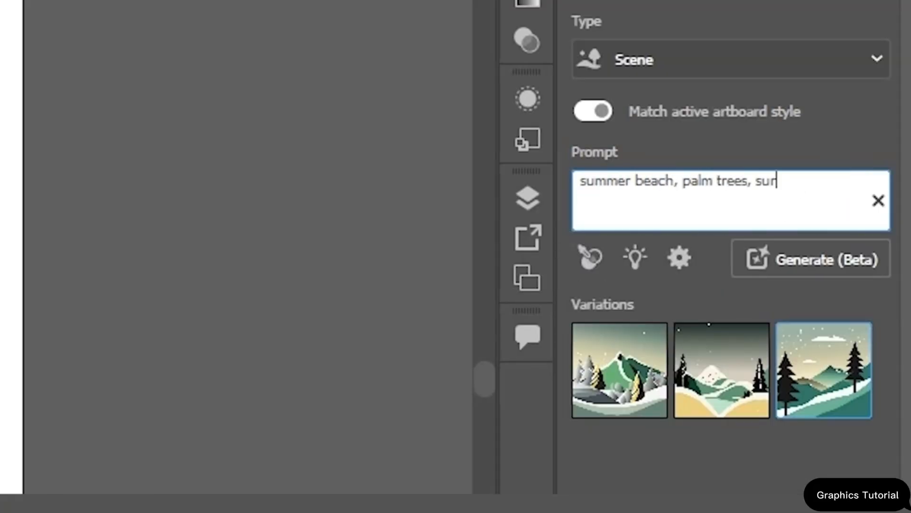
text( hotels, soft pastel color, gradients)
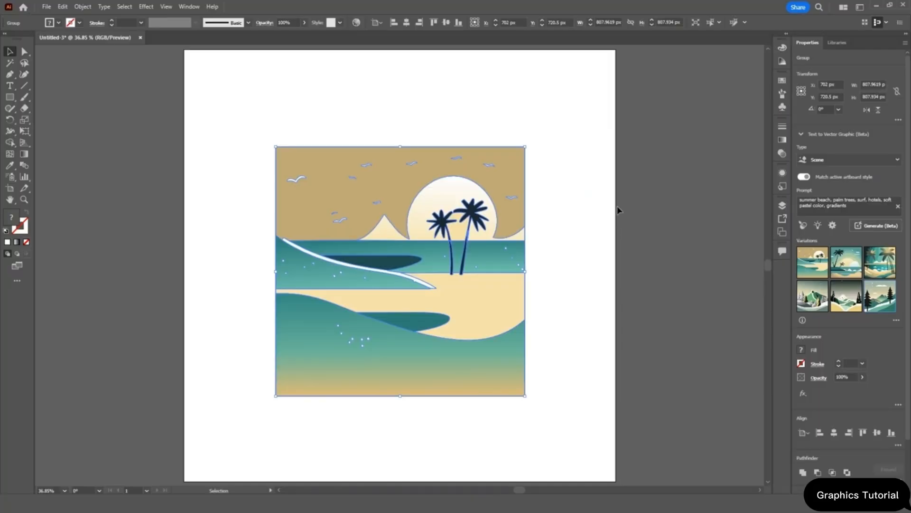
drag(563, 142, 250, 407)
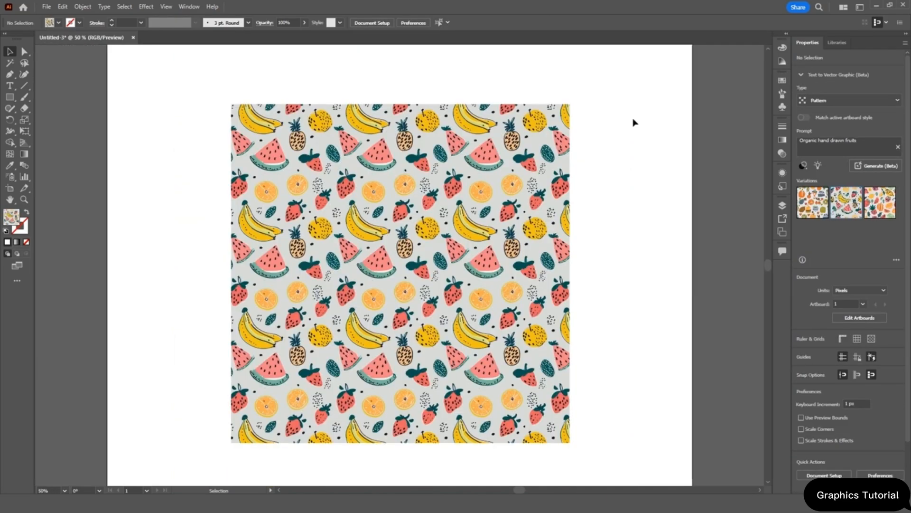
drag(634, 85, 451, 234)
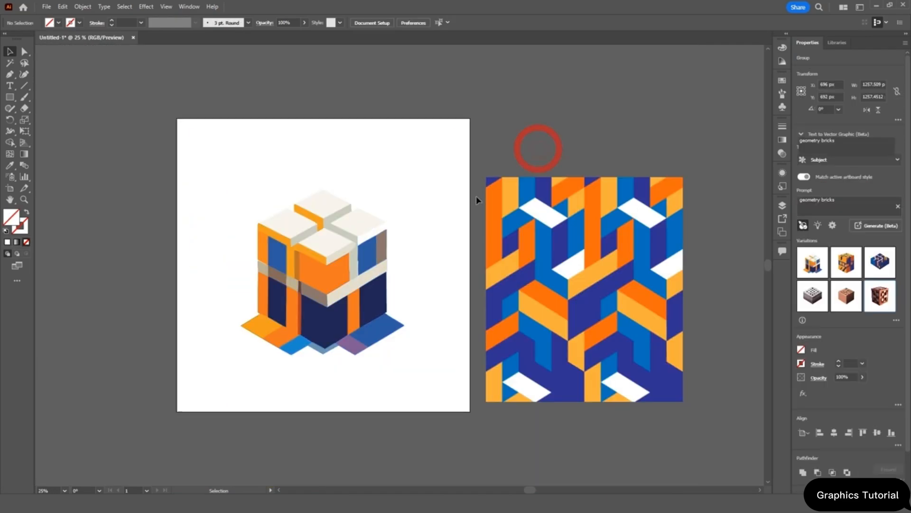
key(ctrl+equal)
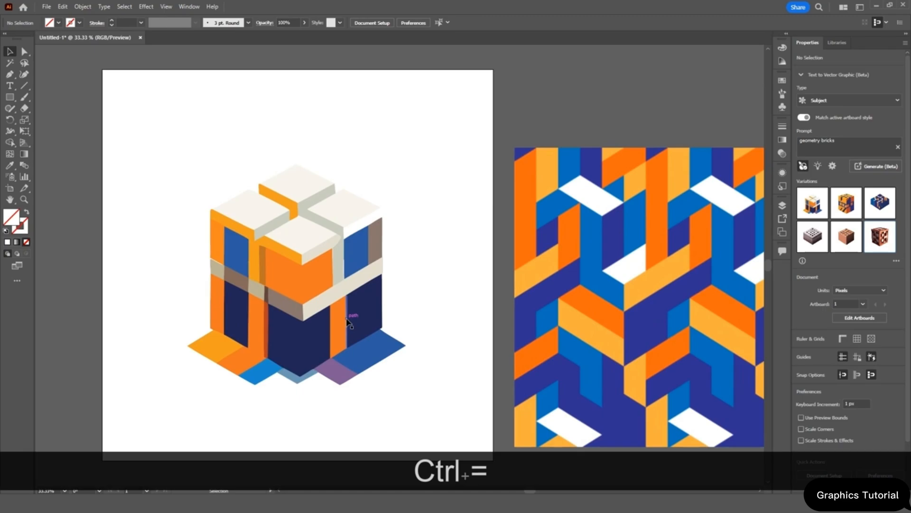
drag(488, 268, 282, 222)
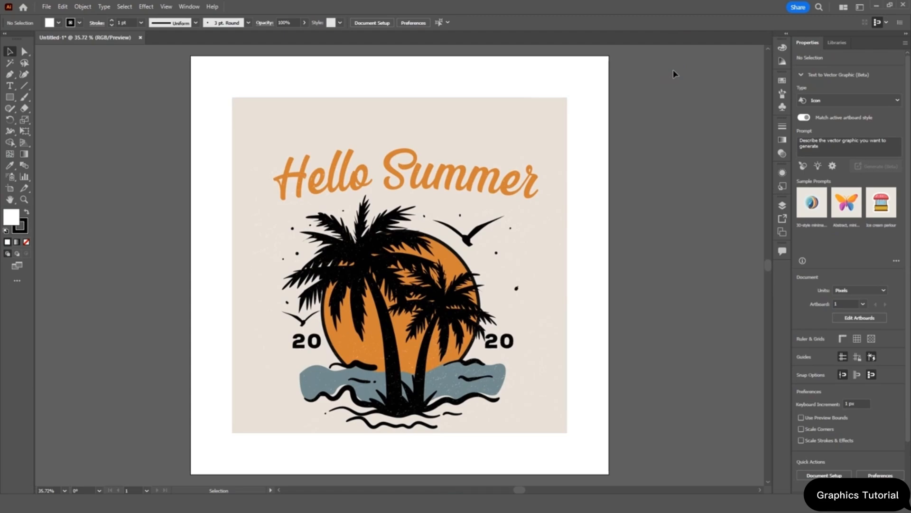
Try to edit the Hello Summer lettering directly in the linked image.
click(479, 114)
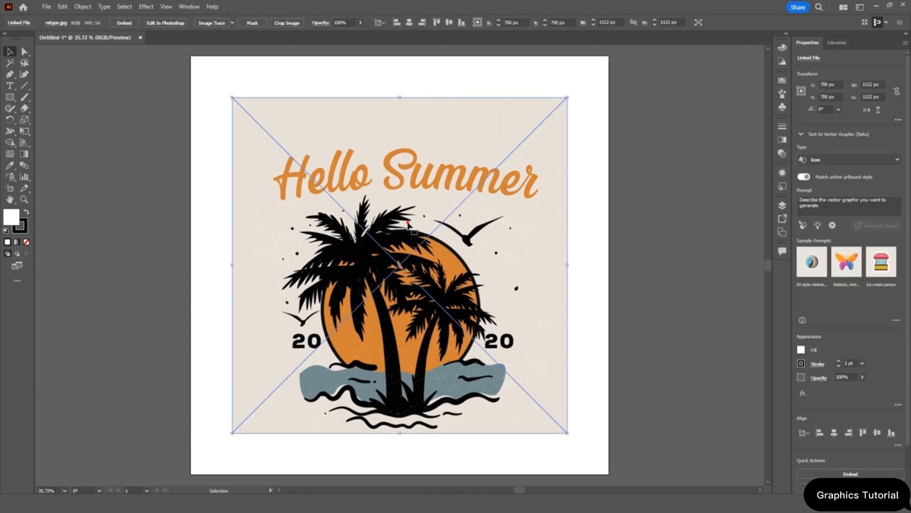
double_click(423, 178)
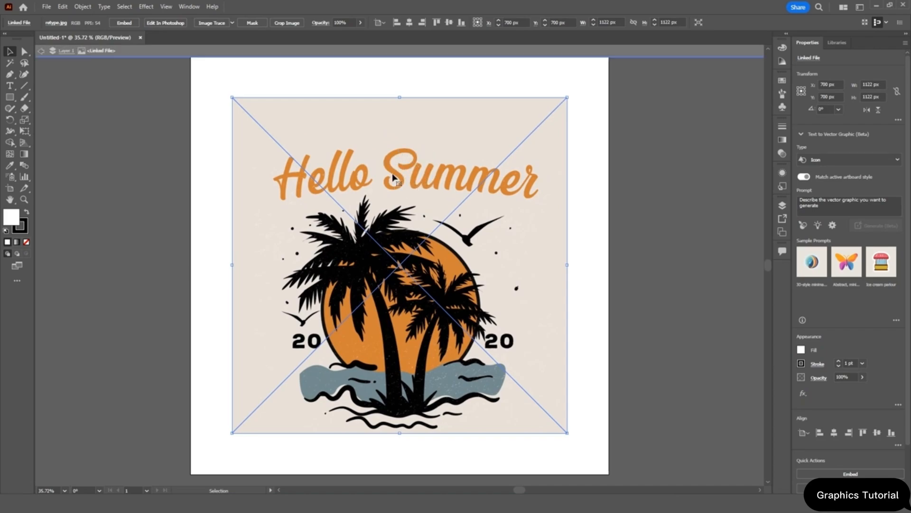
click(667, 204)
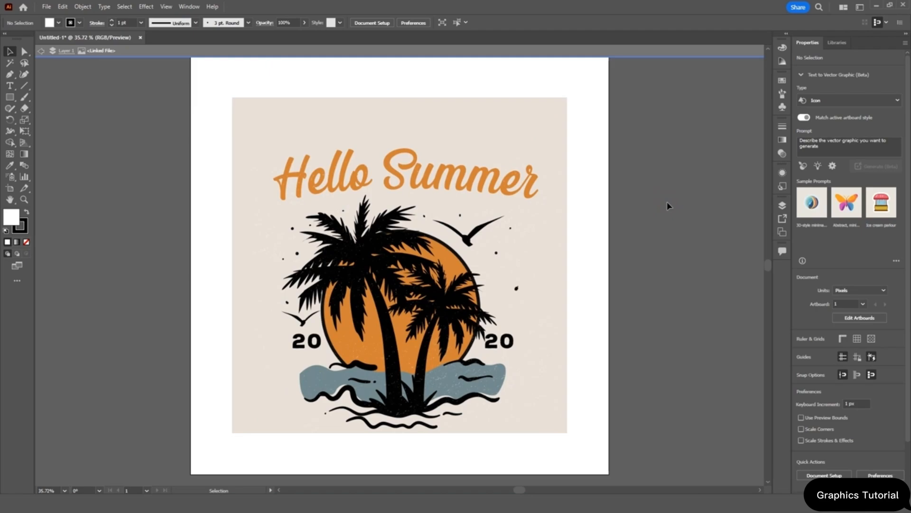
Select the linked Hello Summer image and start Retype (Beta) on it to find matching fonts for its lettering.
click(423, 138)
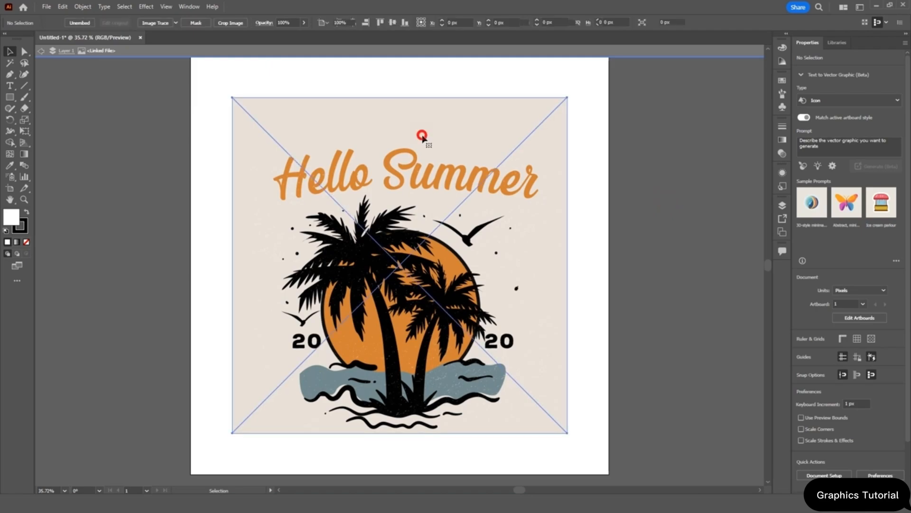
click(188, 7)
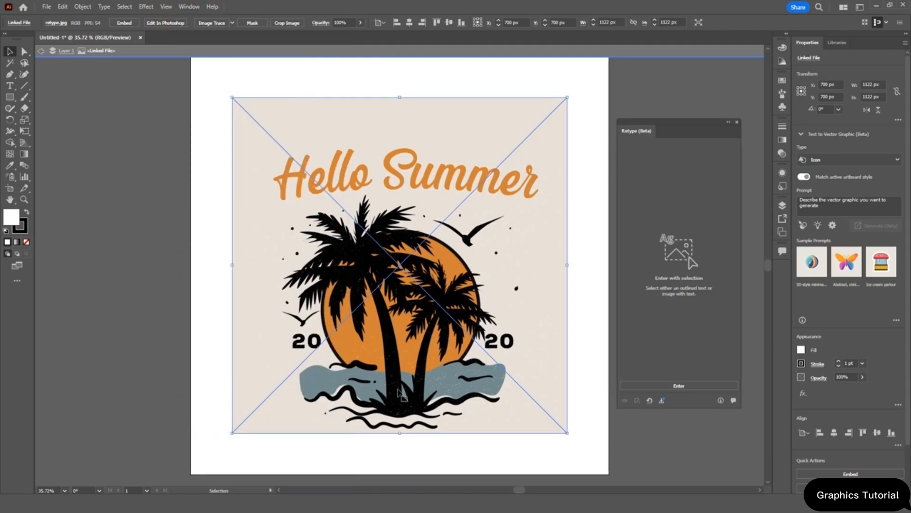
drag(682, 120, 661, 112)
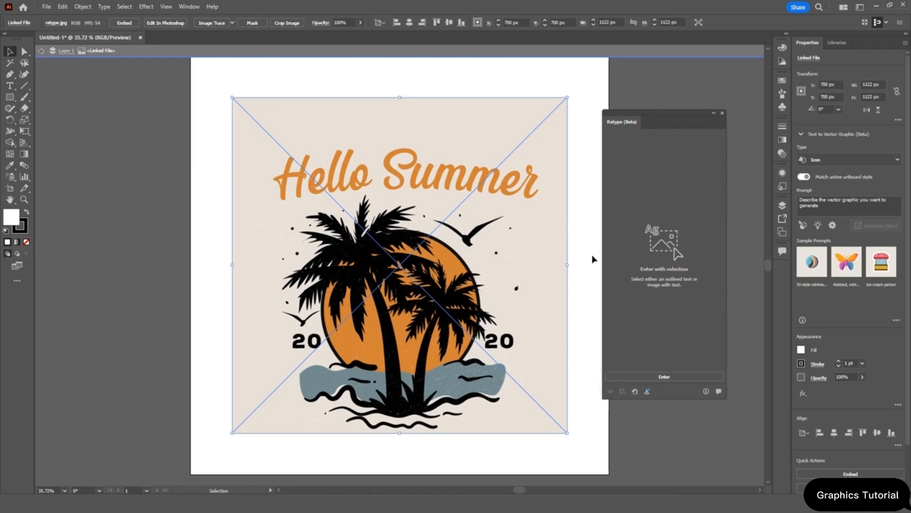
click(673, 376)
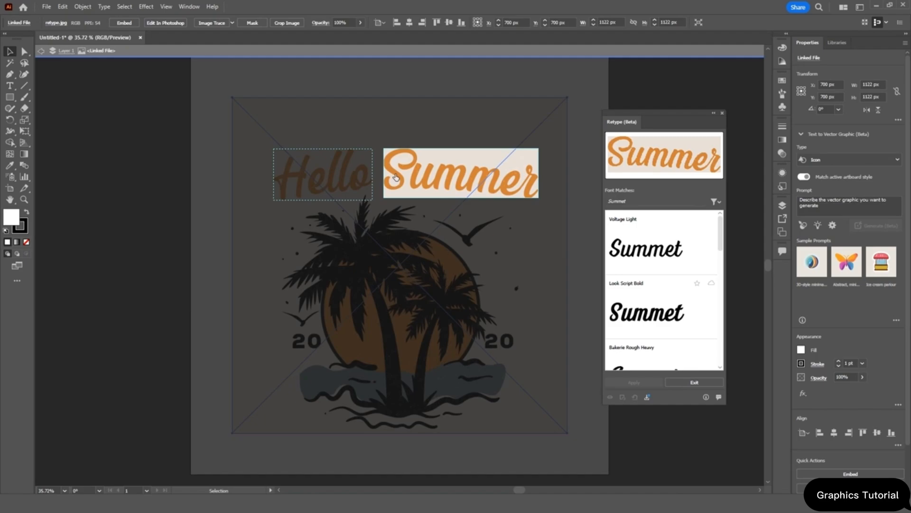
Compare the Retype font matches for the "Hello" and "Summer" lettering in the linked image.
click(332, 166)
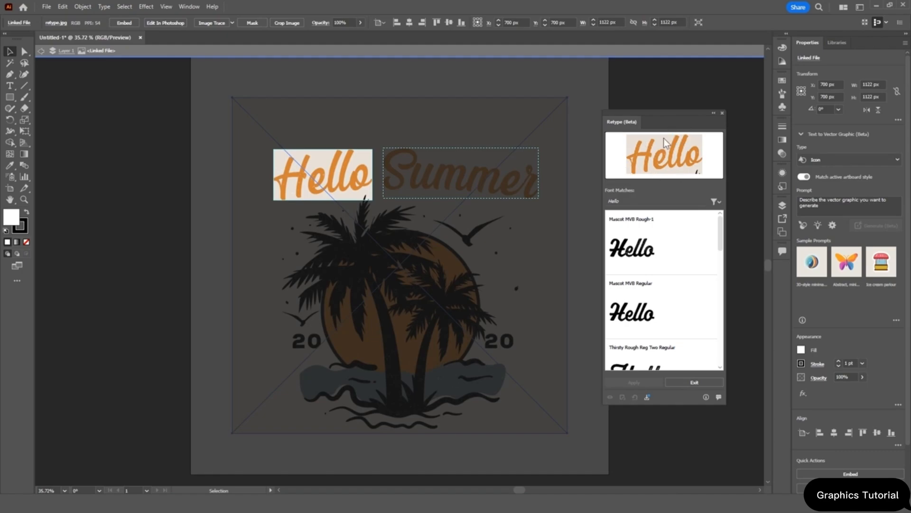
click(465, 178)
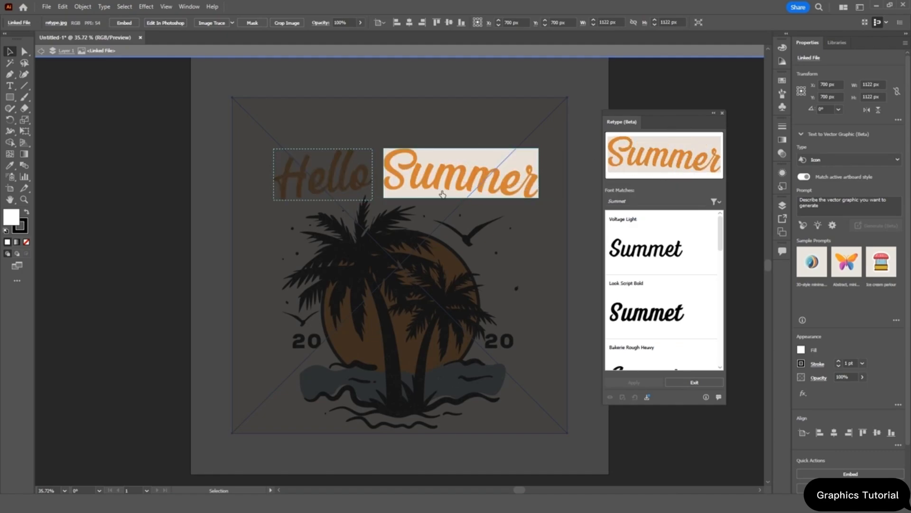
click(340, 184)
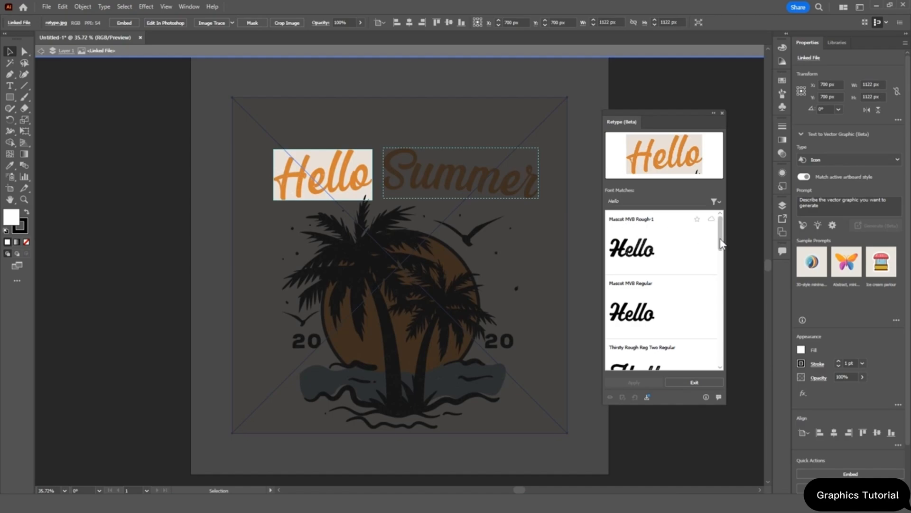
scroll(719, 243, down, 2)
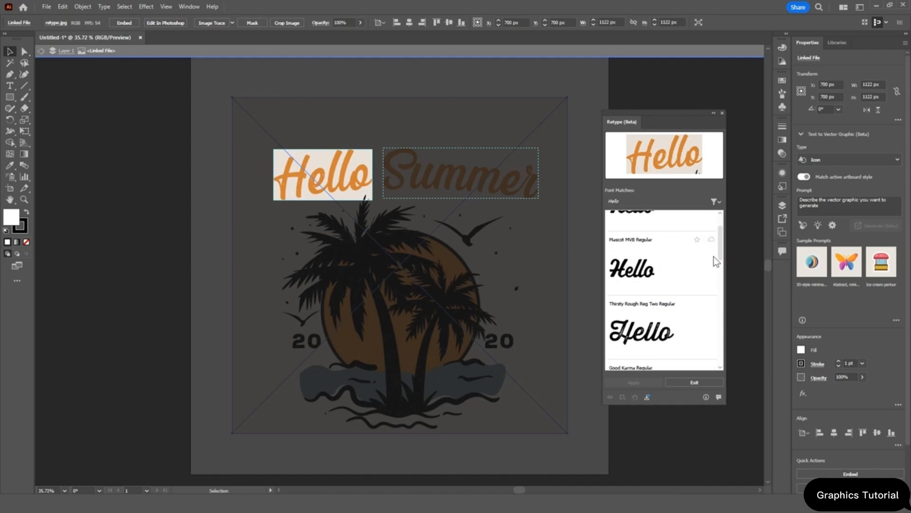
scroll(715, 266, down, 2)
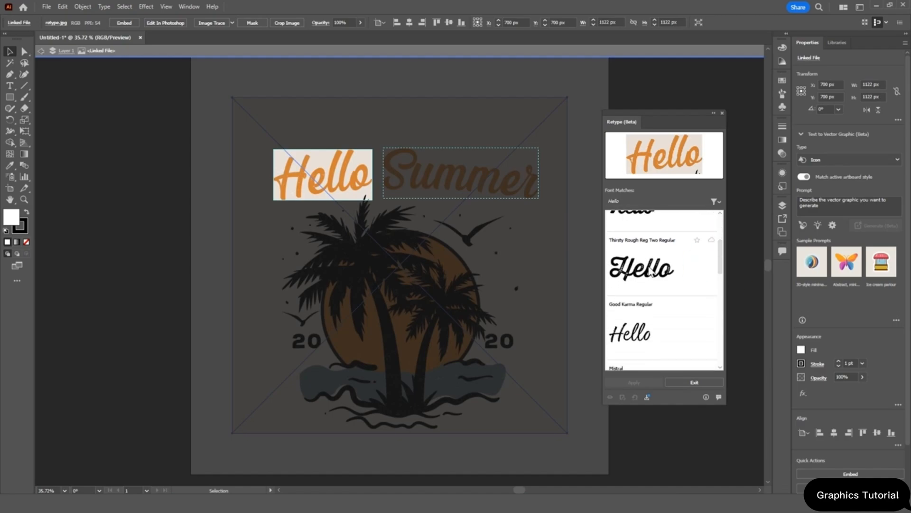
scroll(723, 285, down, 2)
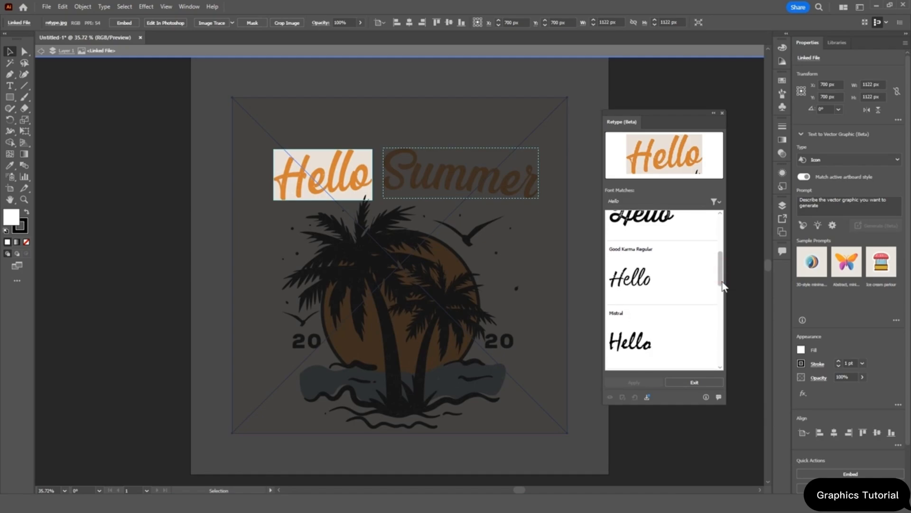
scroll(721, 289, down, 4)
scroll(721, 284, up, 5)
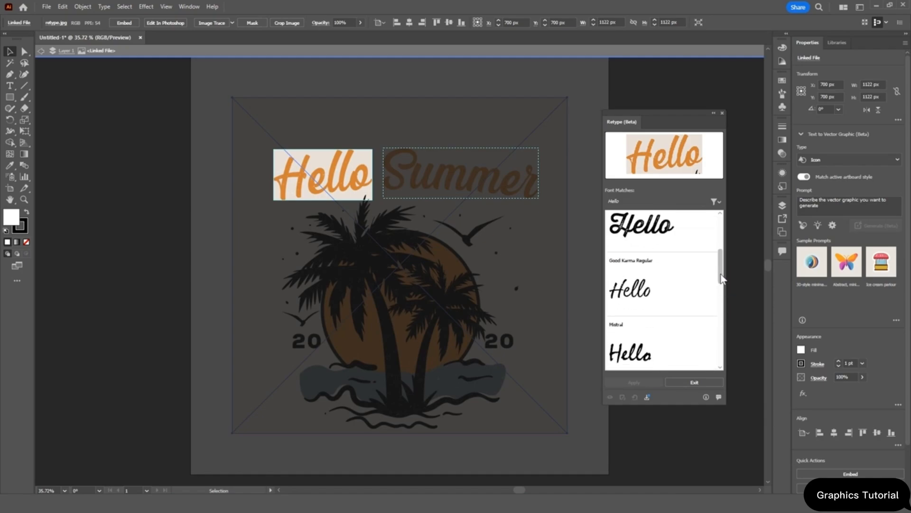
click(461, 173)
click(352, 177)
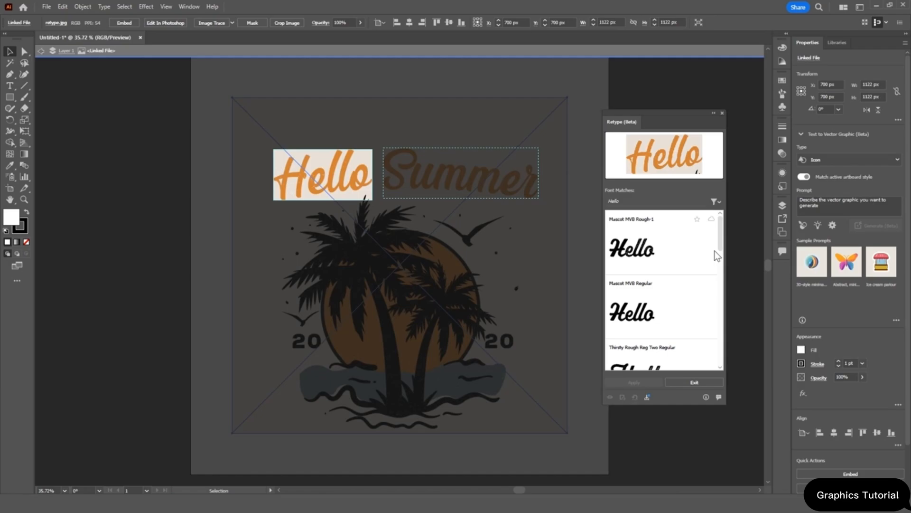
click(662, 245)
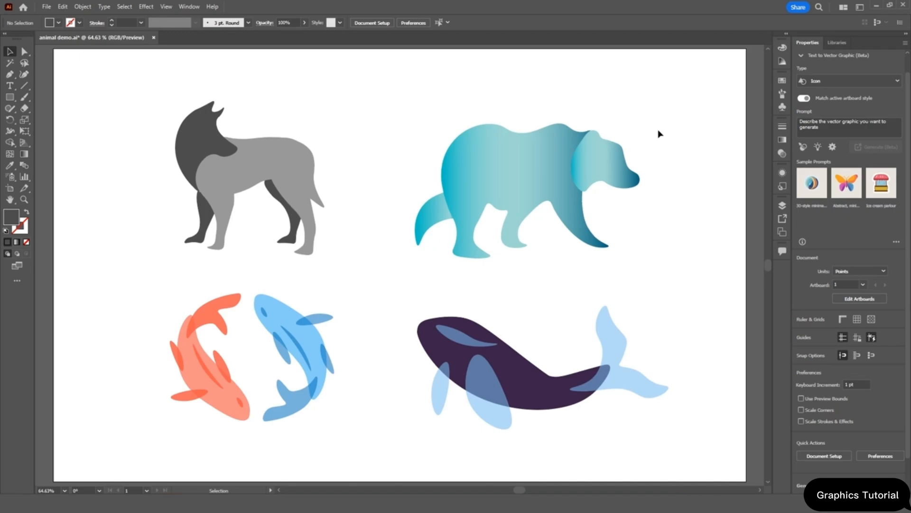
Select all parts of the teal gradient bear and open Generative Recolor for it.
drag(680, 103, 401, 281)
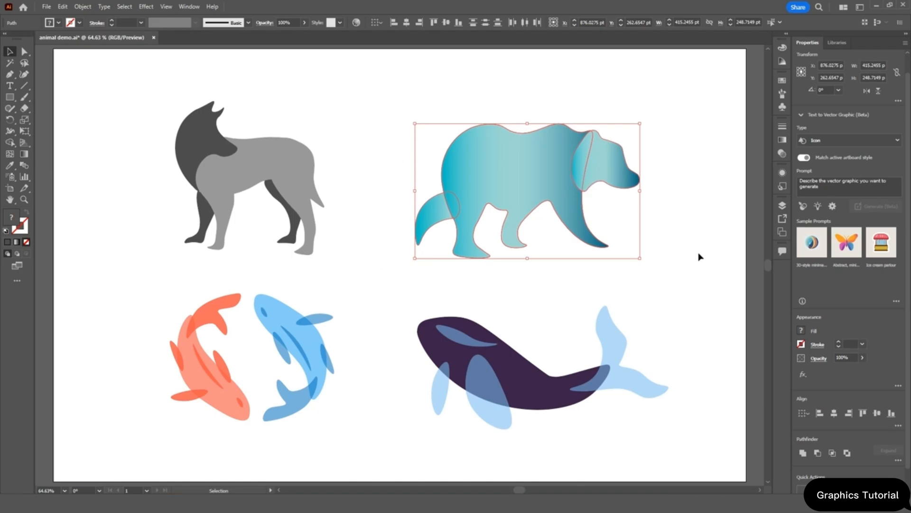
scroll(826, 309, down, 1)
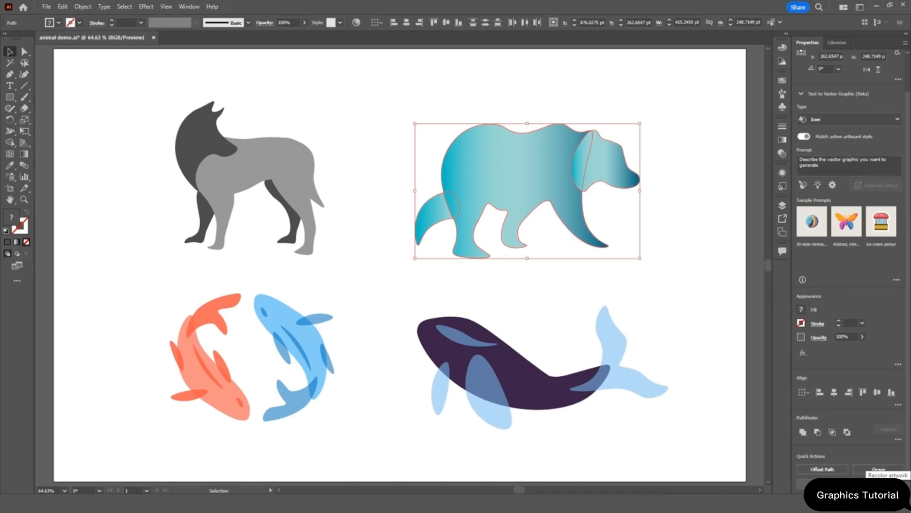
click(878, 483)
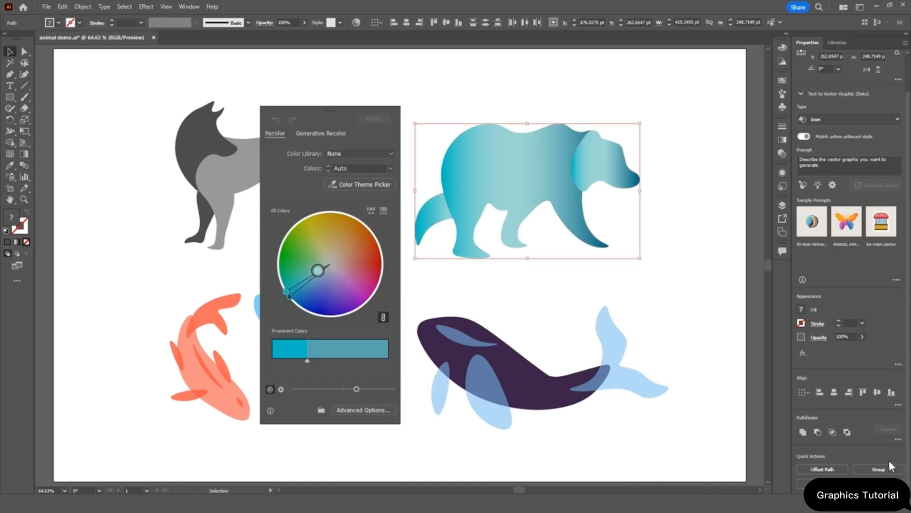
drag(318, 116, 317, 108)
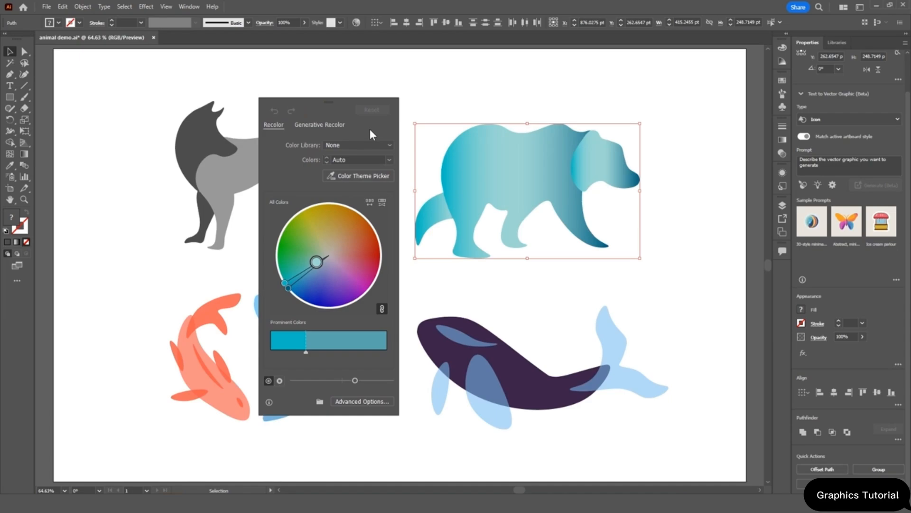
click(322, 128)
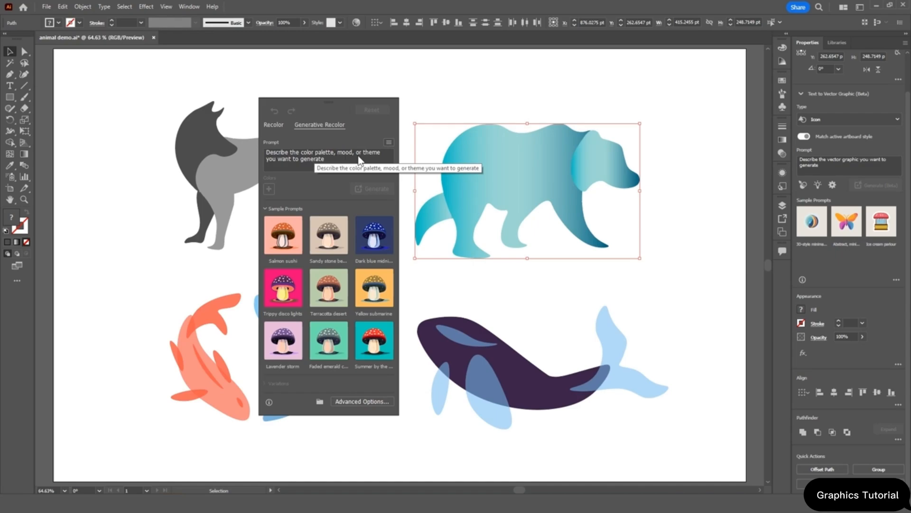
Generate bear color variations from the "Dark blue midnight" sample prompt, try several and apply the lavender-and-blue one.
click(293, 162)
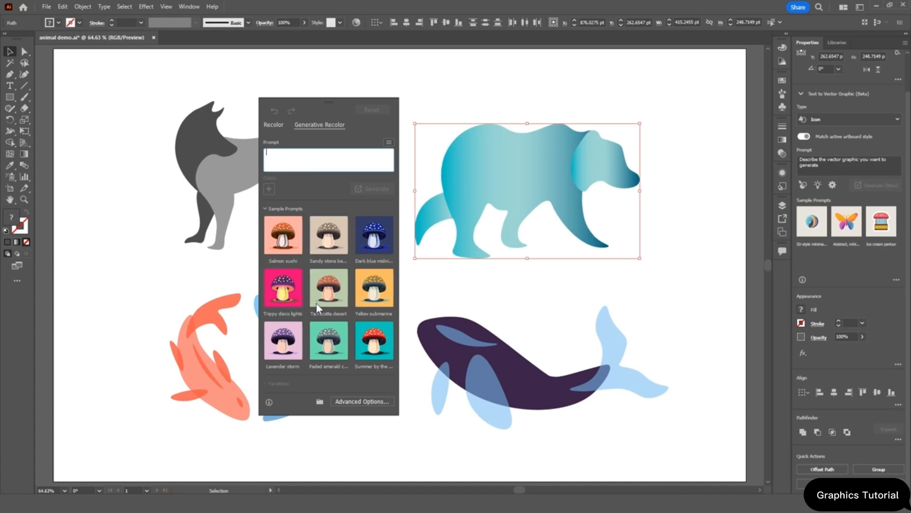
click(376, 248)
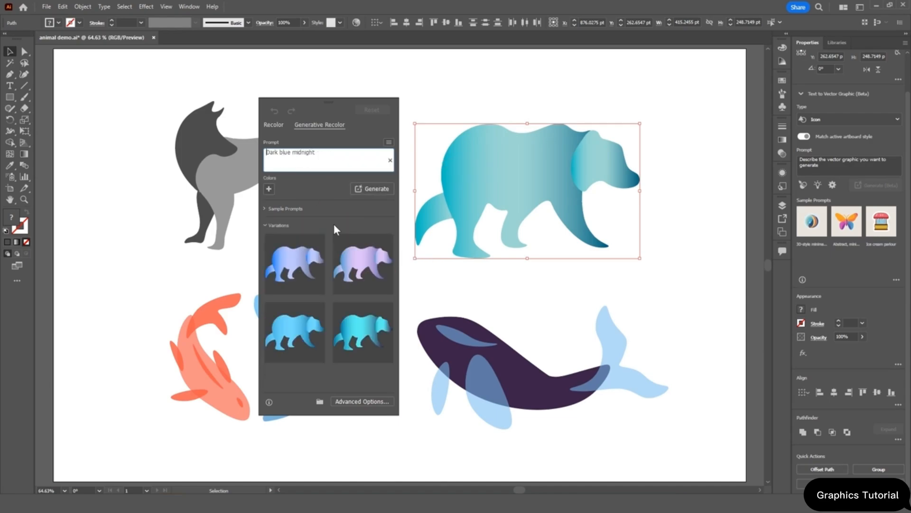
click(303, 278)
click(351, 271)
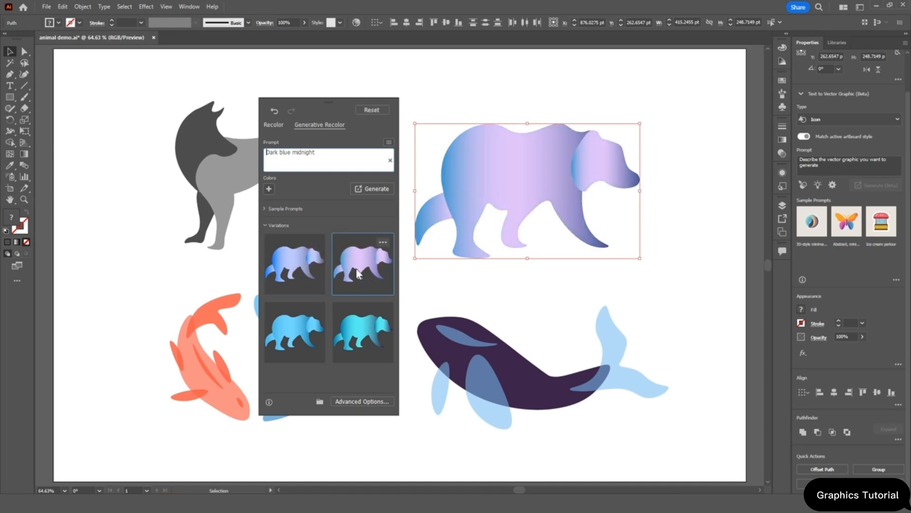
click(314, 331)
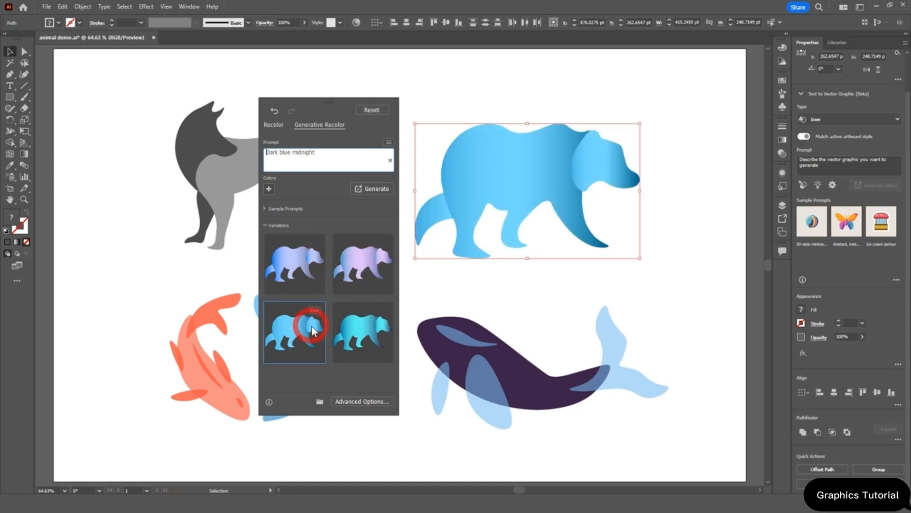
click(300, 279)
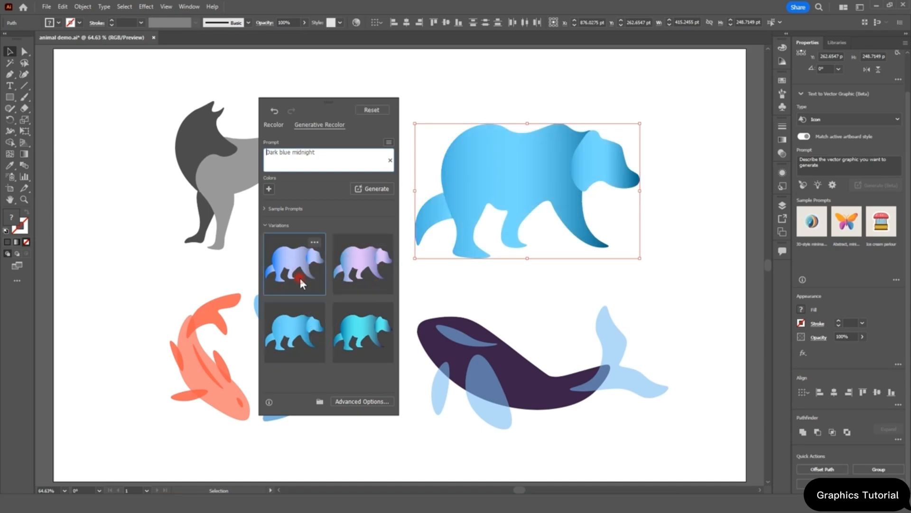
click(366, 276)
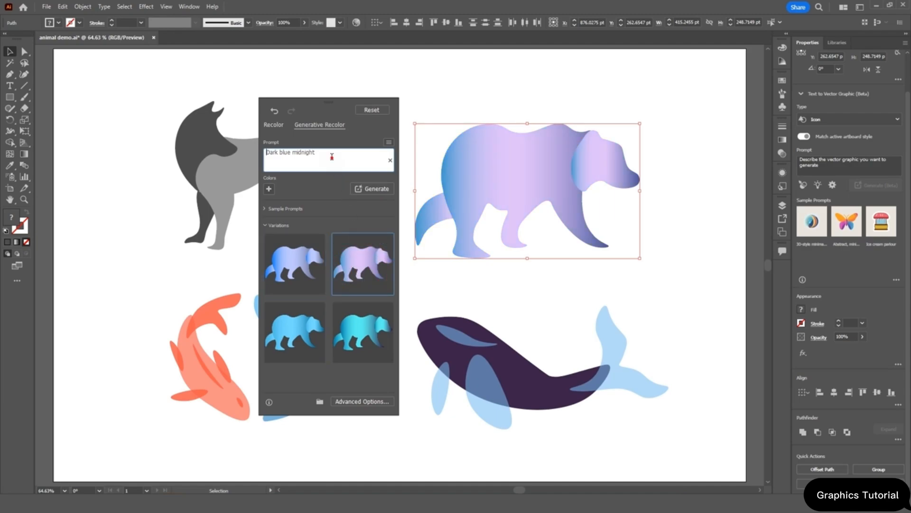
Generate bear color variations from the prompt "sunset orange" and apply the light orange one with deep red shading.
click(323, 159)
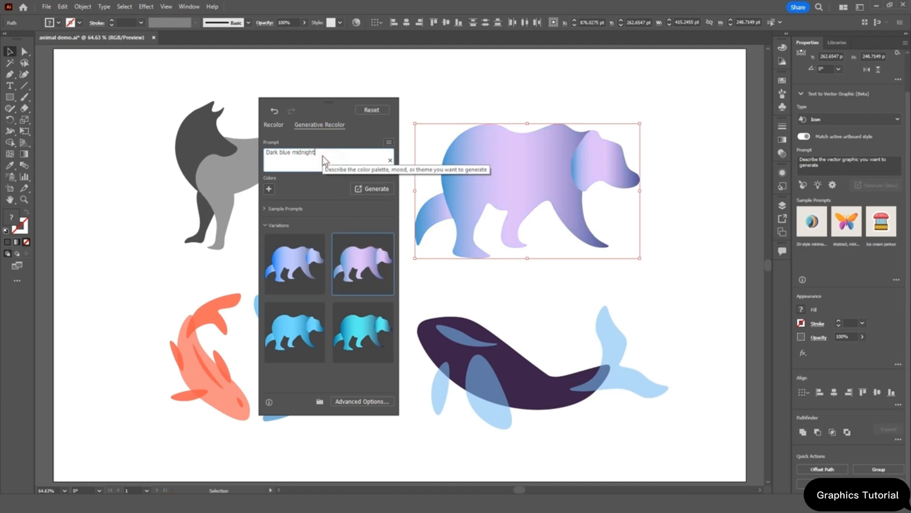
triple_click(299, 155)
text(s)
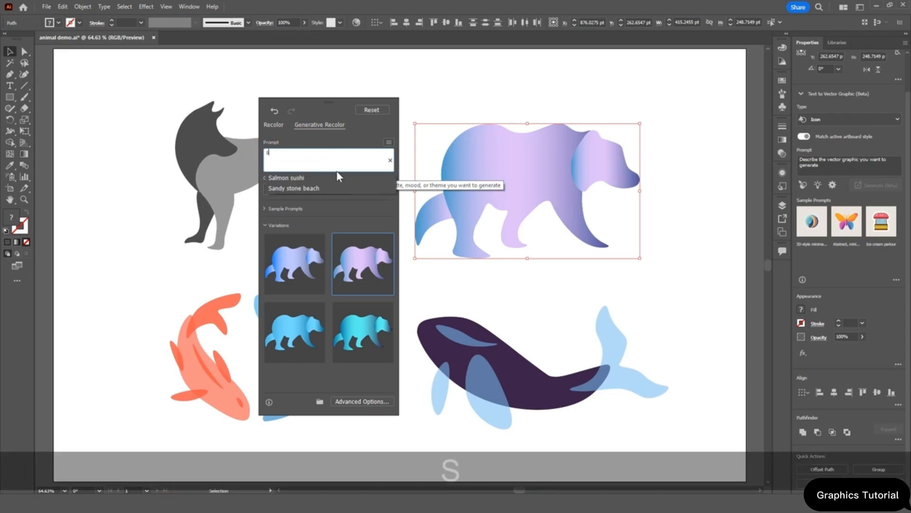
text(unset orange)
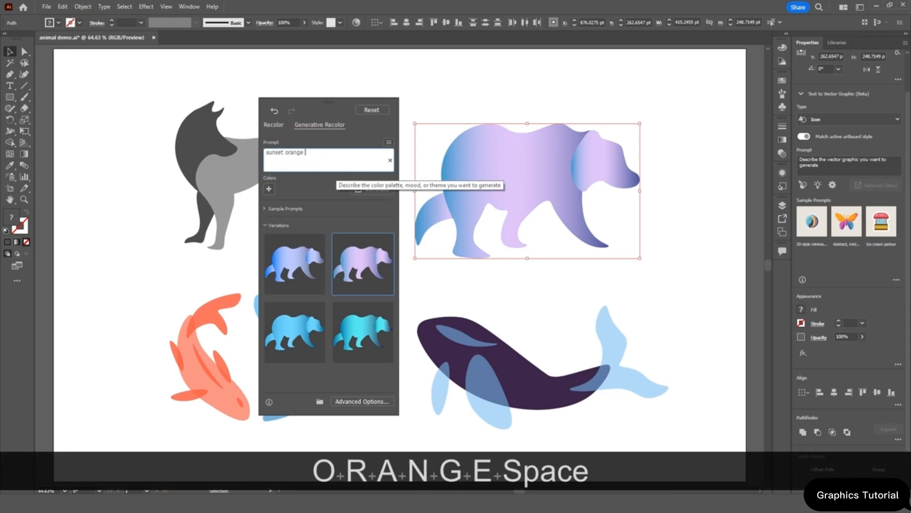
click(369, 189)
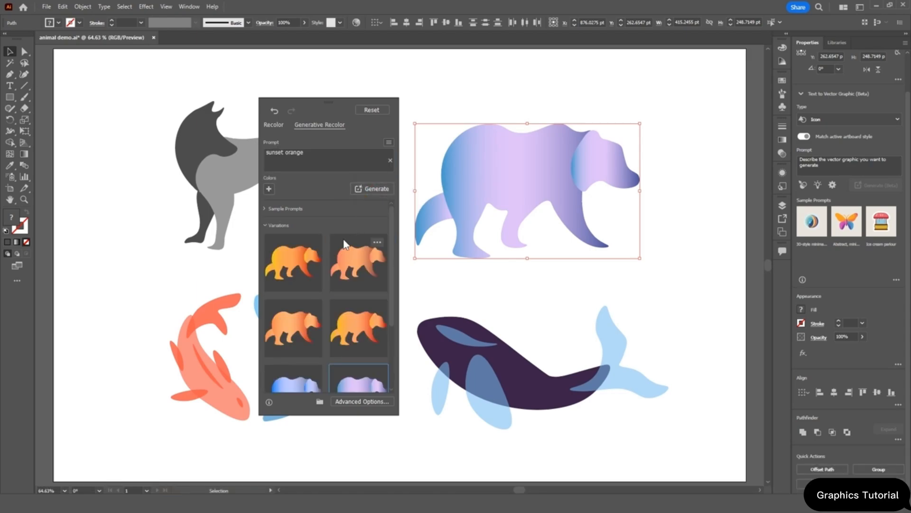
click(287, 273)
click(353, 266)
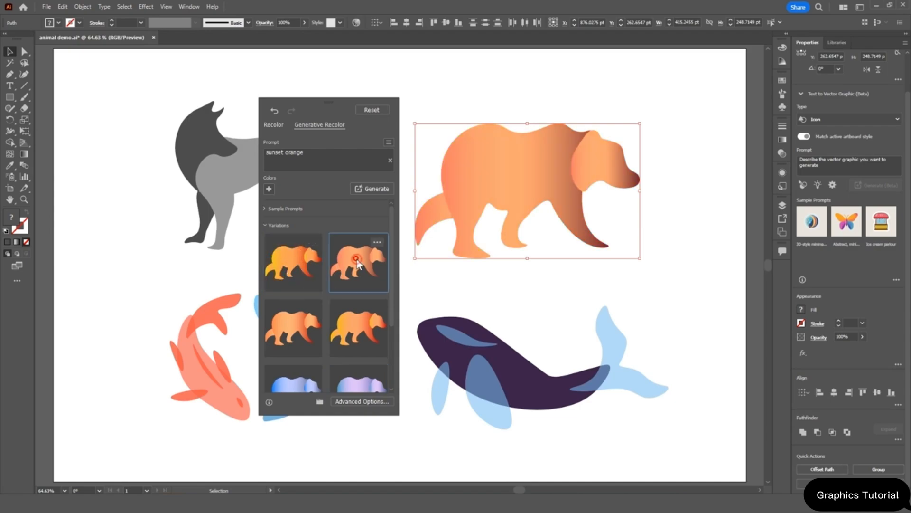
click(293, 321)
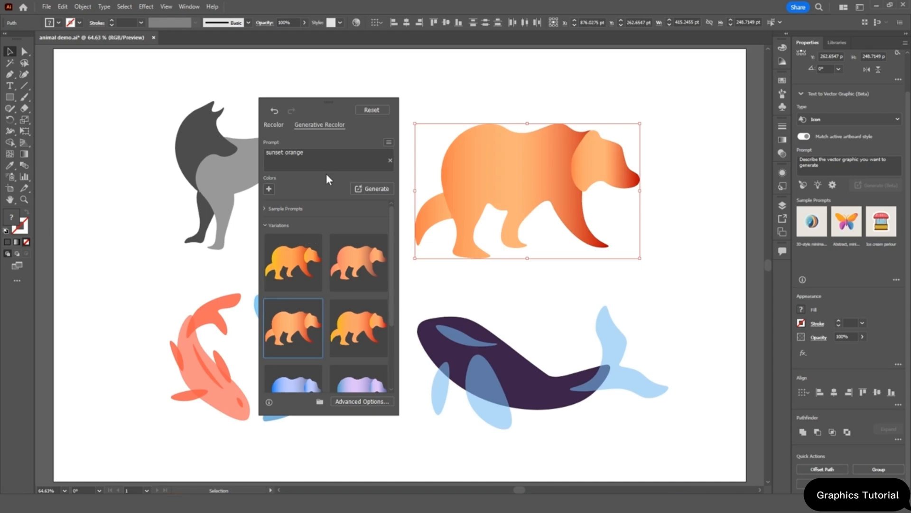
drag(327, 106, 525, 116)
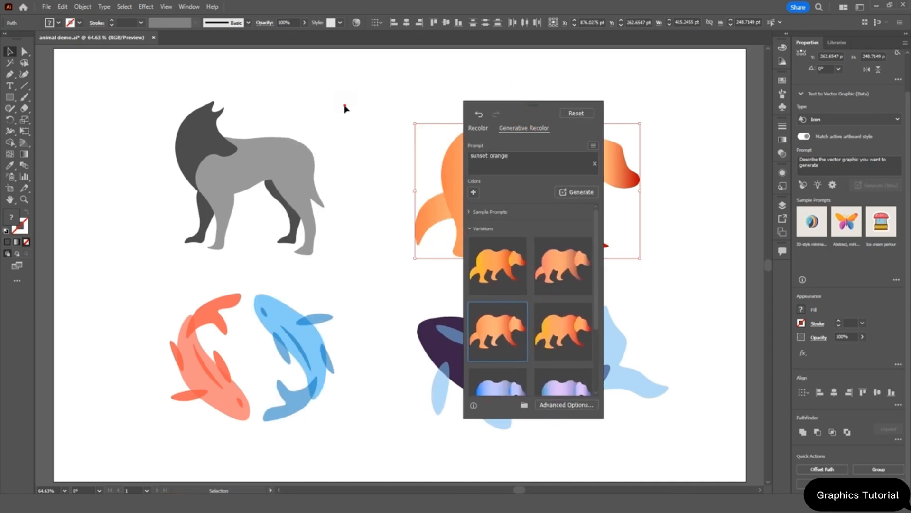
Select the whole gray wolf and generate recolor variations from the "Yellow submarine" sample prompt.
drag(343, 100, 142, 254)
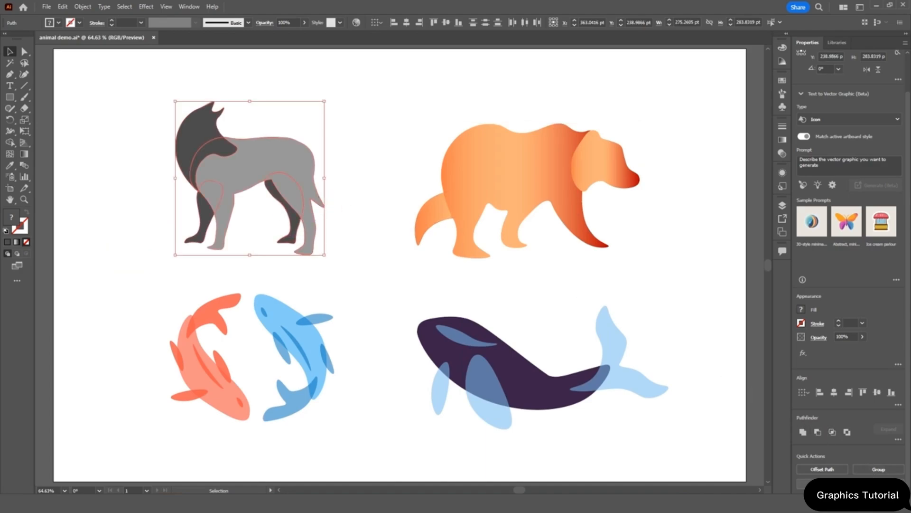
click(890, 482)
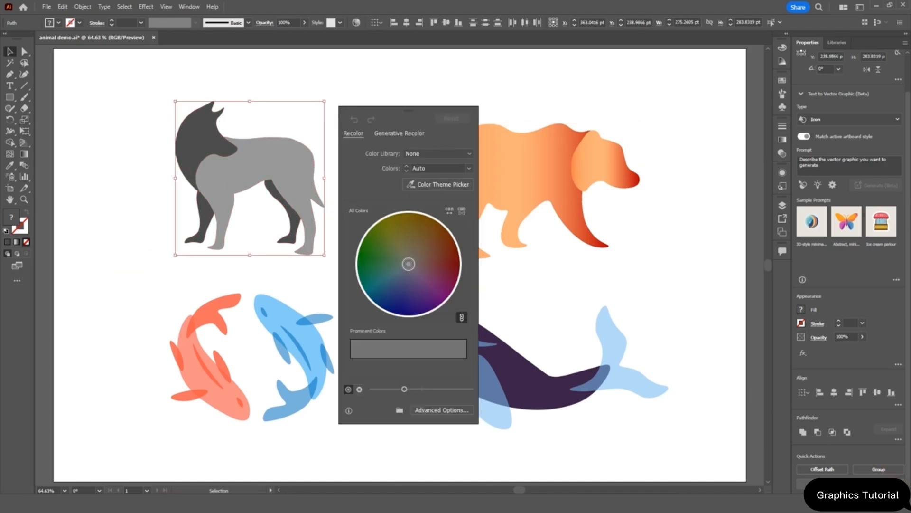
click(392, 135)
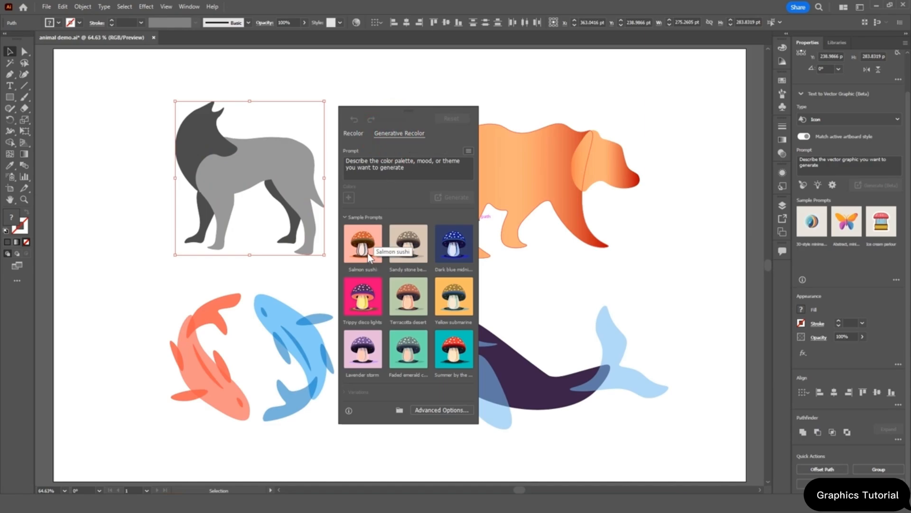
click(451, 294)
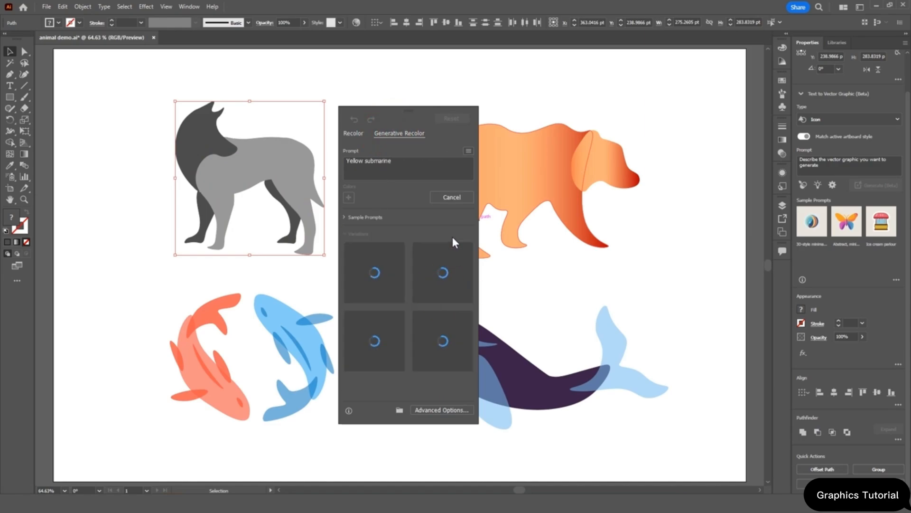
mouse_move(446, 344)
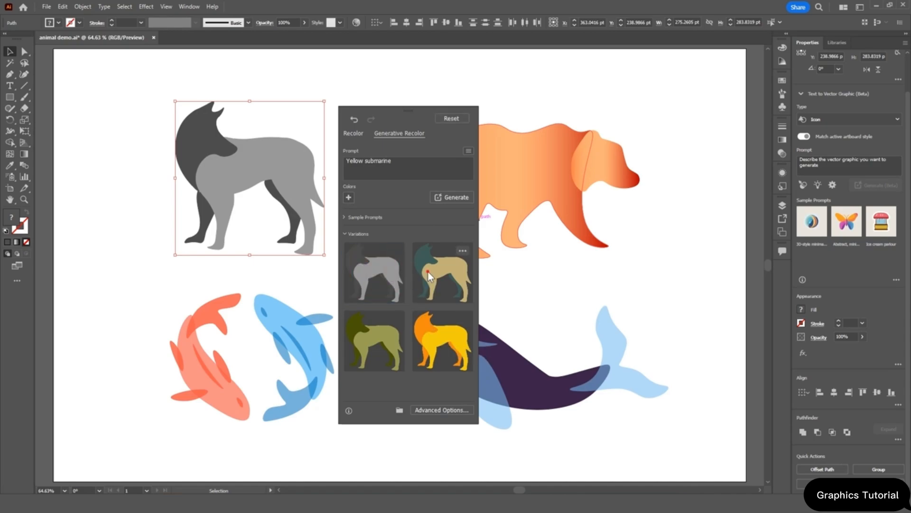
Try the Yellow submarine color variations on the wolf and apply the olive green one.
click(420, 293)
click(387, 341)
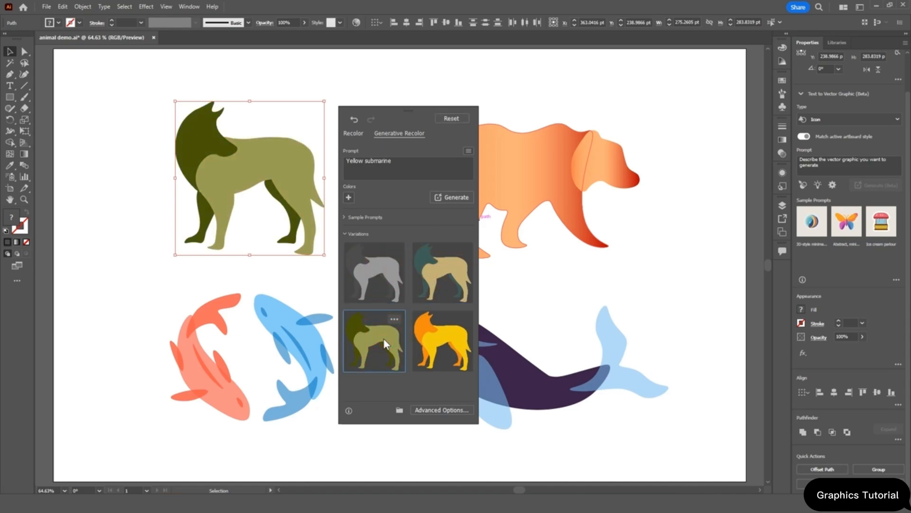
click(430, 345)
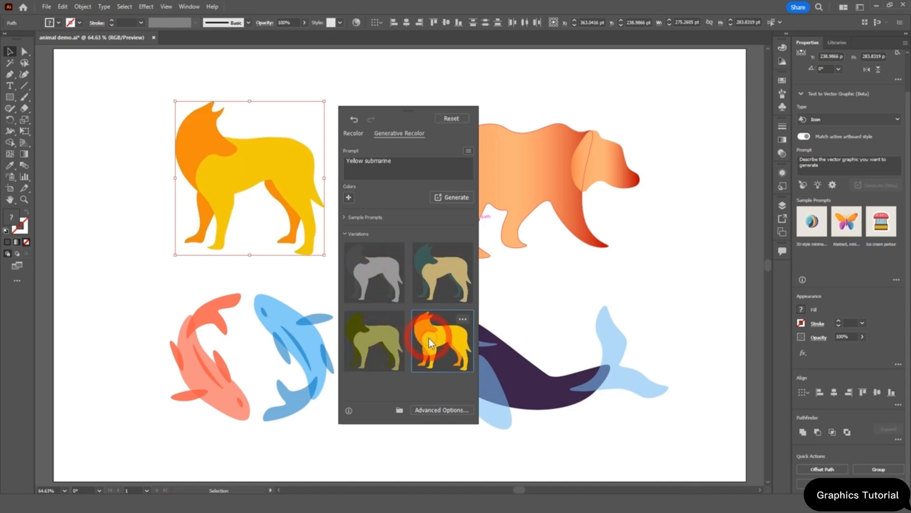
click(390, 345)
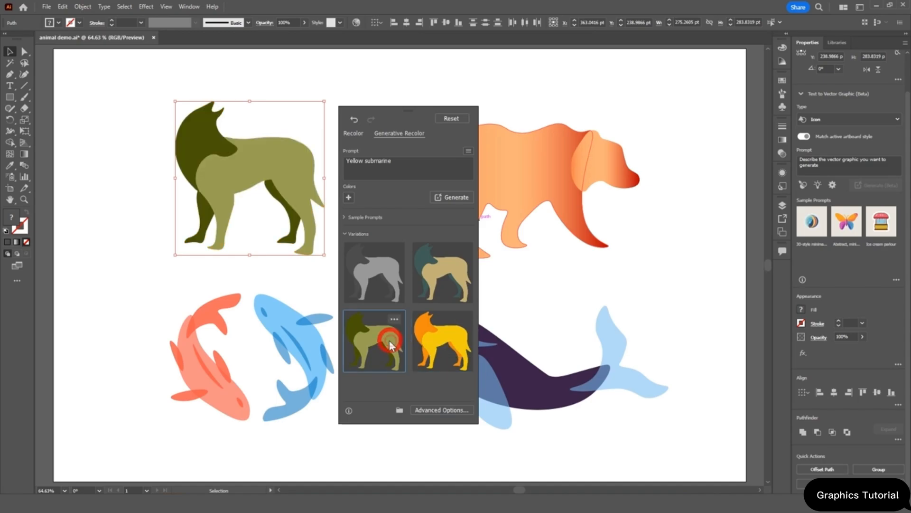
Apply the teal-and-tan Yellow submarine color variation to the wolf.
click(446, 285)
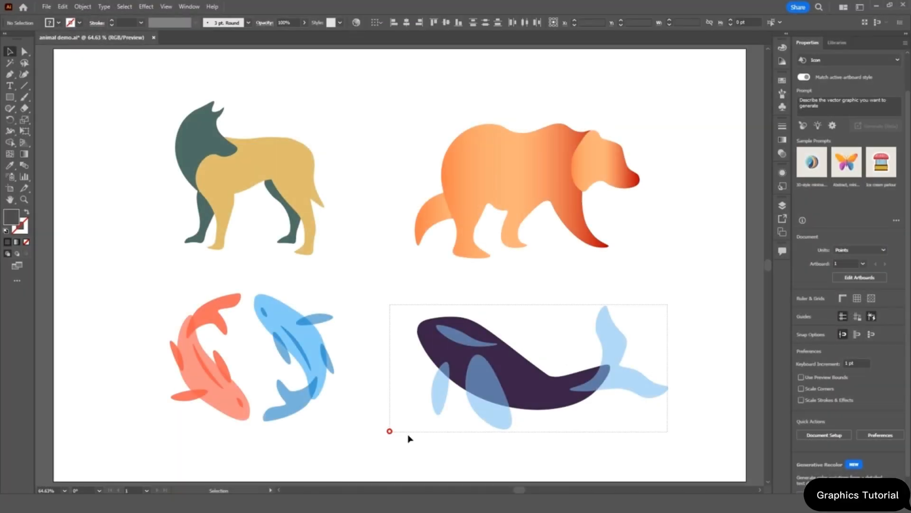
Select the whole whale and generate recolor variations from the "Trippy disco lights" sample prompt.
drag(668, 304, 389, 431)
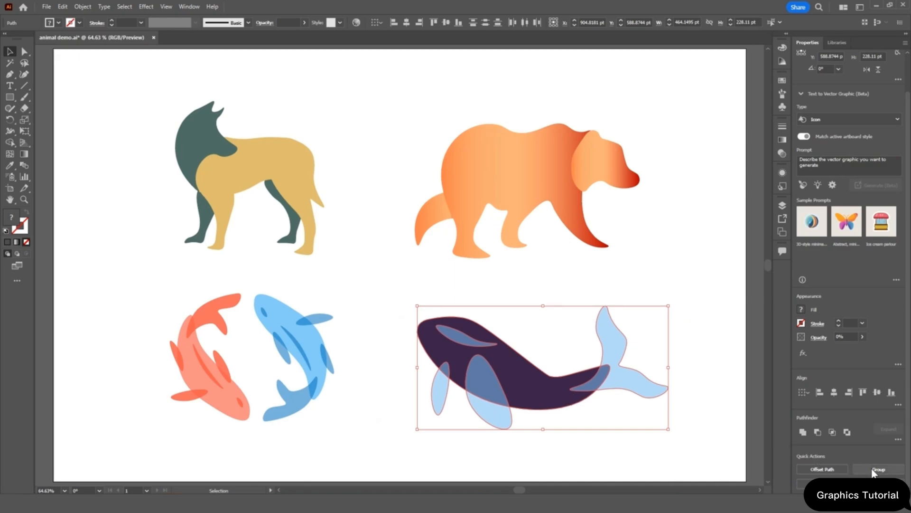
click(822, 482)
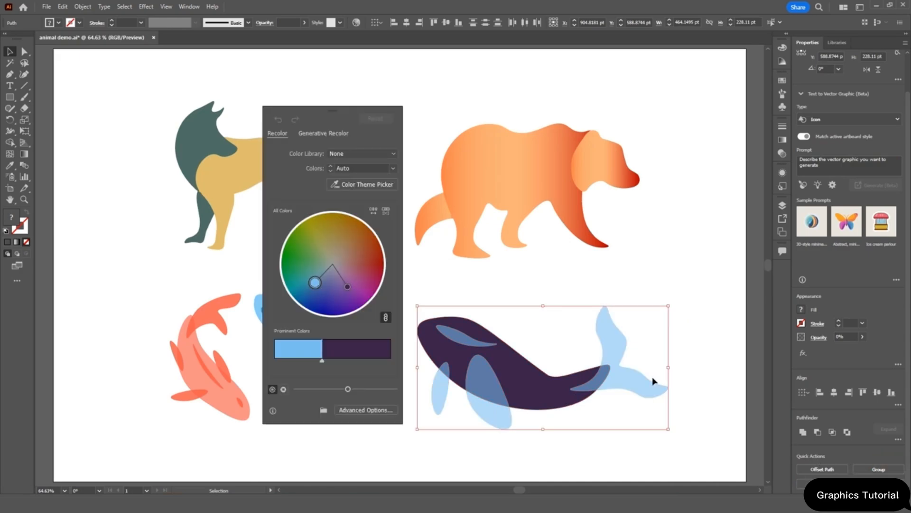
click(335, 136)
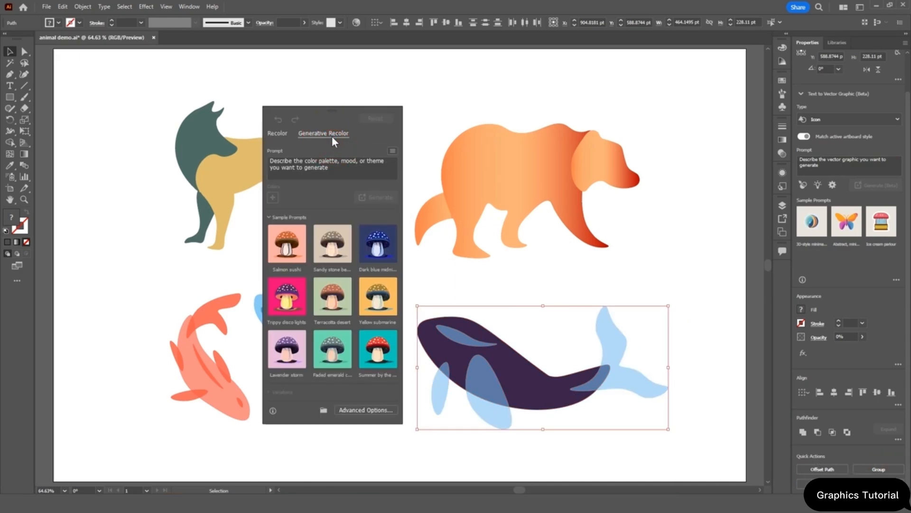
click(295, 307)
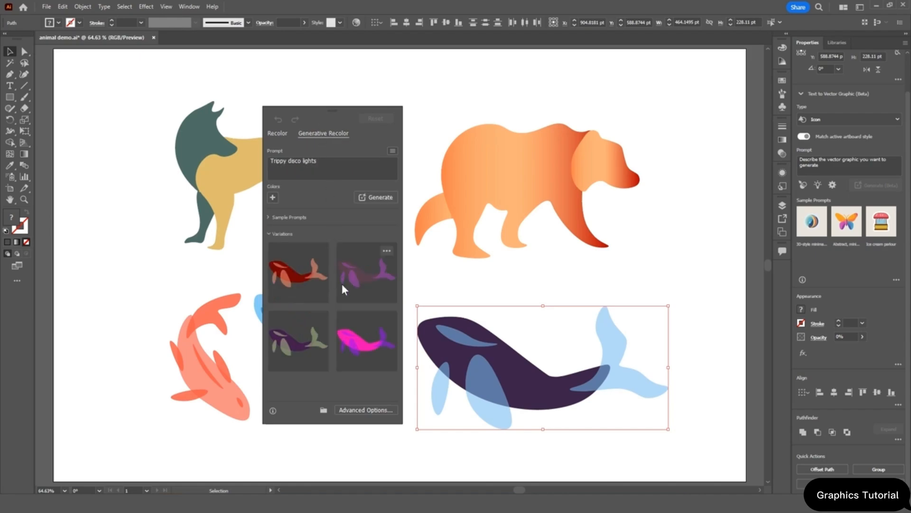
Try the four Trippy disco lights color variations on the whale and pick the purple one with pale green fins.
click(305, 287)
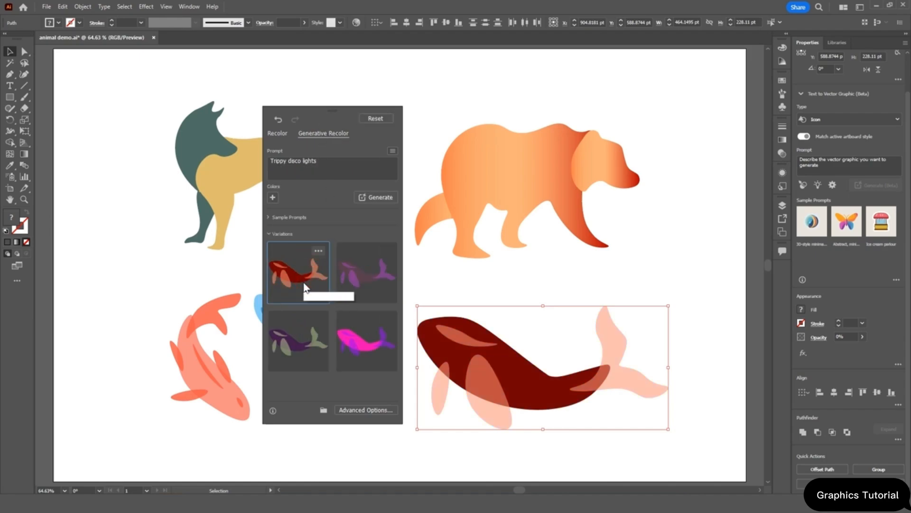
click(367, 279)
click(308, 344)
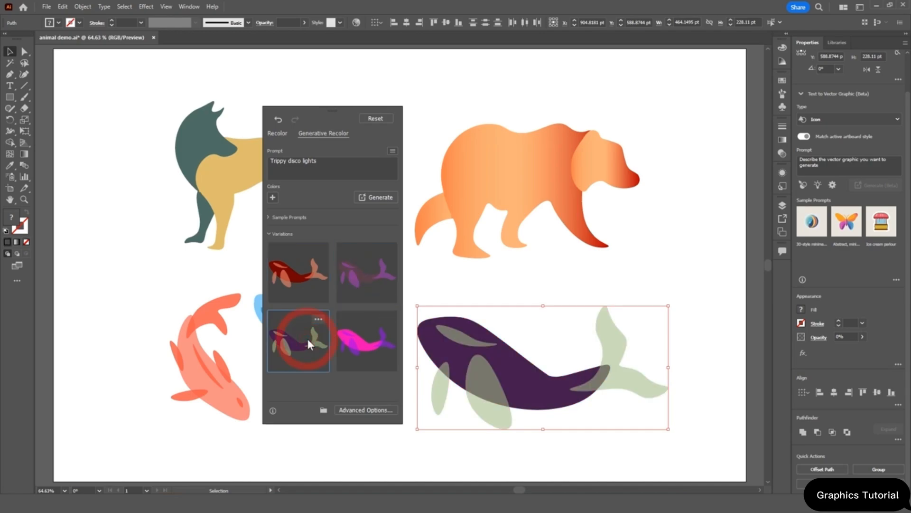
click(366, 349)
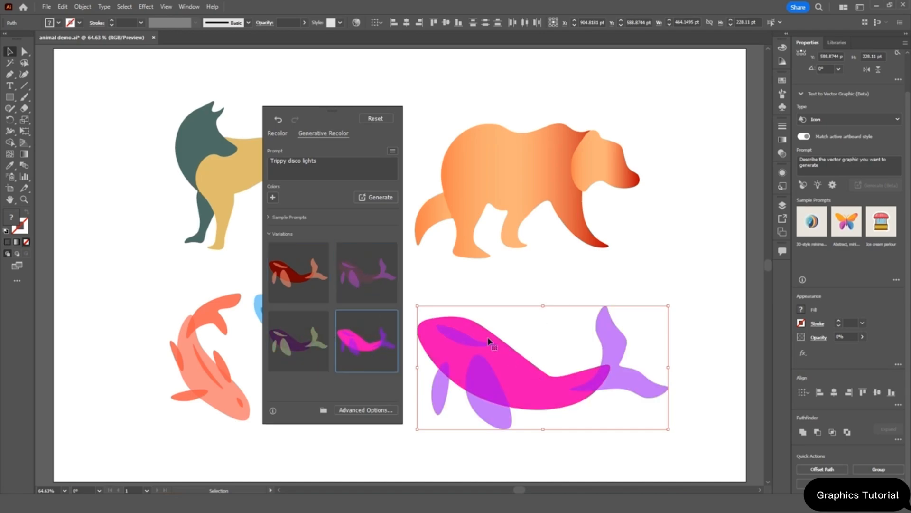
click(382, 297)
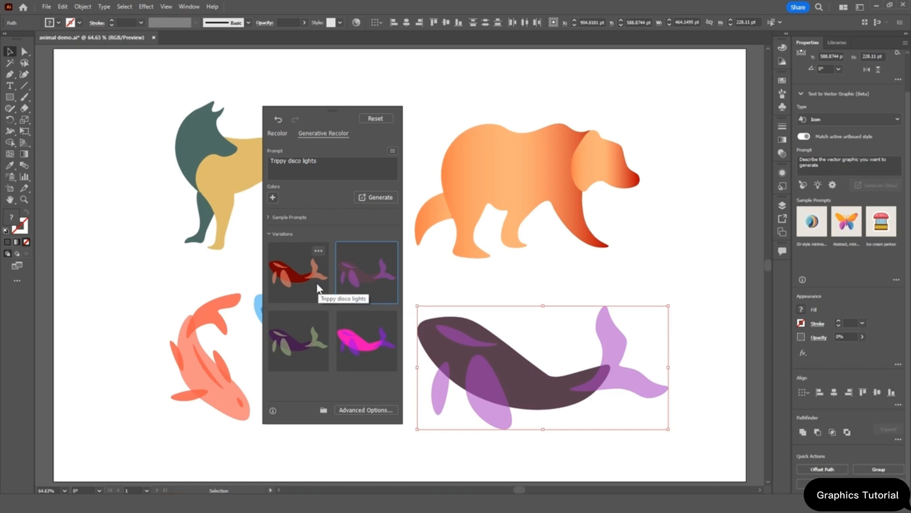
click(318, 285)
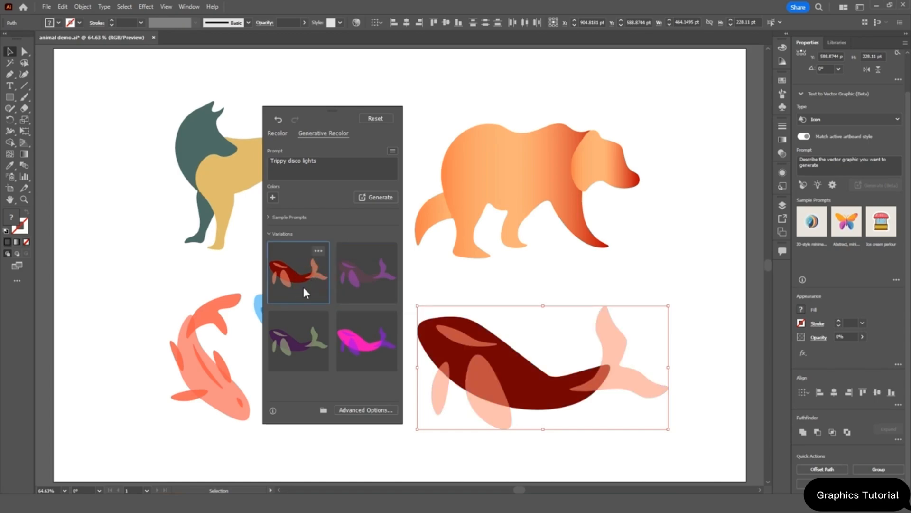
click(314, 336)
View the advanced Recolor Artwork options for the whale, then cancel the recoloring and deselect the artwork.
click(369, 410)
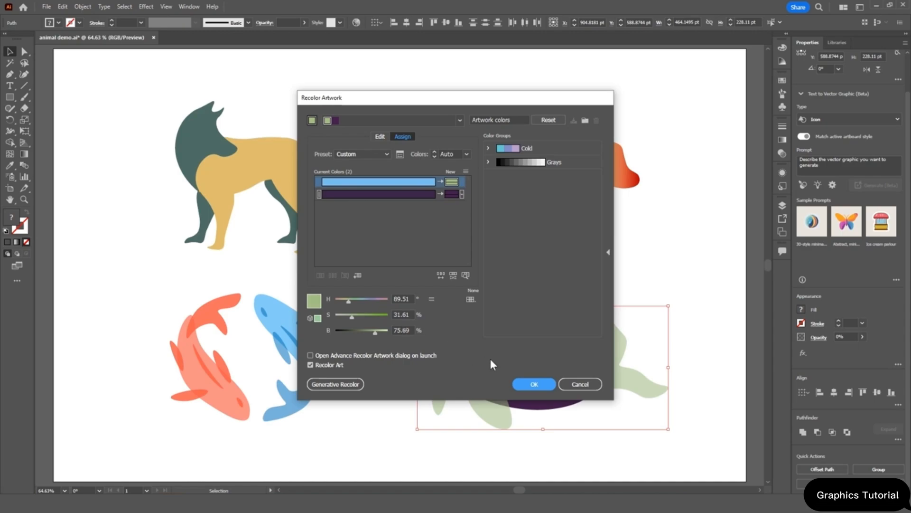
click(579, 382)
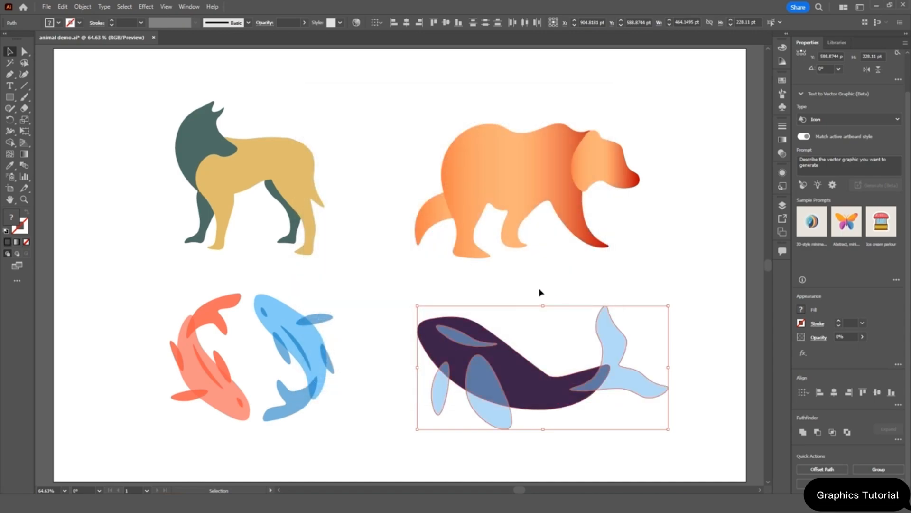
click(387, 311)
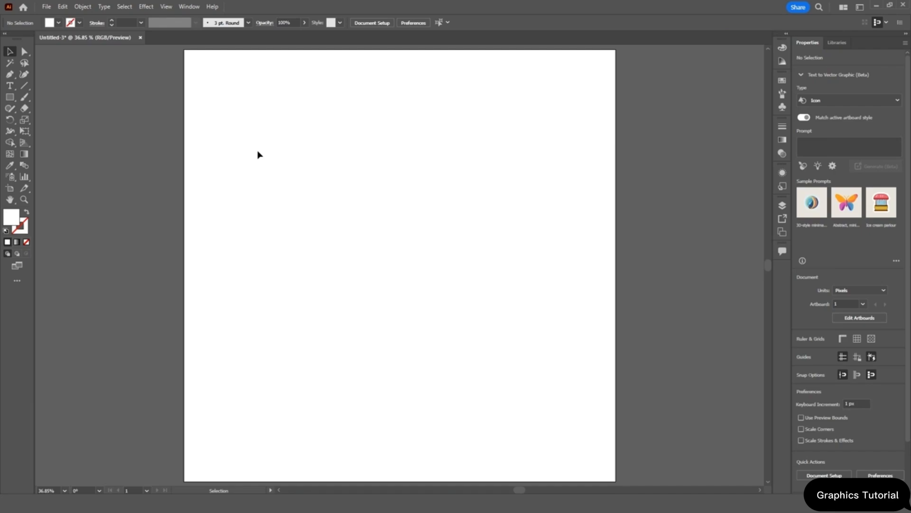
Draw a rectangle about 808 by 843 px in the middle of the blank artboard.
click(9, 97)
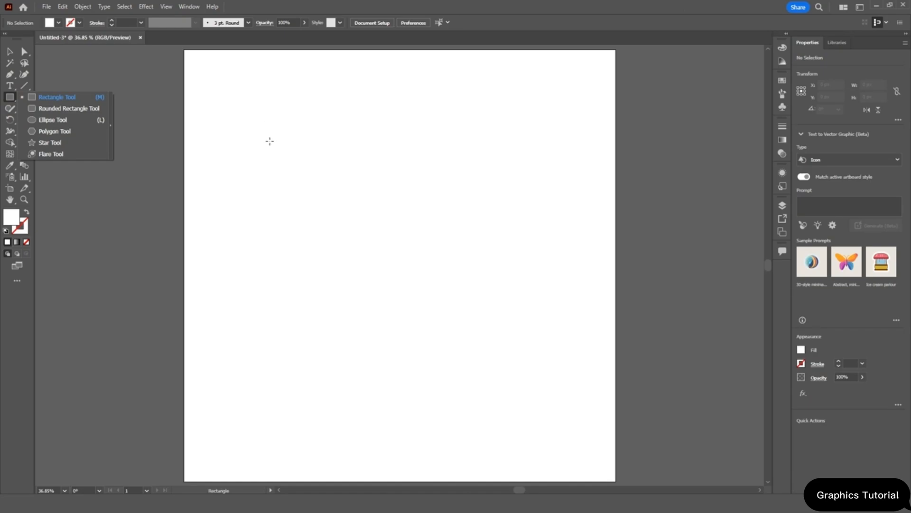
drag(275, 142, 525, 400)
Generate Icon-type vector graphics in the rectangle from the prompt "JUICE" and apply the green cup variation with a bent straw.
key(Caps_Lock)
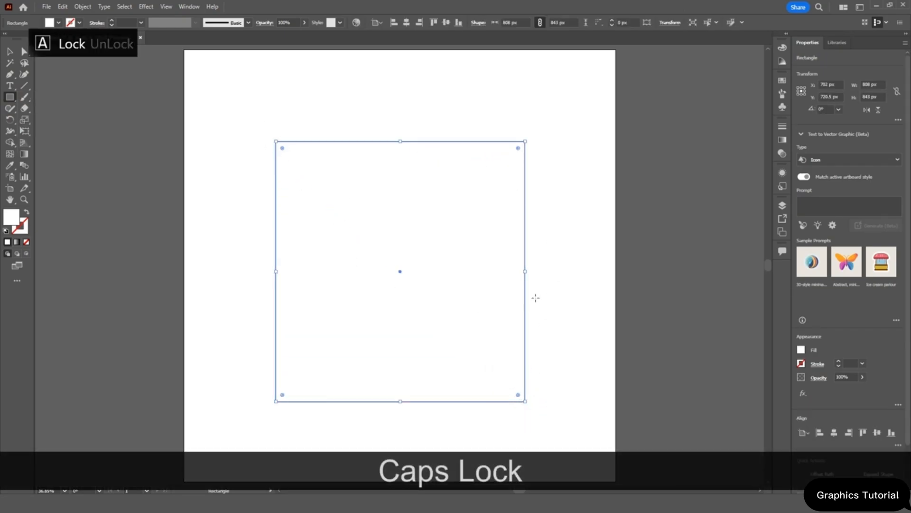
click(852, 161)
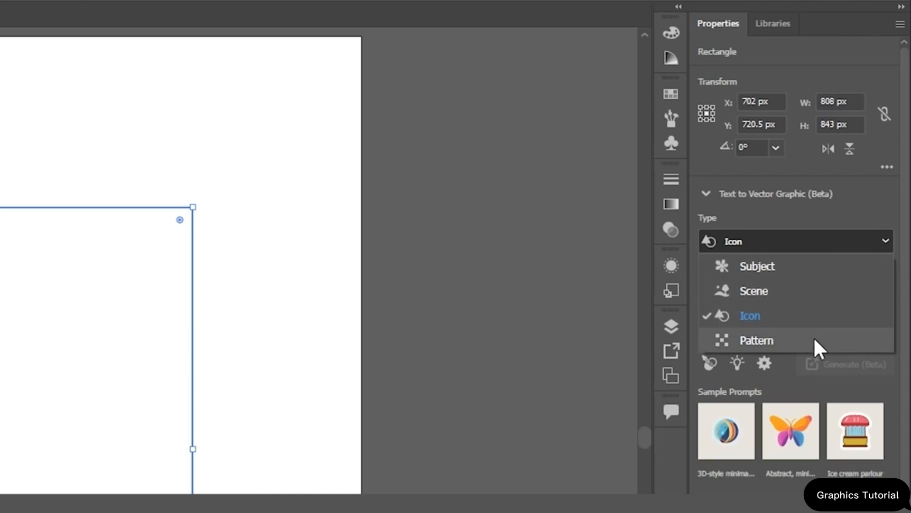
click(877, 238)
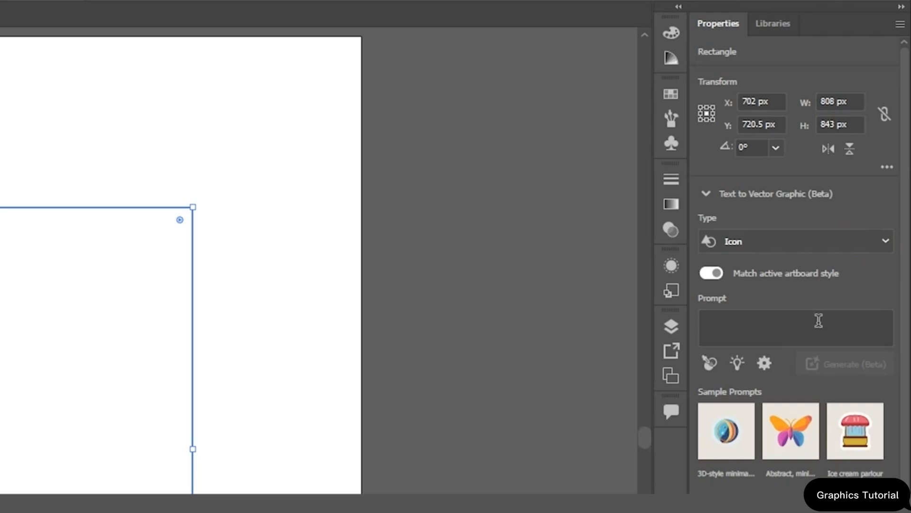
click(791, 323)
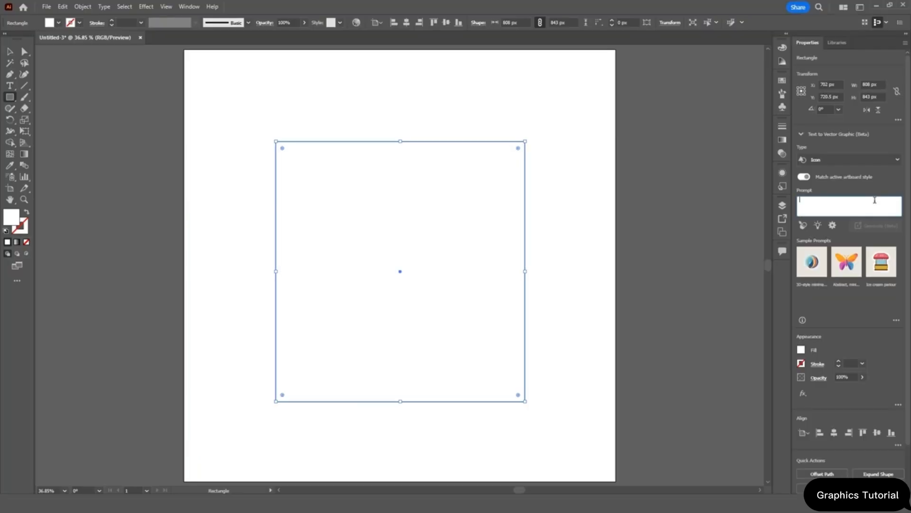
text(JUICE)
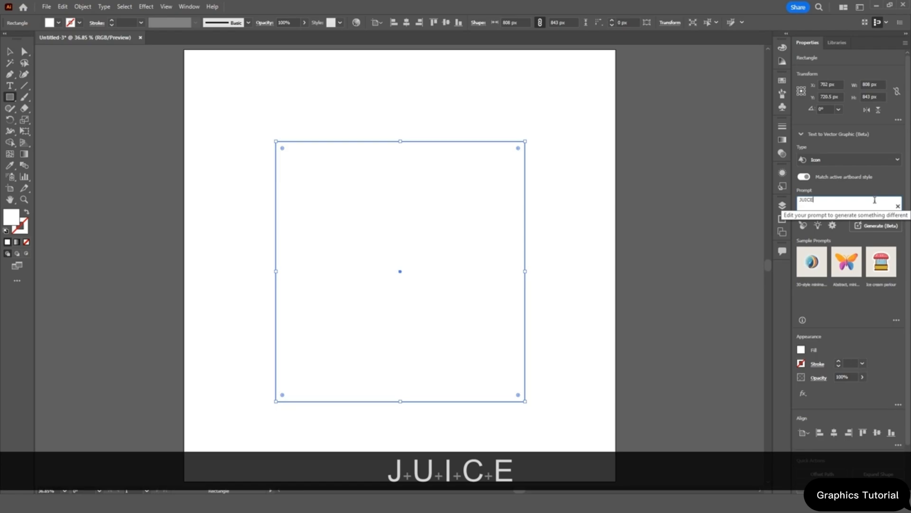
click(878, 225)
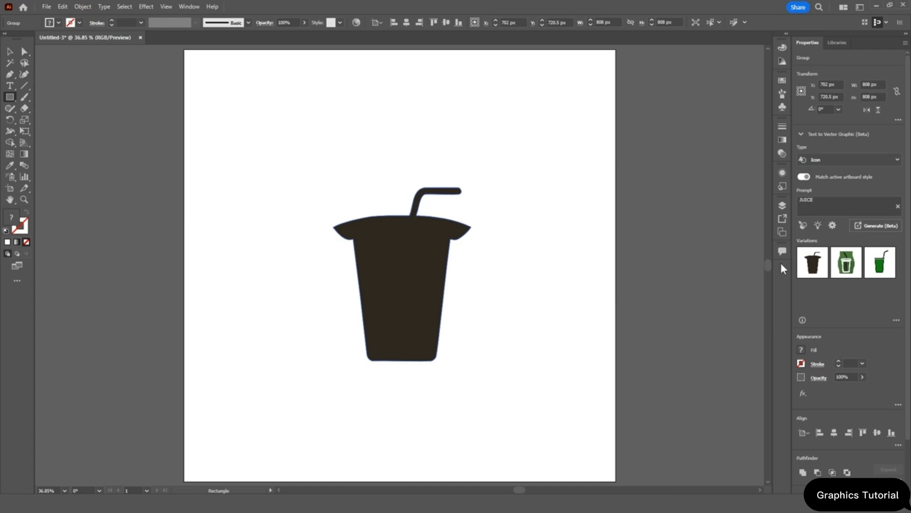
click(847, 272)
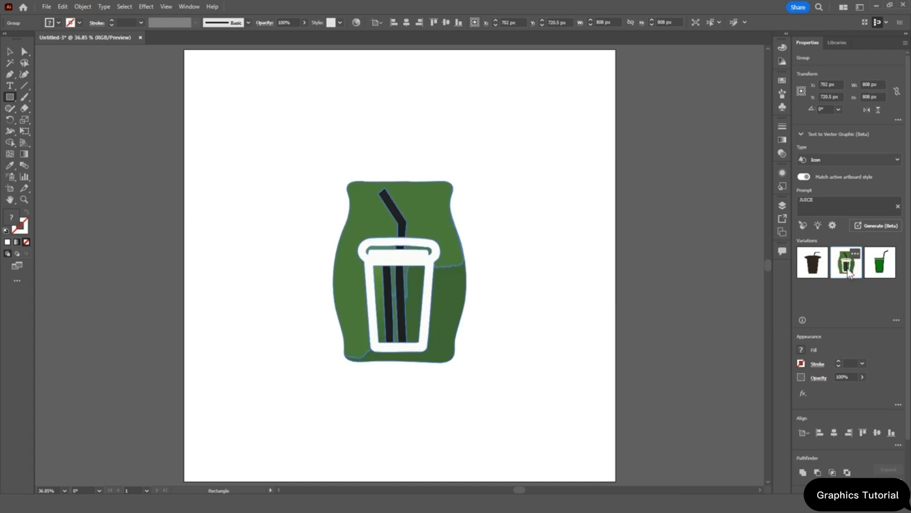
click(878, 272)
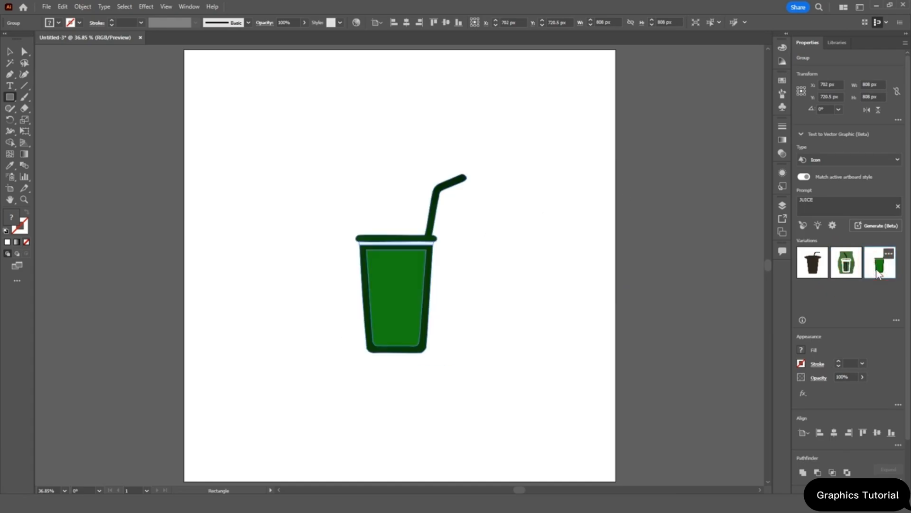
Lower the Detail setting for Text to Vector Graphic toward Less.
click(833, 225)
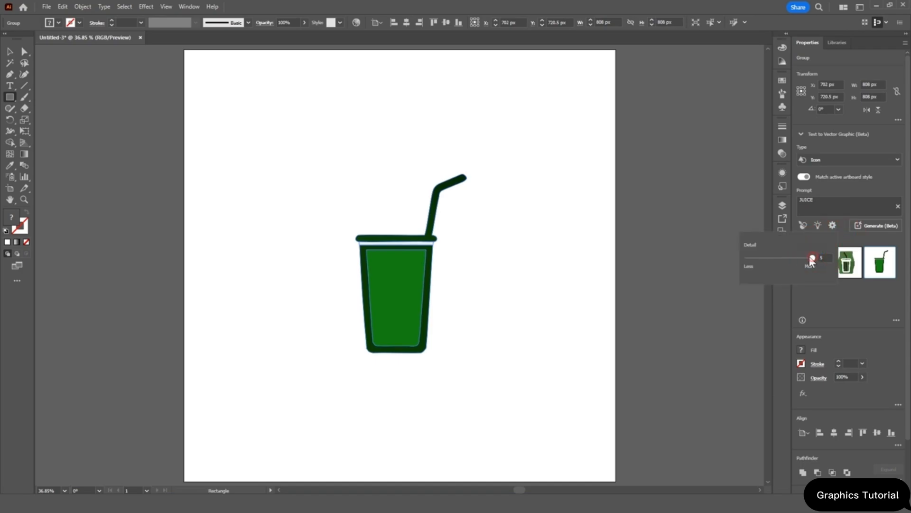
drag(757, 258, 749, 259)
click(847, 242)
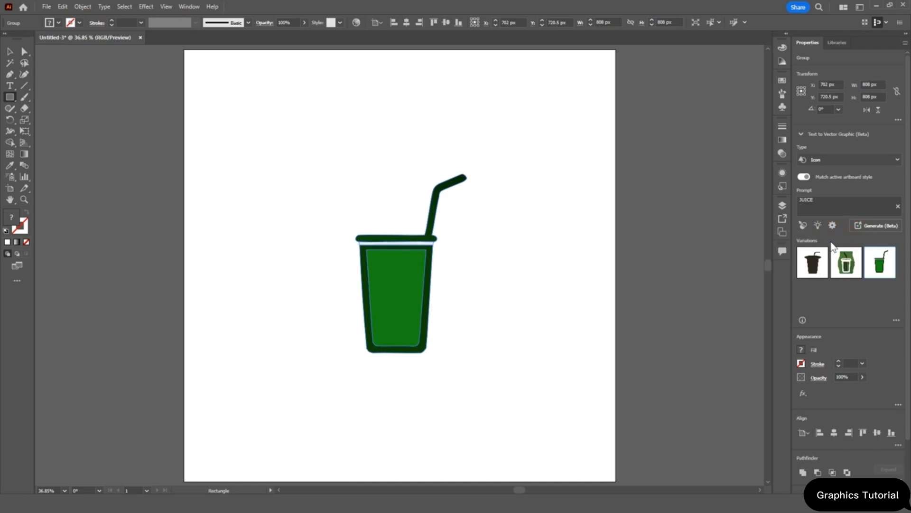
Generate icons from the sample prompt "Abstract, minimal butterfly with gradient-filled wings" and apply the yellow-and-teal butterfly variation.
click(821, 227)
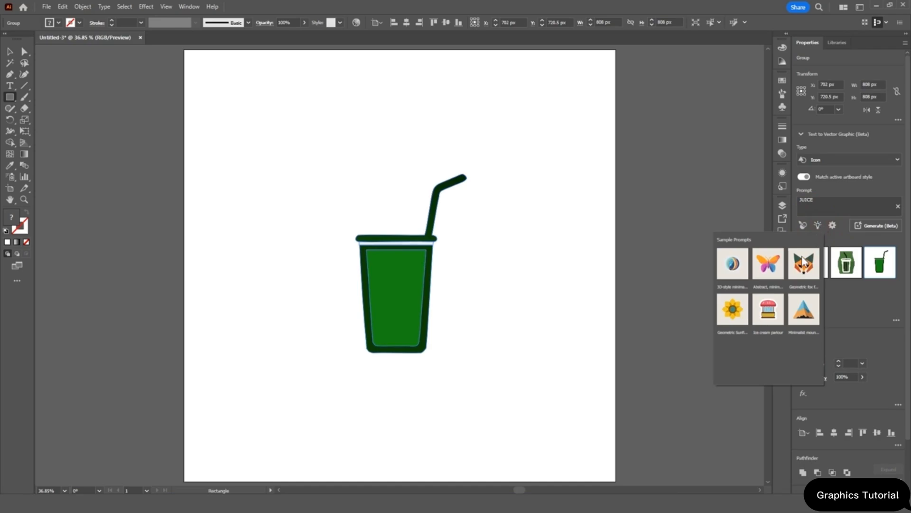
click(769, 270)
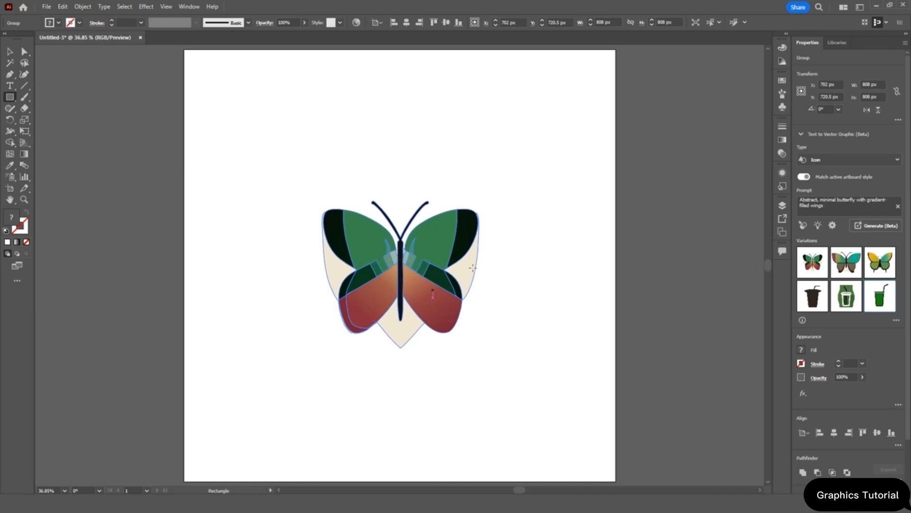
click(845, 267)
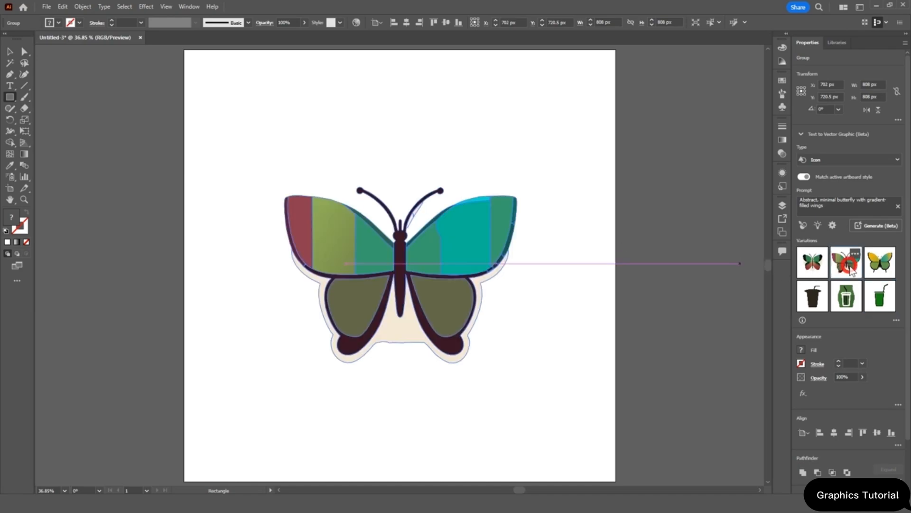
click(879, 262)
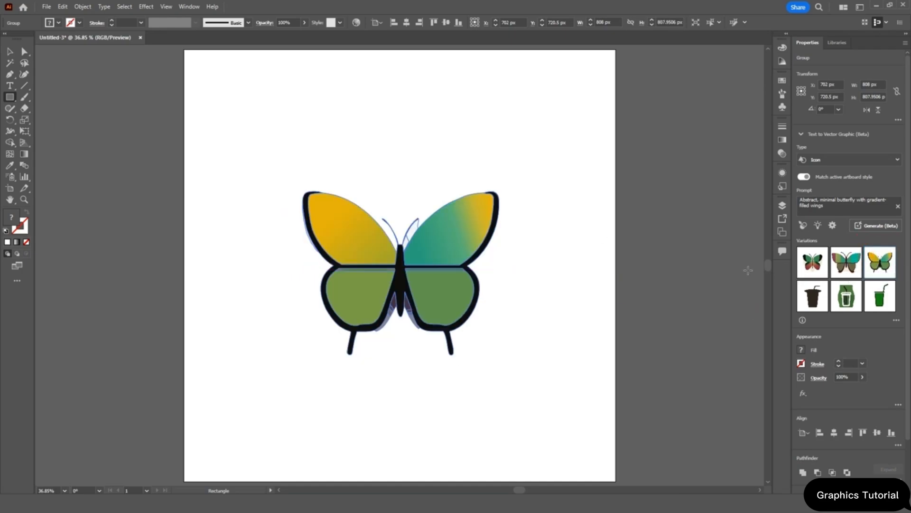
click(832, 209)
drag(818, 207, 799, 200)
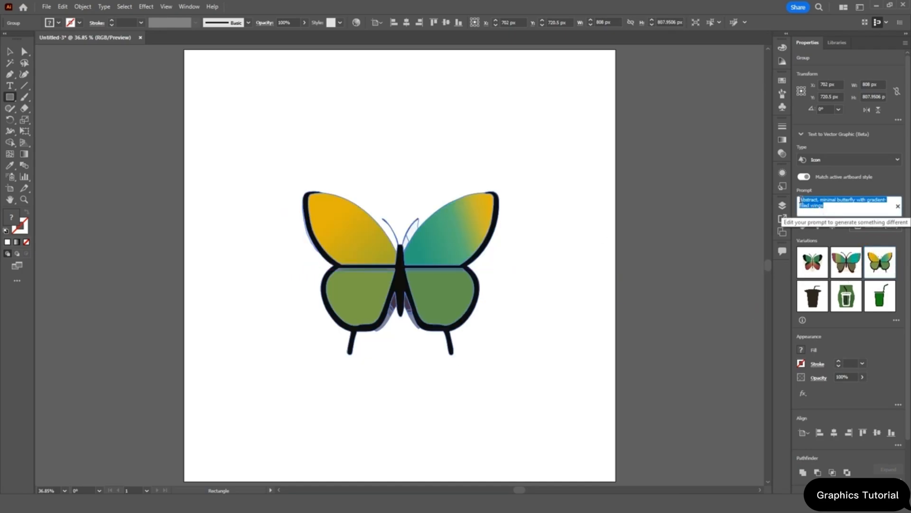
click(849, 207)
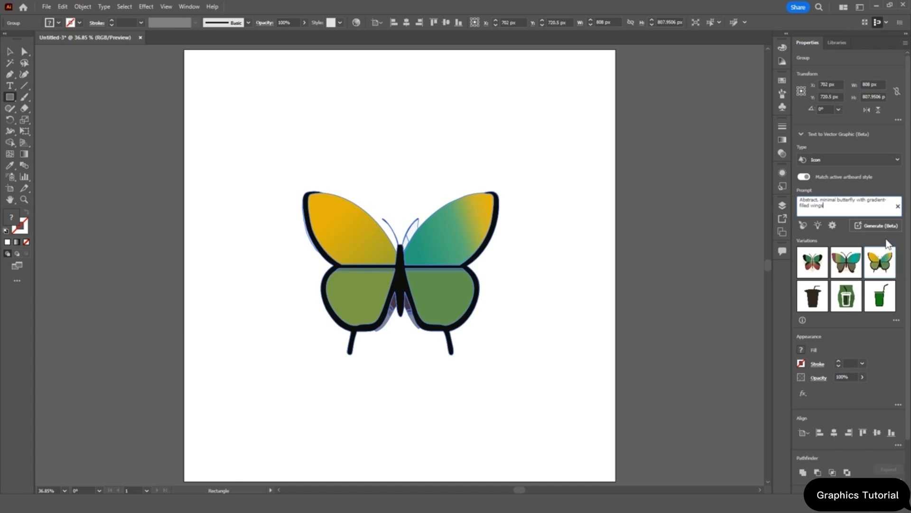
Set the graphic type to Subject and generate from the sample prompt "Black and white line drawing of an eagle in flight, on white background".
click(881, 161)
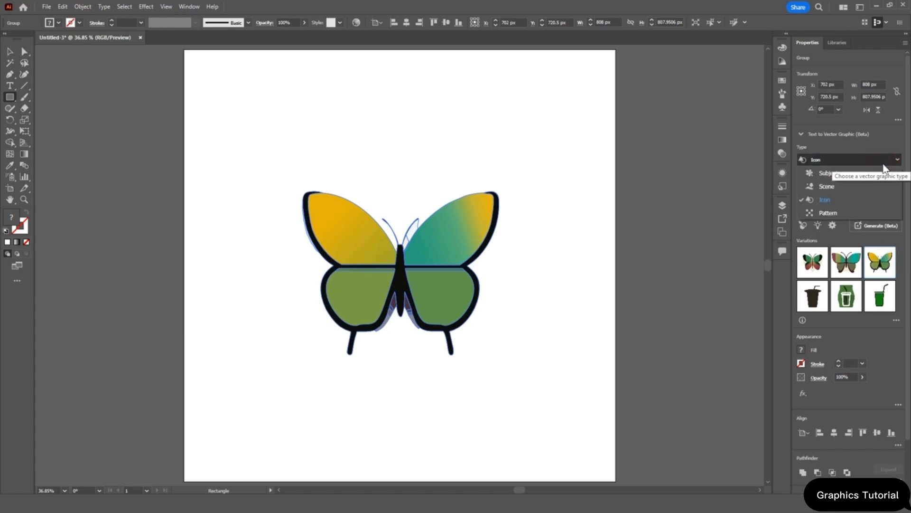
click(870, 174)
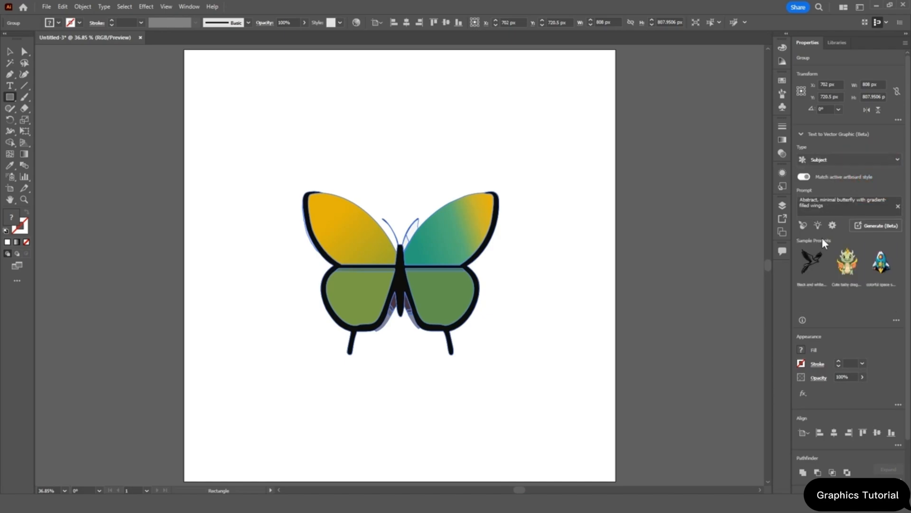
click(810, 260)
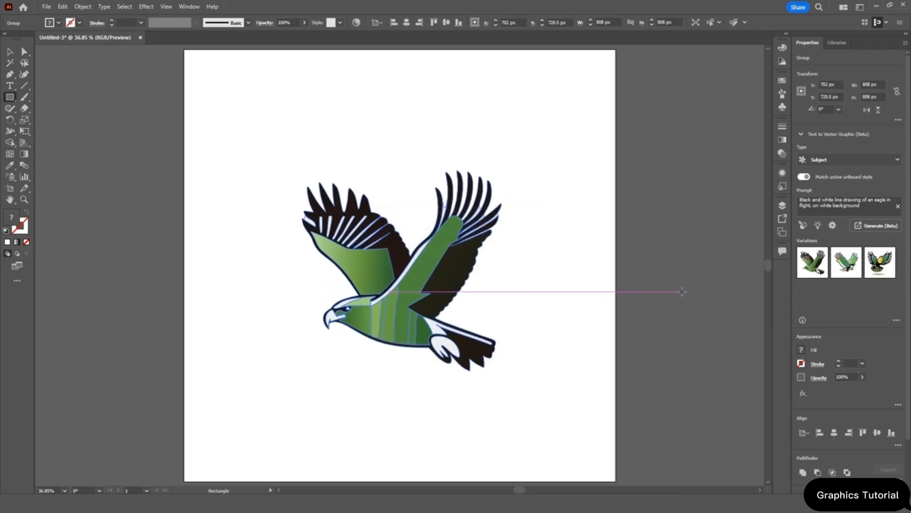
Try the other eagle variations, apply the one with the yellow chest and spread wings, and activate the Selection tool.
click(846, 264)
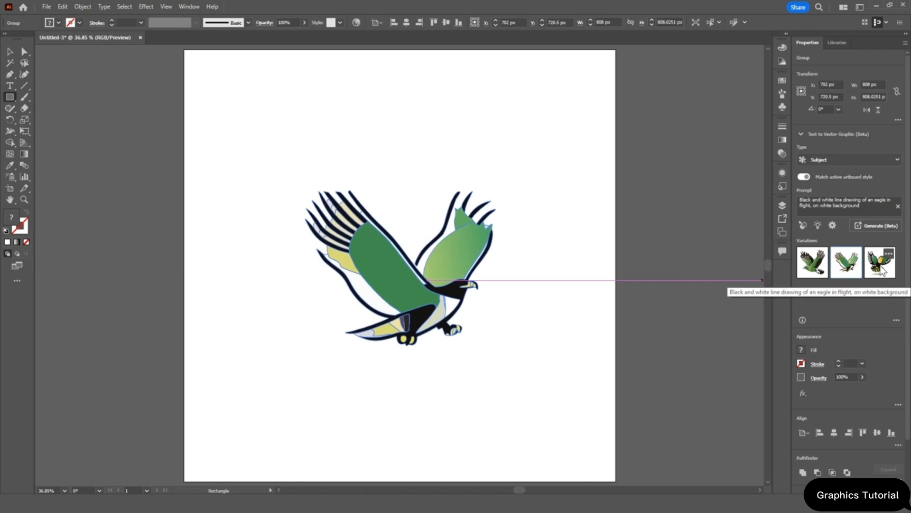
click(878, 266)
click(10, 51)
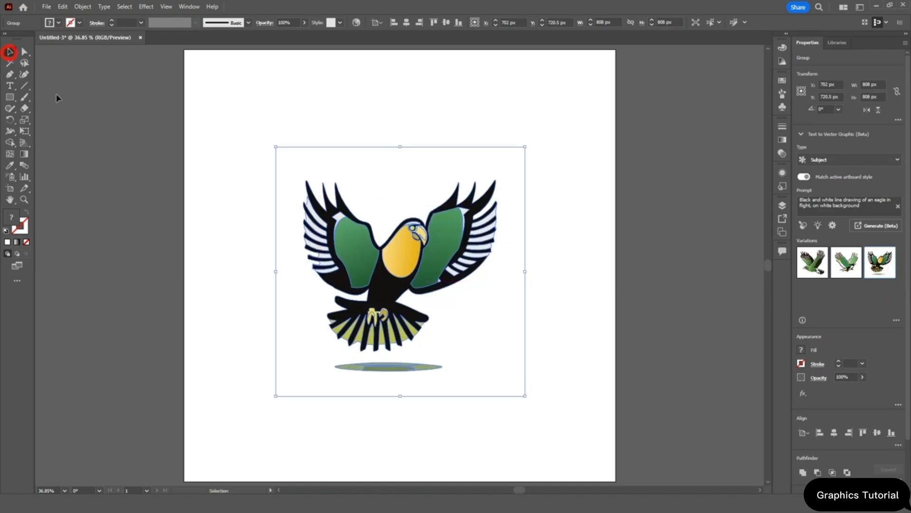
Set the graphic type to Scene and generate from the sample prompt "Winter landscape with trees, mountains, snow, soft pastel colors, poster".
click(615, 331)
click(891, 158)
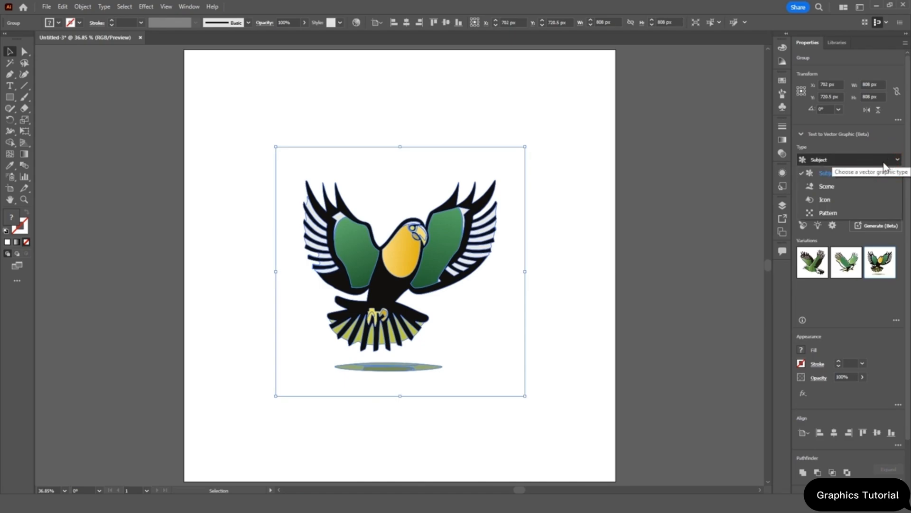
click(870, 185)
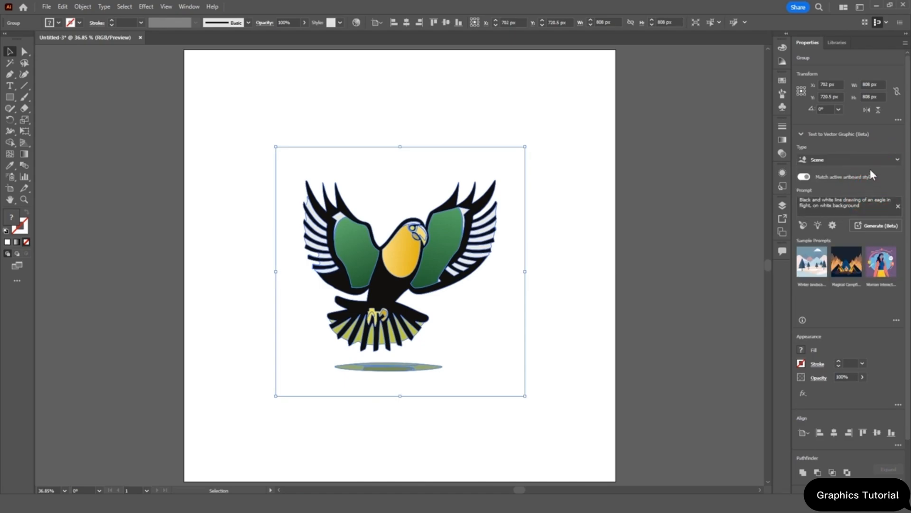
click(821, 268)
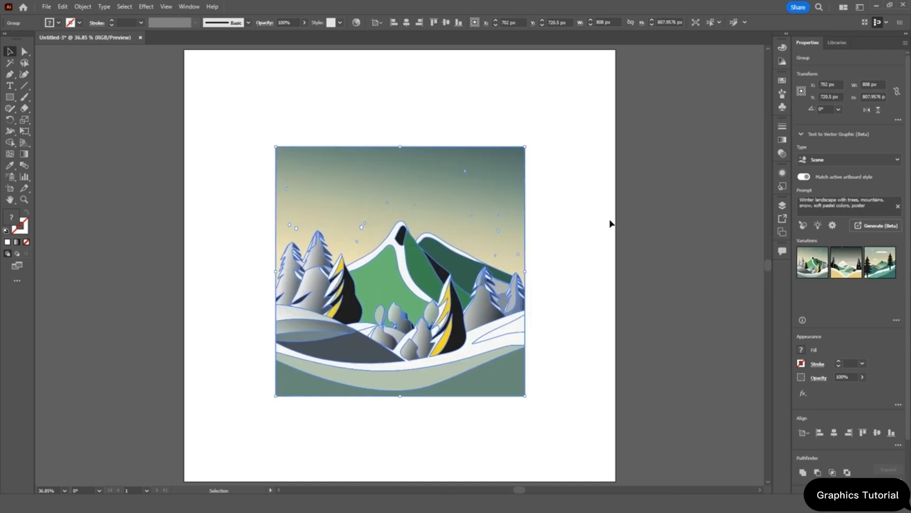
click(644, 206)
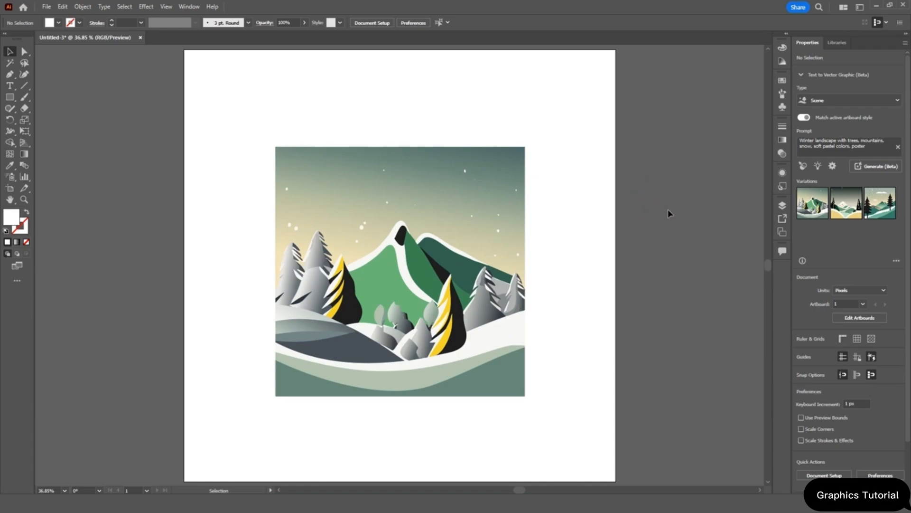
Try the dark-sky winter variation with the yellow foreground, and apply the one with two black pines and white clouds.
mouse_move(844, 211)
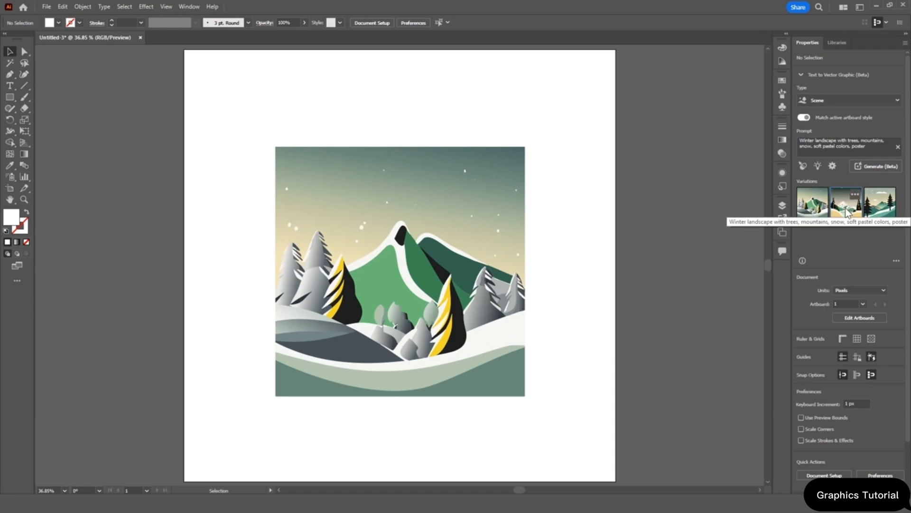
click(424, 217)
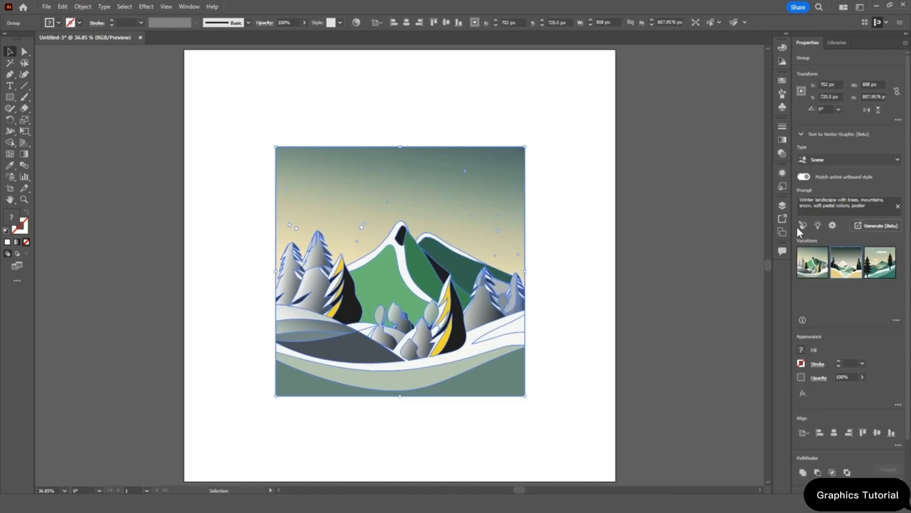
click(836, 258)
click(728, 266)
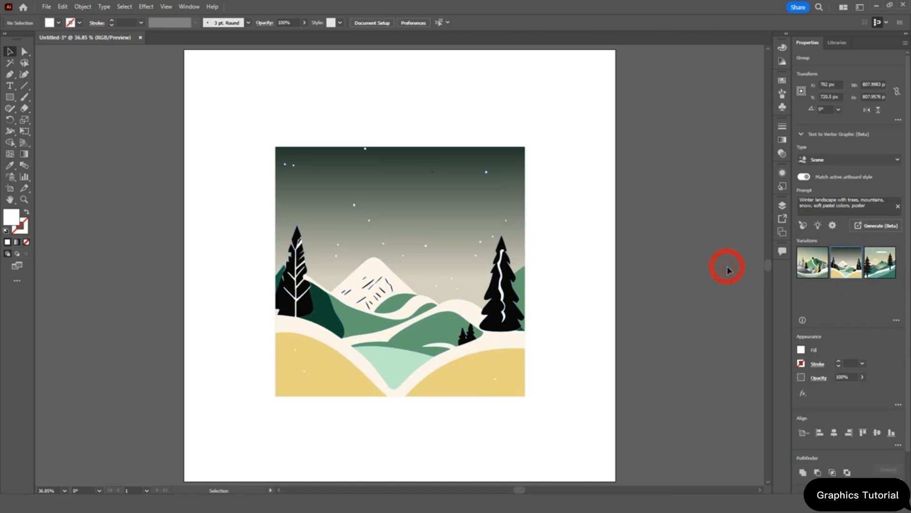
drag(573, 158, 287, 396)
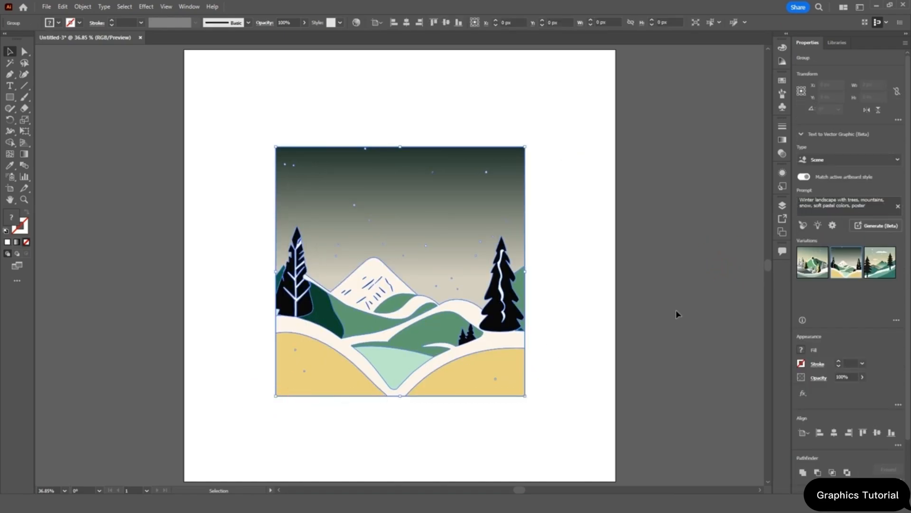
click(880, 269)
click(681, 267)
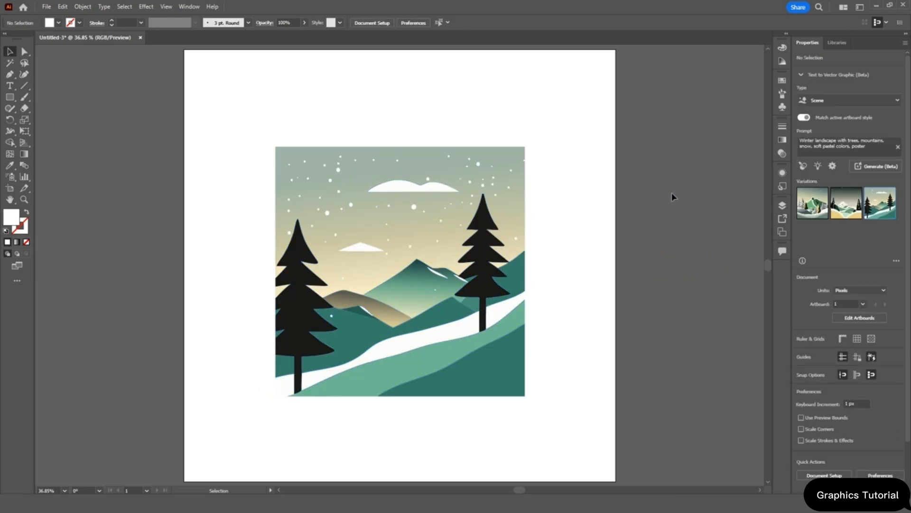
click(479, 234)
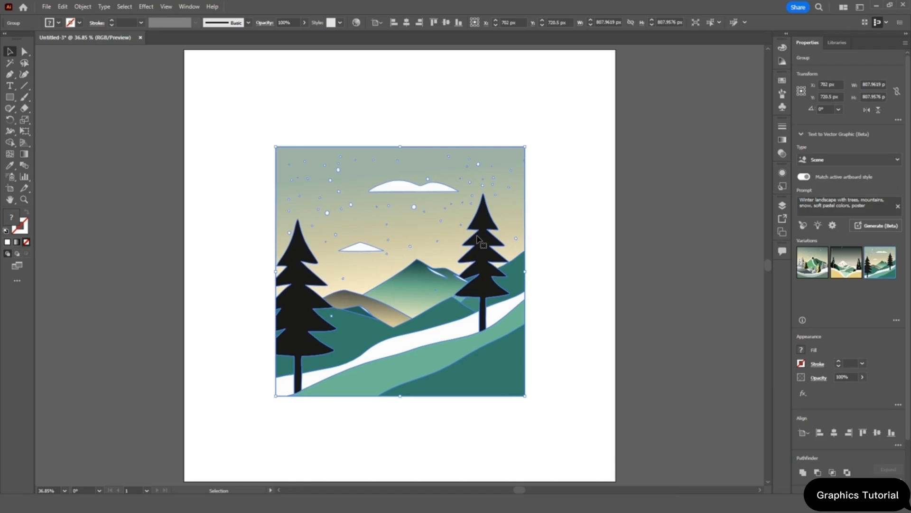
click(701, 198)
Generate a scene for the selected artwork from the prompt "summer beach, palm trees, surf, hotels, soft pastel color, gradients".
drag(573, 155, 223, 425)
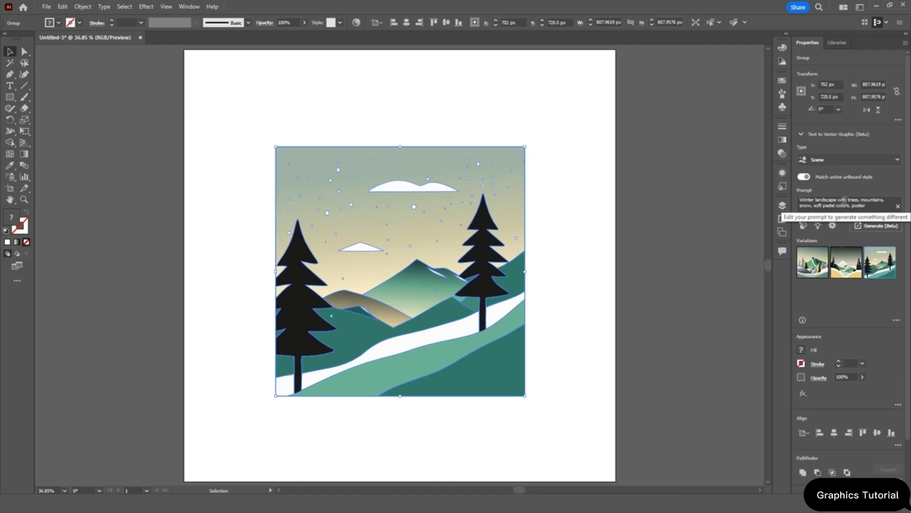
drag(867, 206, 787, 201)
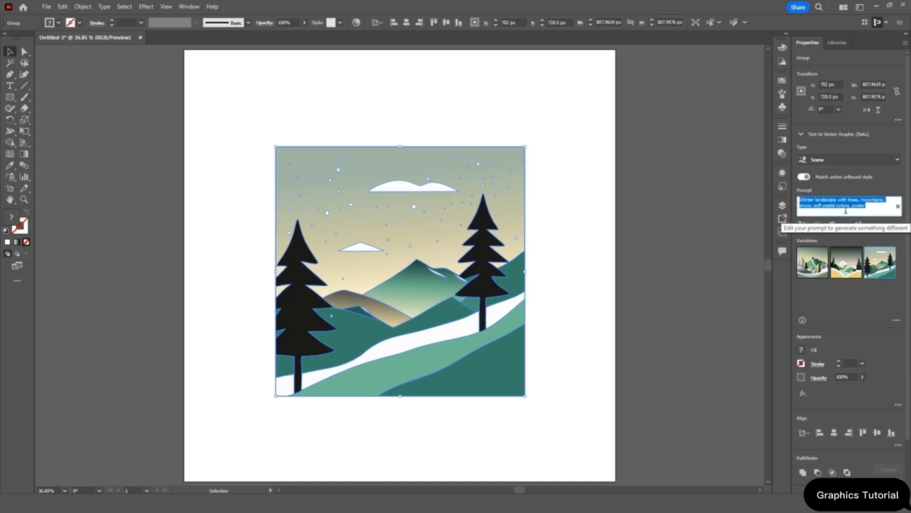
text(summer)
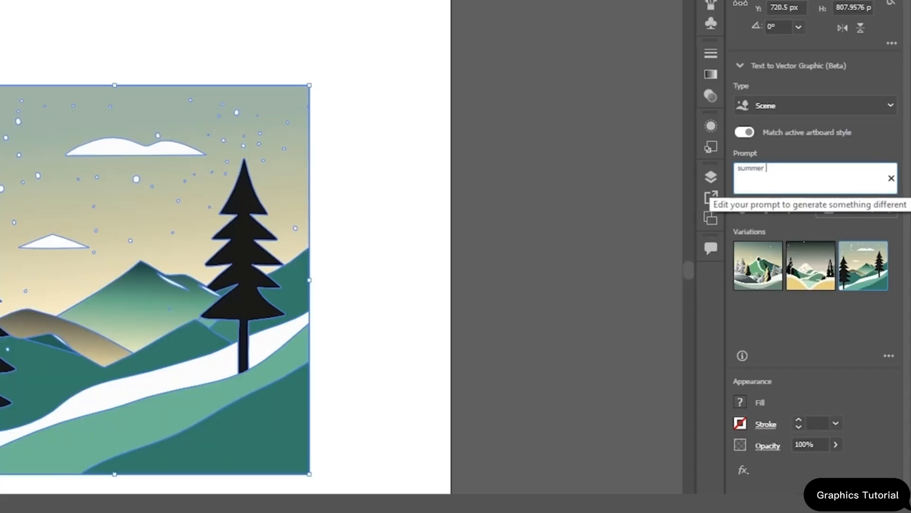
text( beach, palm)
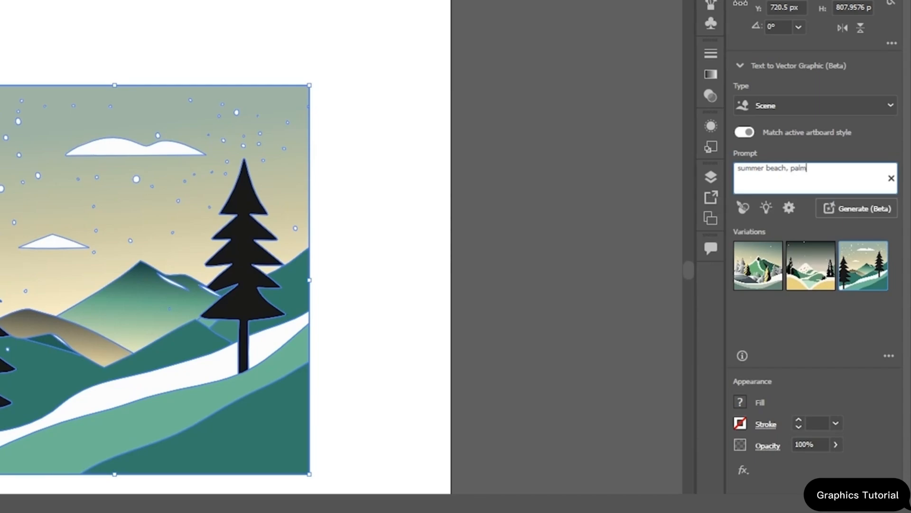
text( trees, surf, hotels)
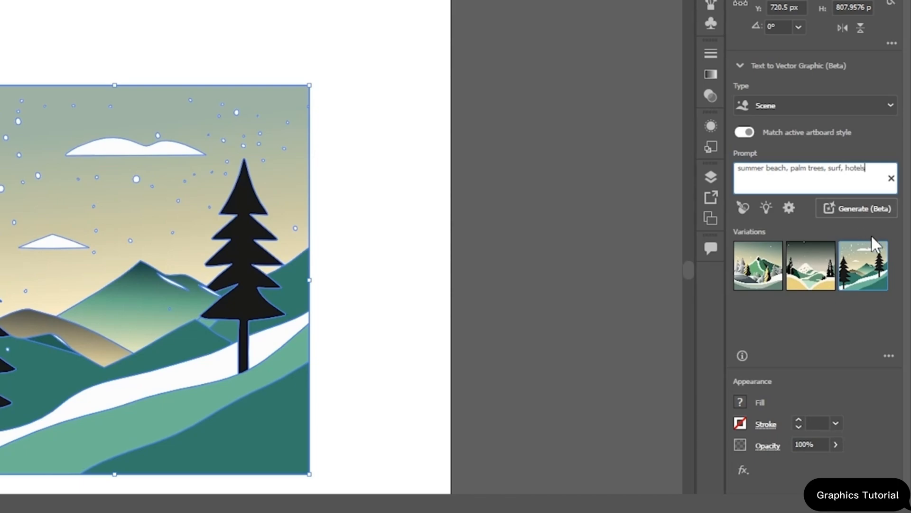
text(, soft pastel color, gradients)
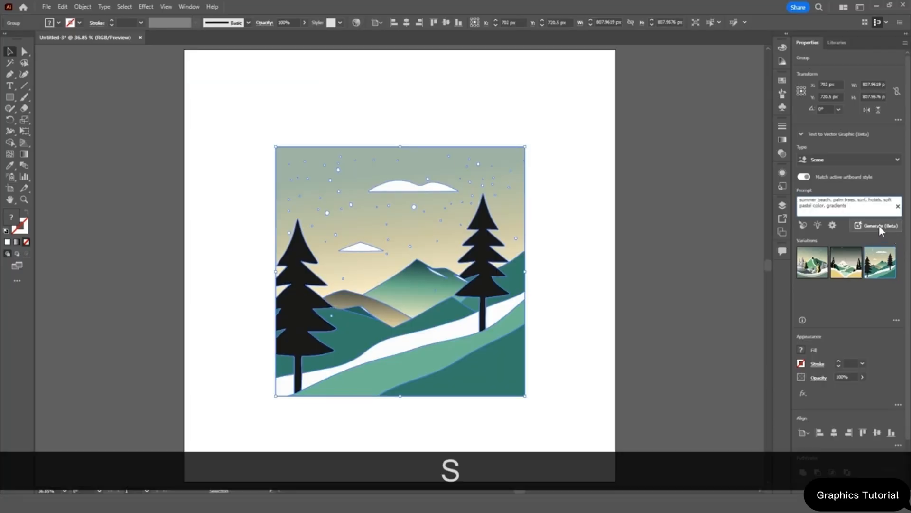
click(880, 227)
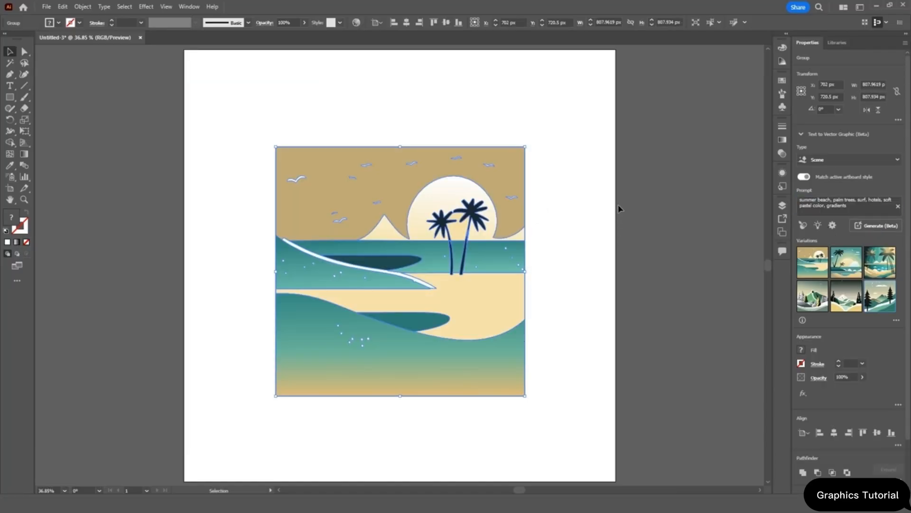
click(634, 199)
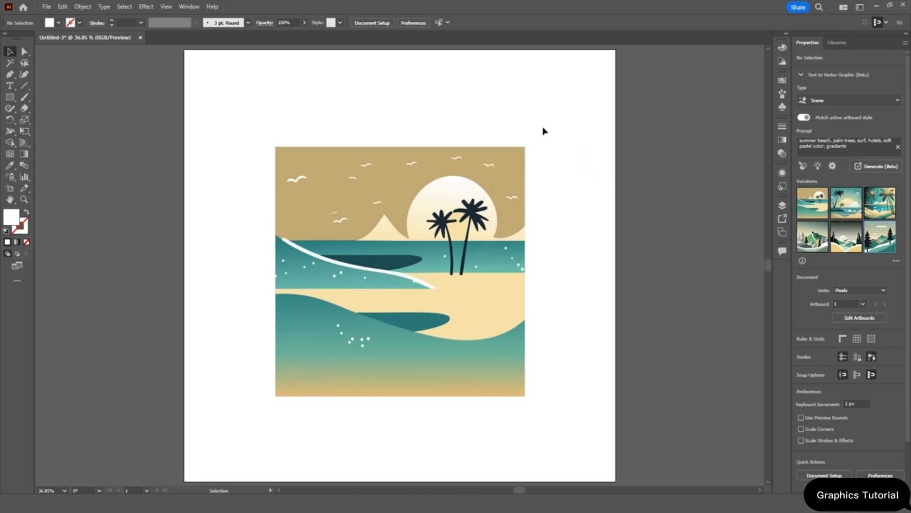
Try the beach variation with the rising sun, and apply the one with large gold-and-dark palm trees around the bay.
drag(568, 140, 233, 421)
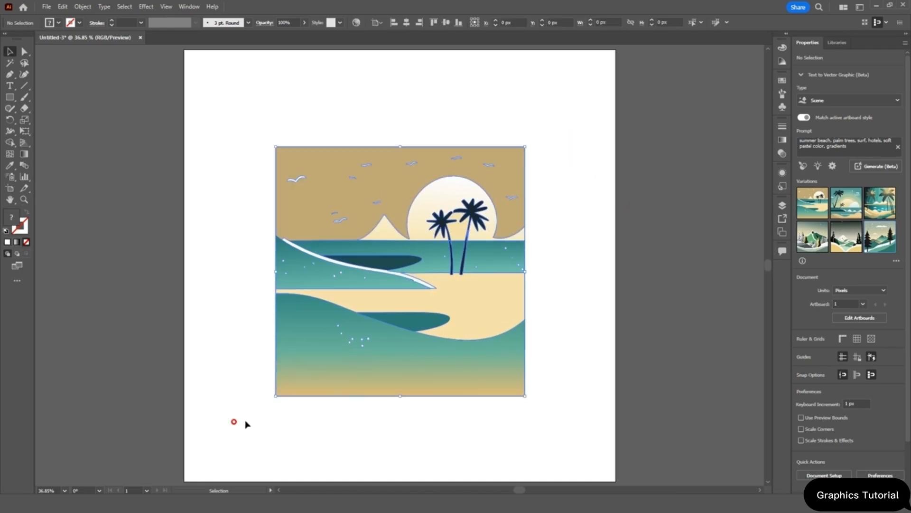
click(850, 263)
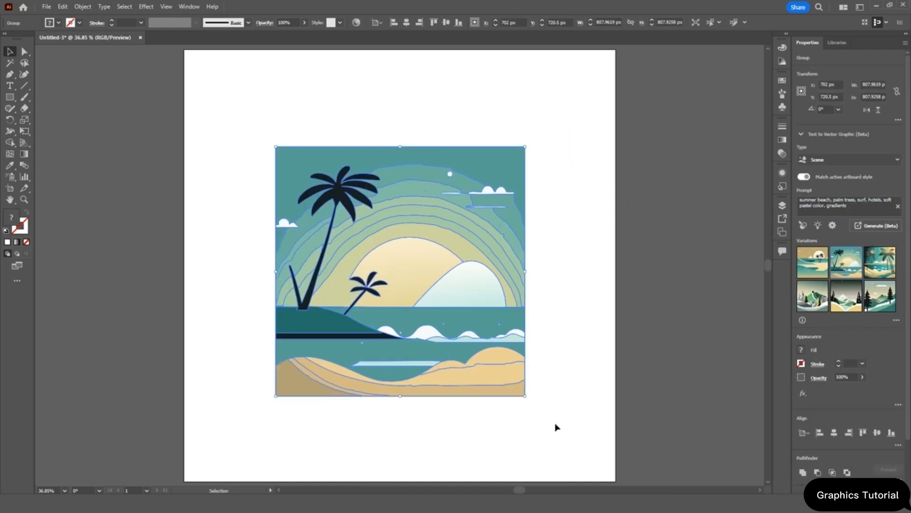
click(588, 368)
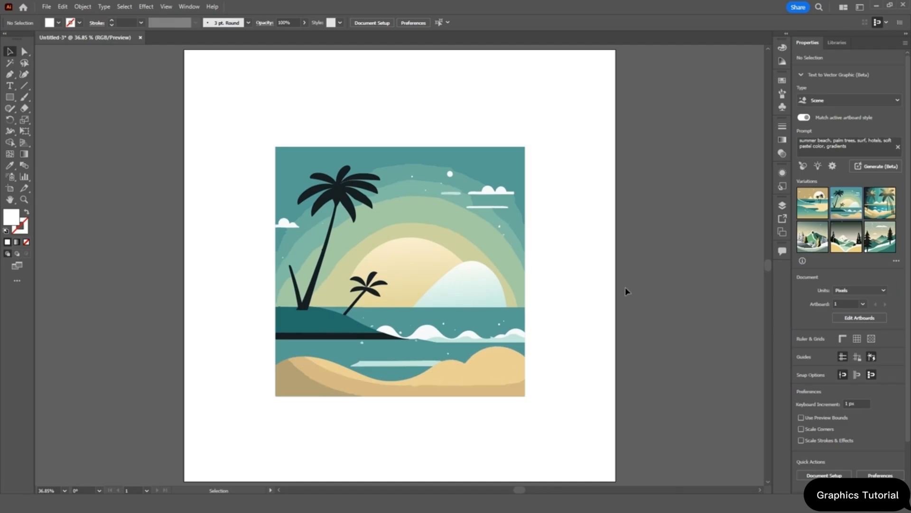
drag(565, 142, 254, 415)
click(889, 274)
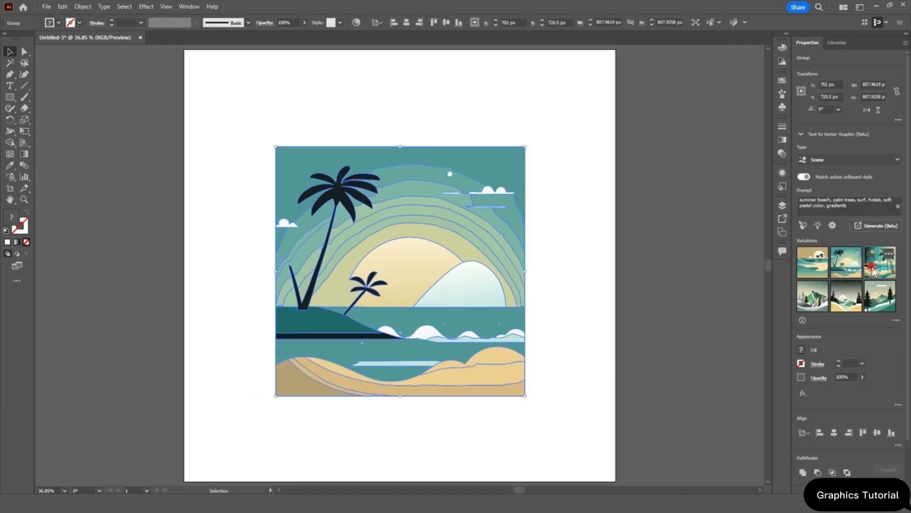
click(728, 233)
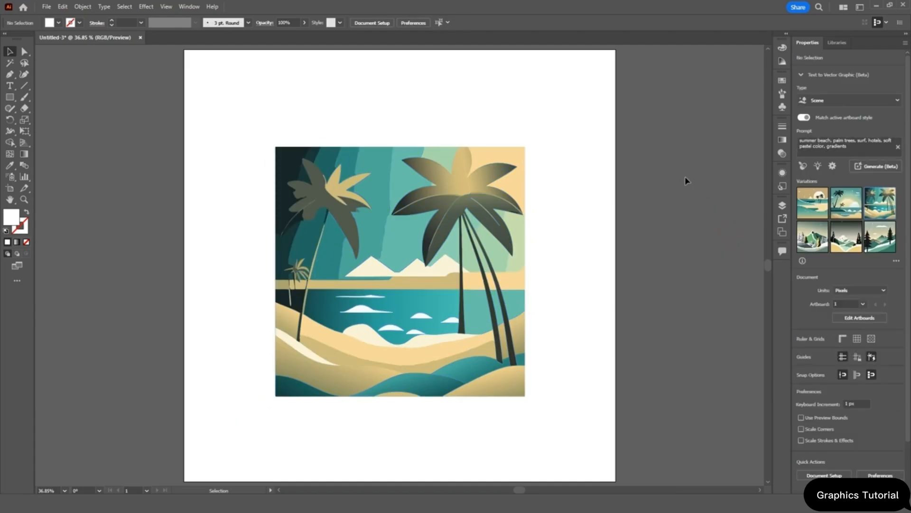
key(ctrl+plus)
Set the graphic type to Pattern for the beach artwork and generate from the sample prompt "Organic hand drawn fruits".
drag(634, 112, 160, 463)
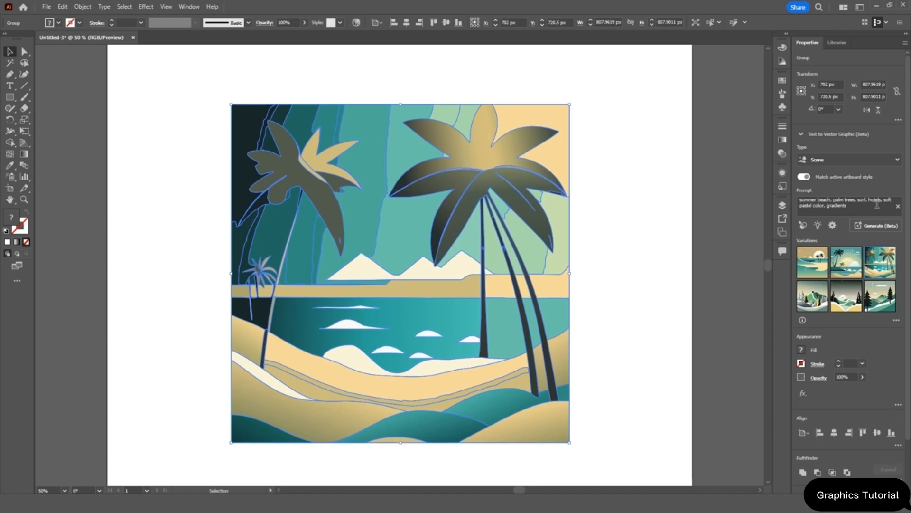
click(888, 159)
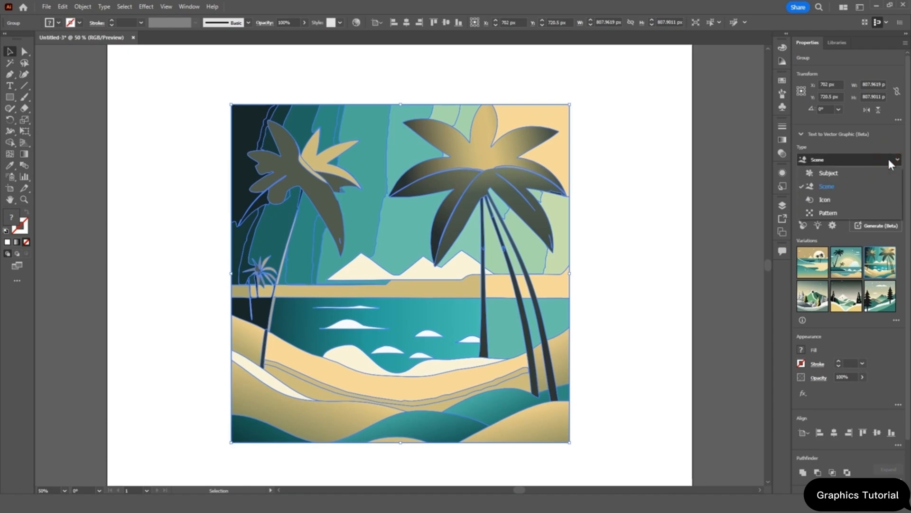
click(851, 214)
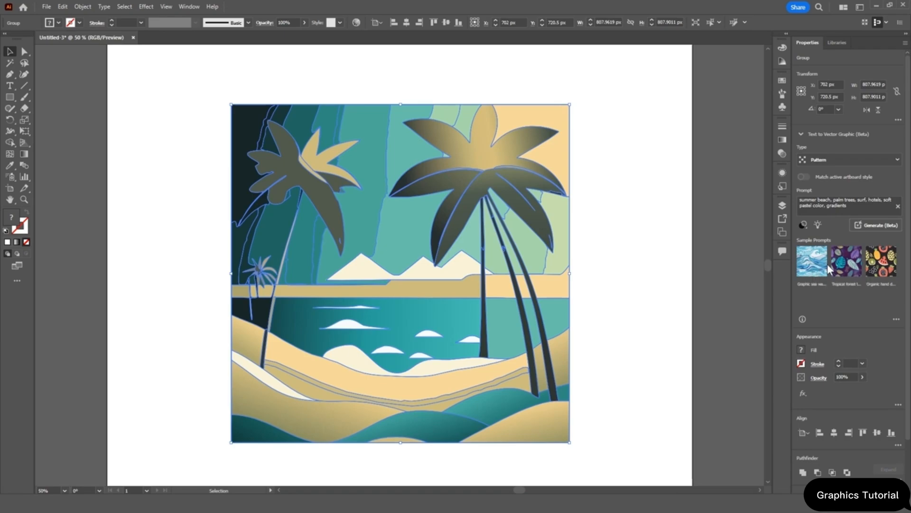
click(876, 262)
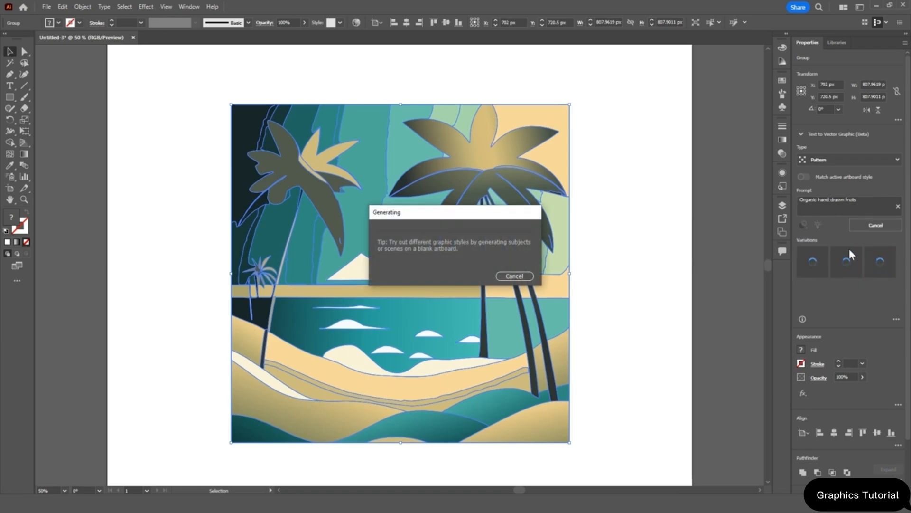
drag(481, 211, 680, 116)
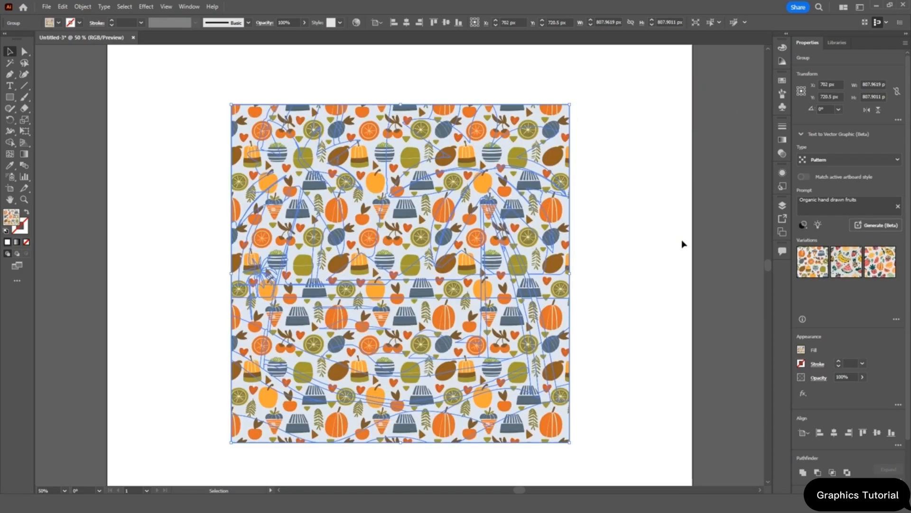
click(658, 237)
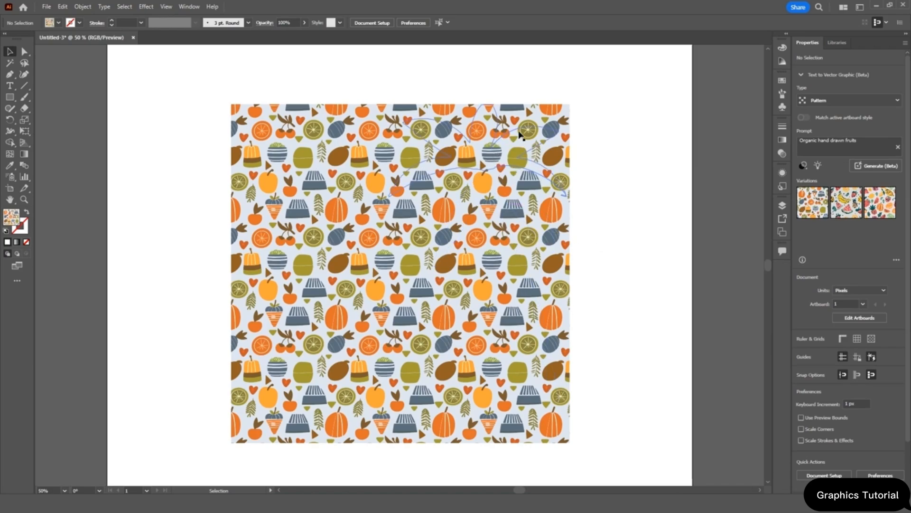
Apply the fruit pattern variation with bananas, watermelon slices and strawberries to the artwork.
click(561, 430)
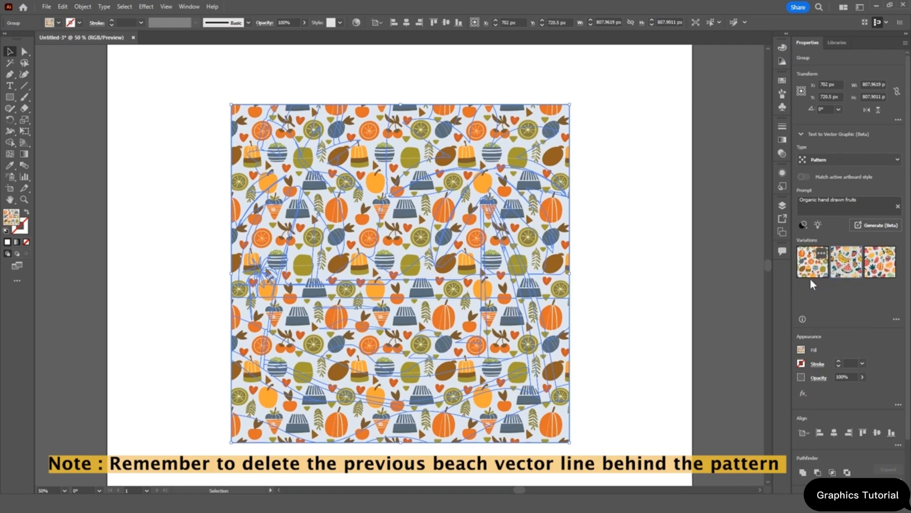
click(846, 262)
click(653, 310)
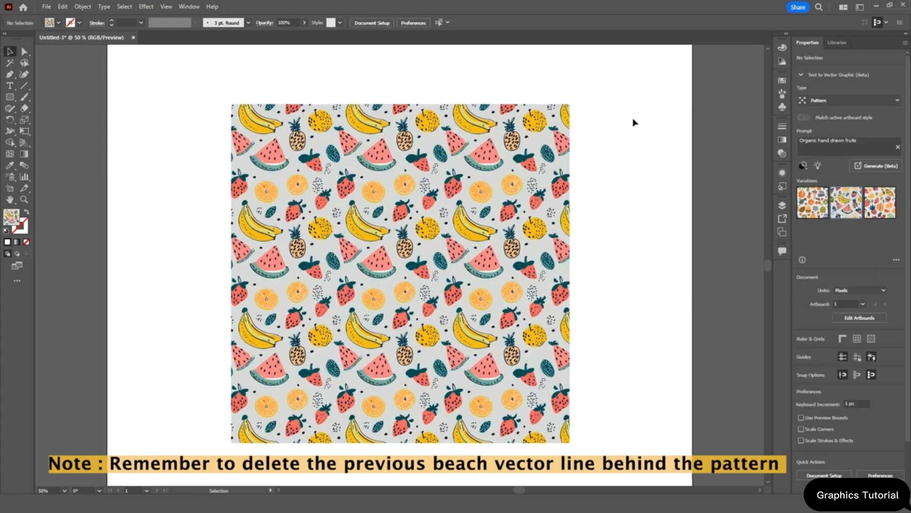
Generate a new pattern for the selected artwork from the prompt "summer, umbrella, palm tree, flowers".
drag(639, 85, 157, 477)
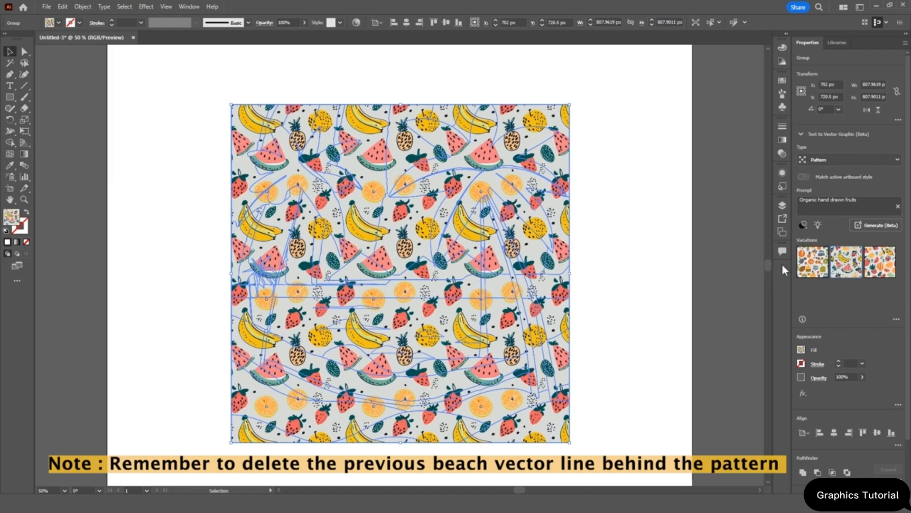
click(840, 200)
key(ctrl+a)
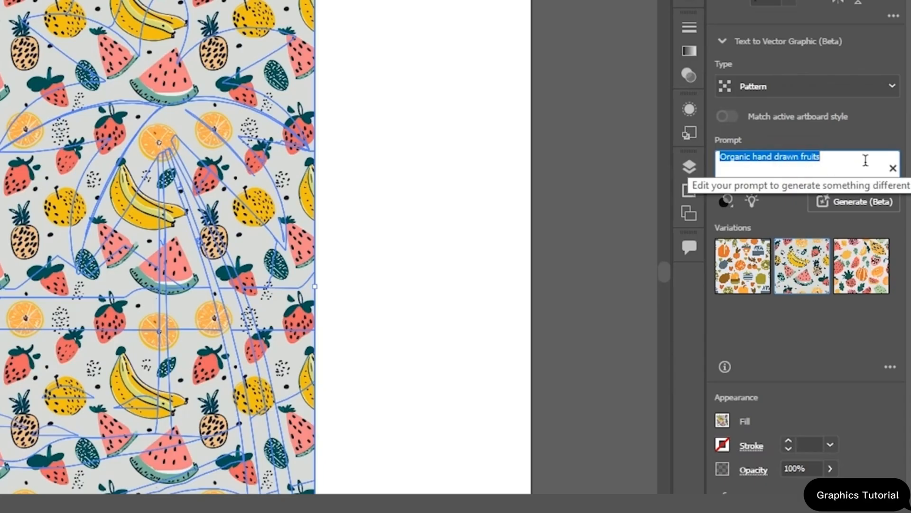
text(summer, umb)
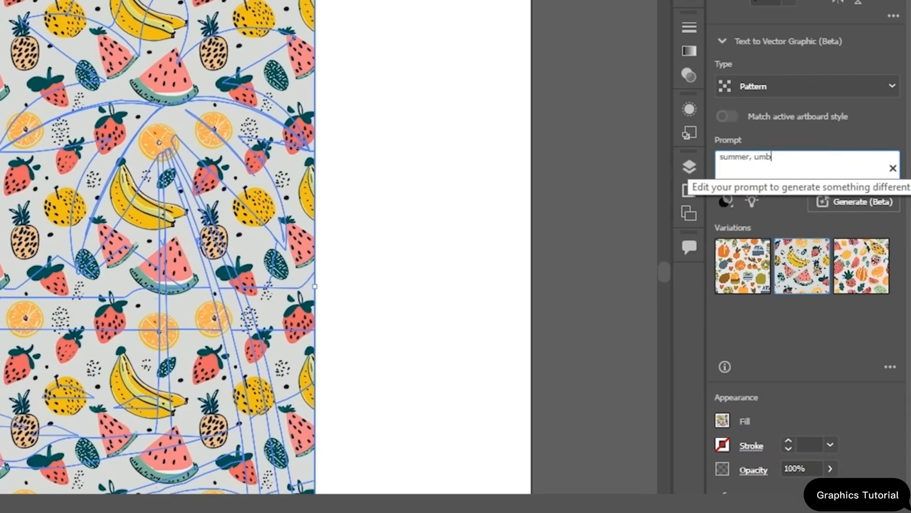
text(rella, palm tree)
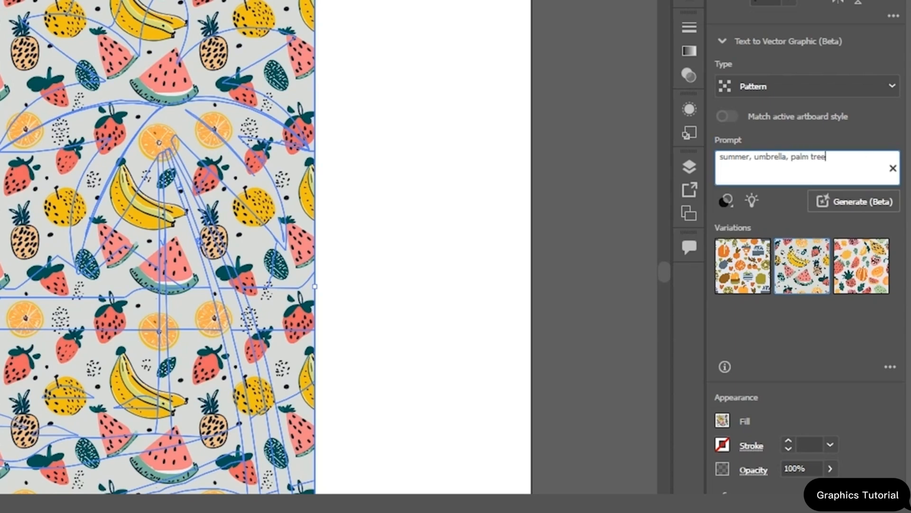
text(, flowers)
click(857, 202)
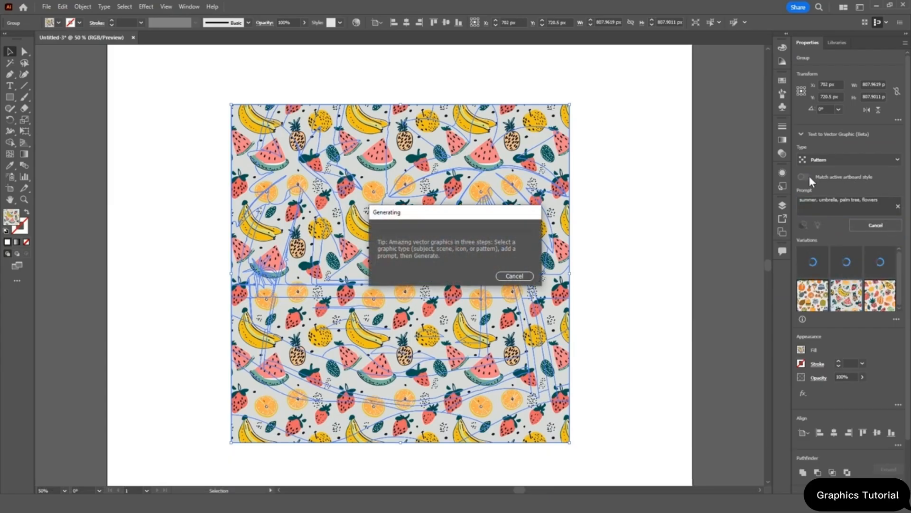
click(661, 208)
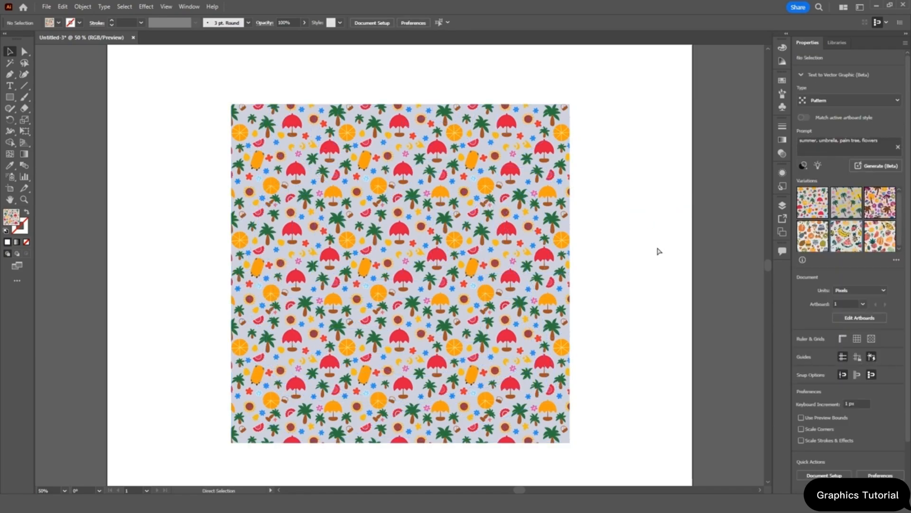
key(ctrl+equal)
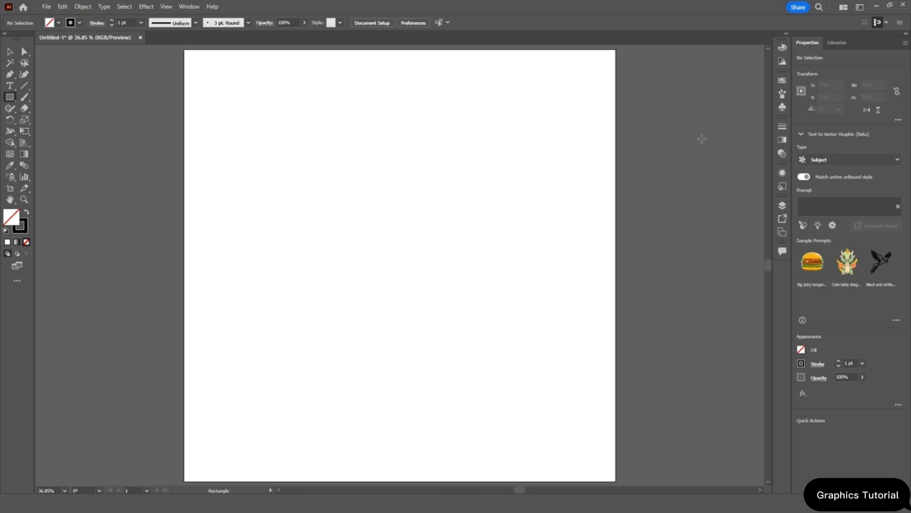
Draw a square about 1257 px wide that nearly fills the blank artboard.
click(6, 99)
click(44, 99)
drag(205, 70, 536, 456)
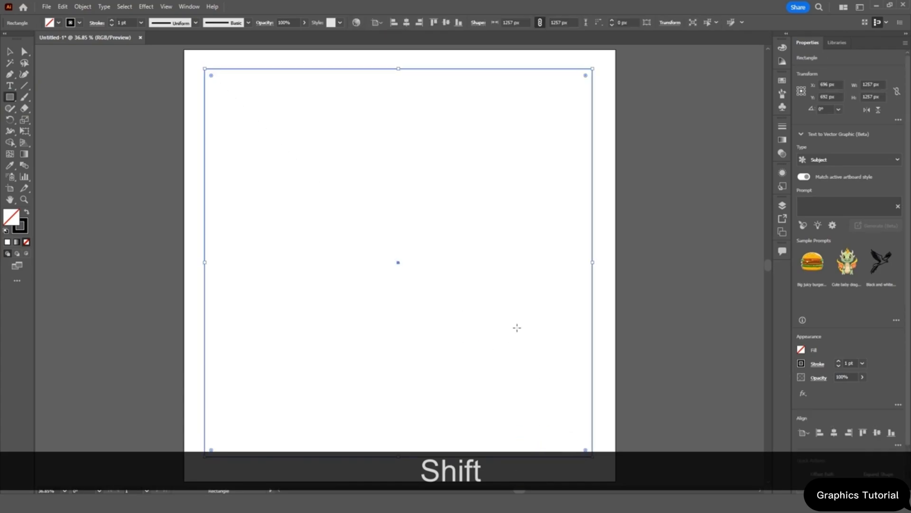
Set the graphic type to Subject for the square and generate from the prompt "geometry bricks".
click(828, 161)
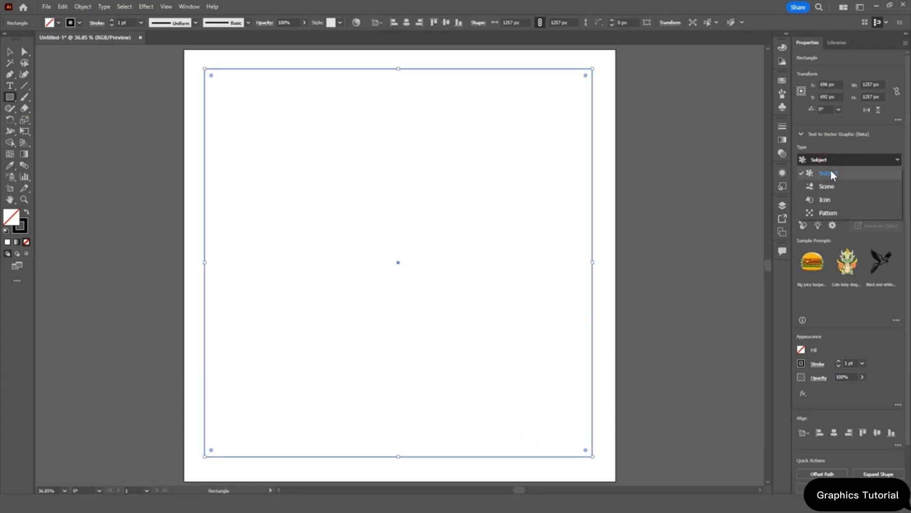
click(833, 176)
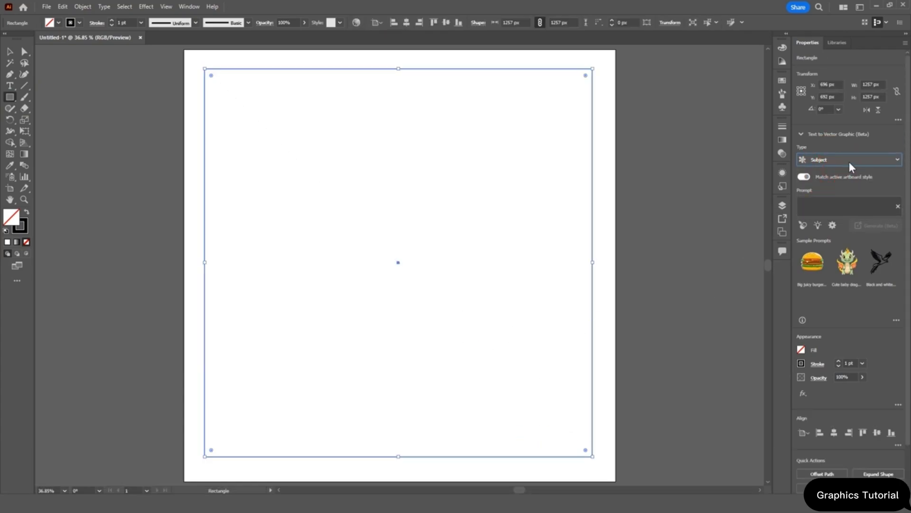
click(842, 203)
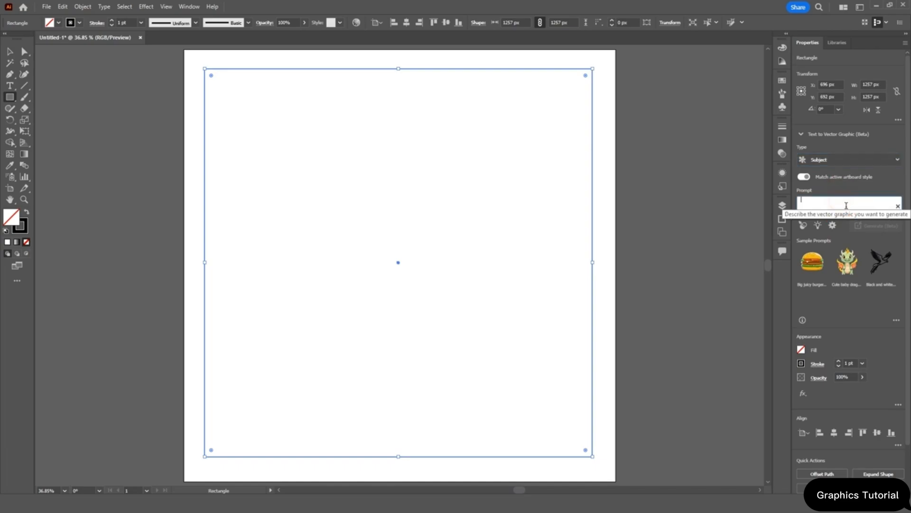
key(BackSpace)
text(g)
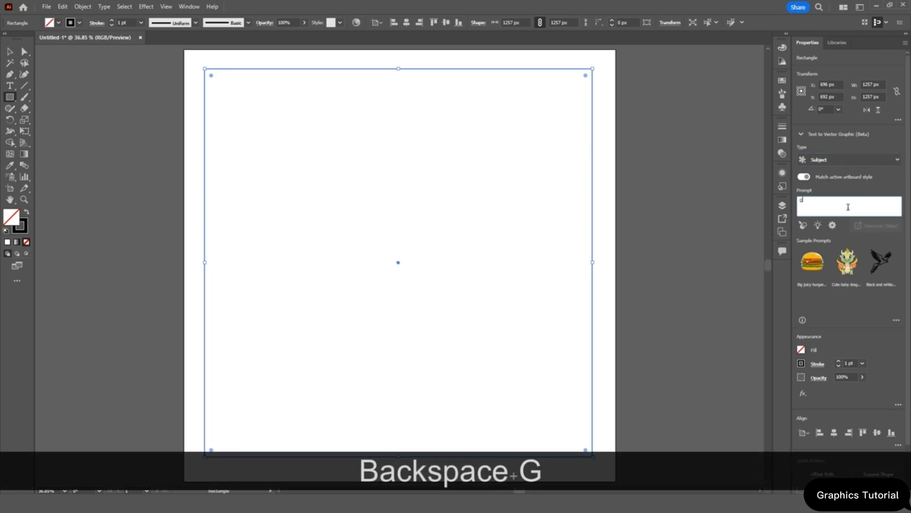
text(eometr)
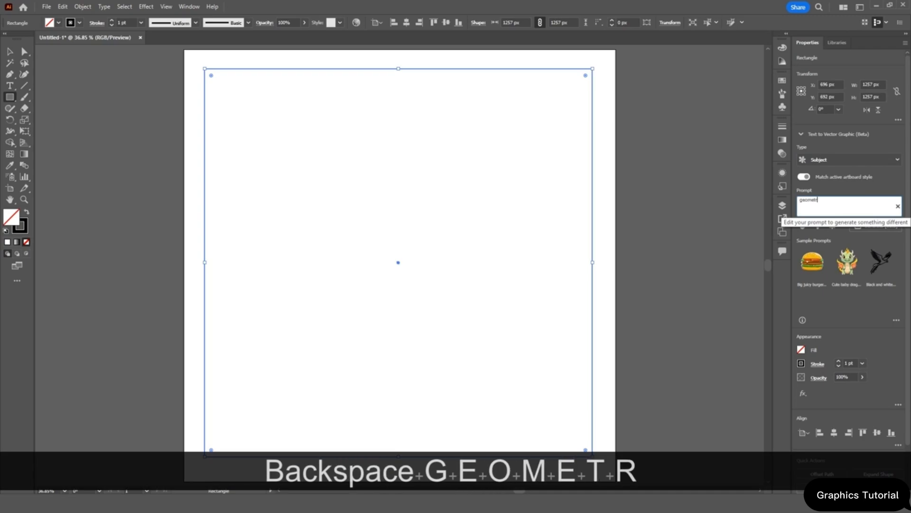
text(y bricks)
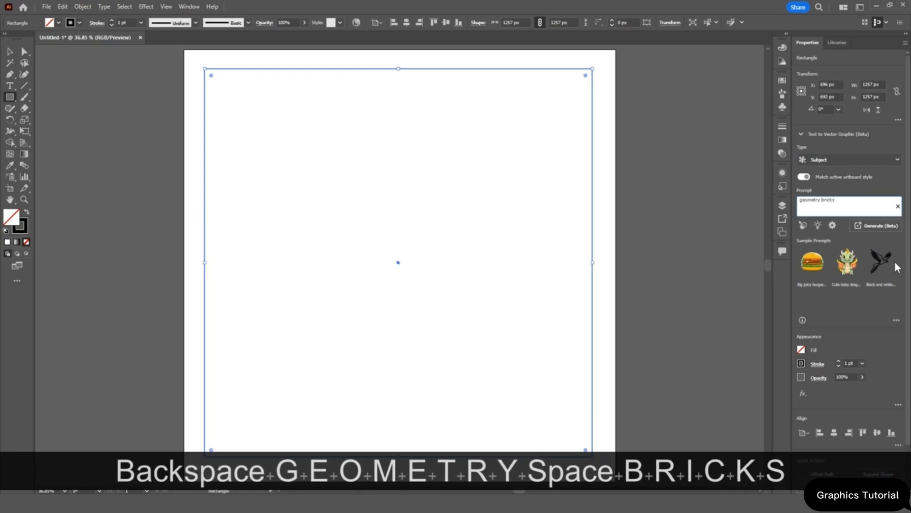
click(887, 226)
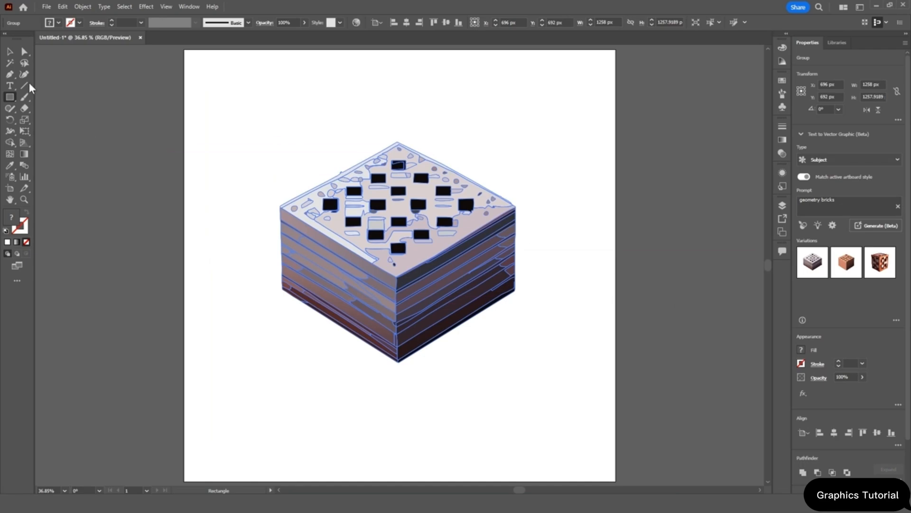
click(9, 51)
click(141, 143)
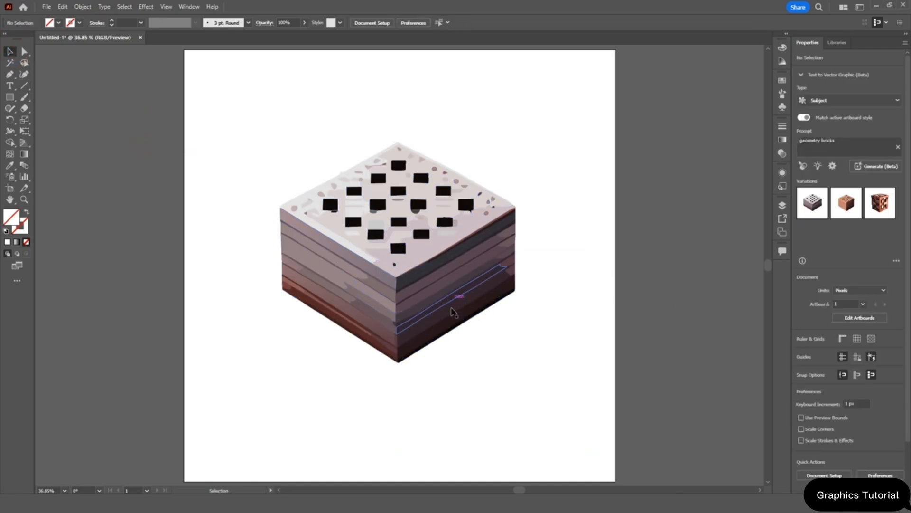
Try the variation with the solid terracotta cube, and apply the orange open-frame cube with protruding blocks.
click(500, 283)
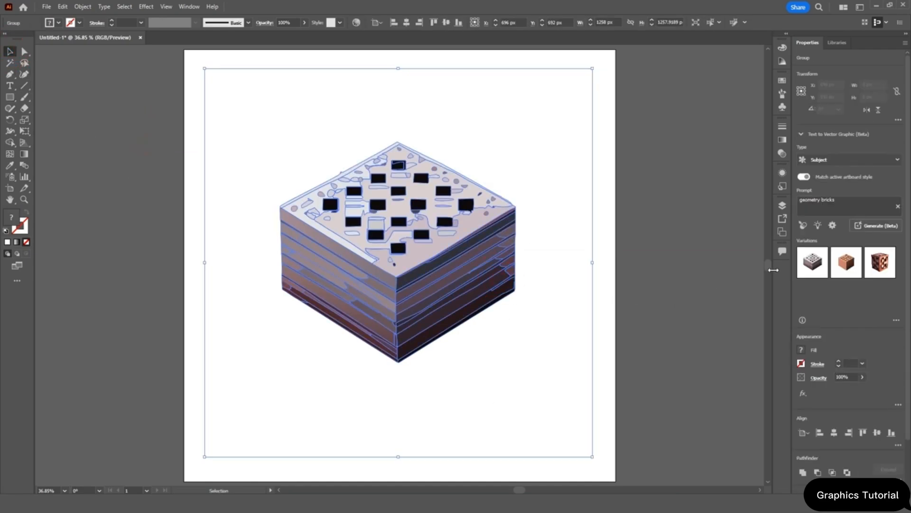
click(842, 266)
click(522, 305)
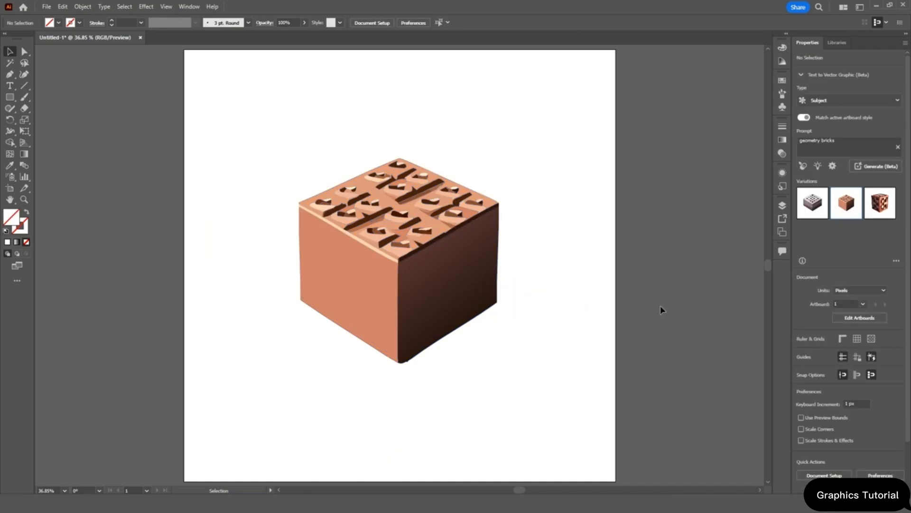
click(464, 281)
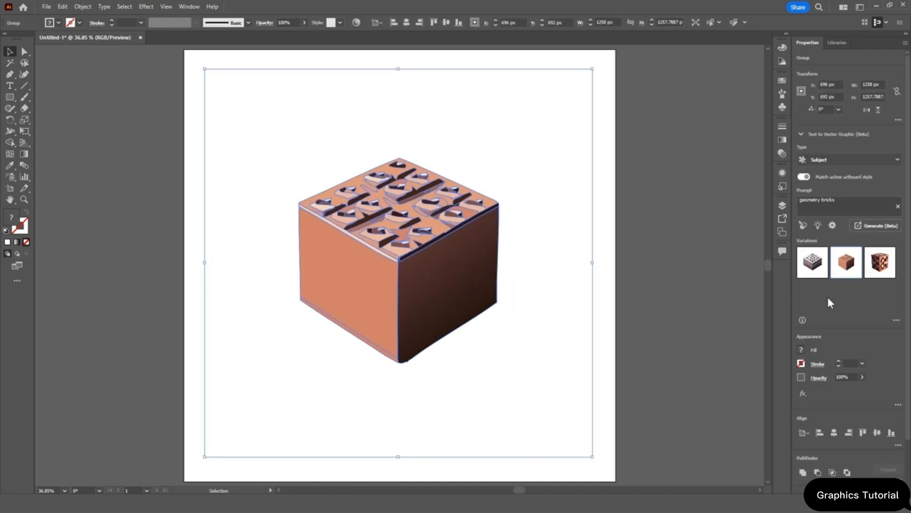
click(879, 279)
click(673, 287)
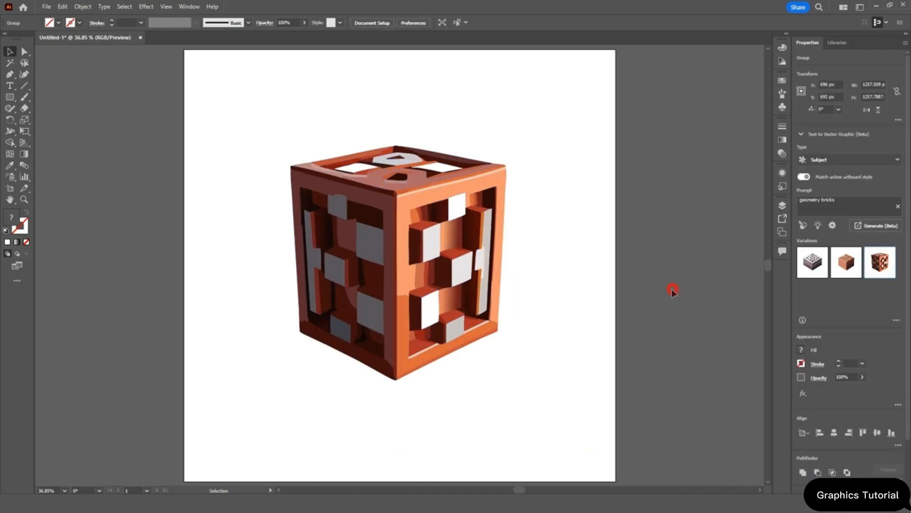
Move the orange-and-blue geometric pattern image close beside the artboard.
key(ctrl+minus)
key(ctrl+minus)
key(ctrl+minus)
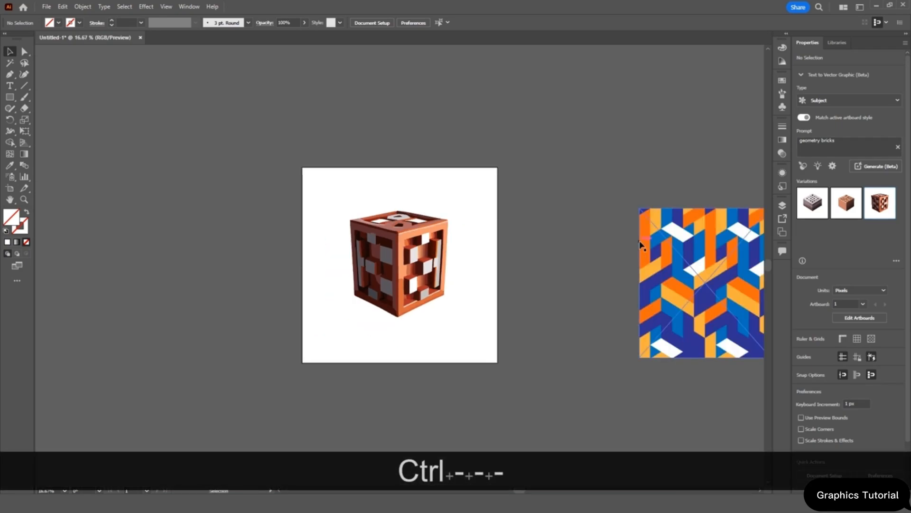
drag(712, 235, 579, 233)
click(561, 171)
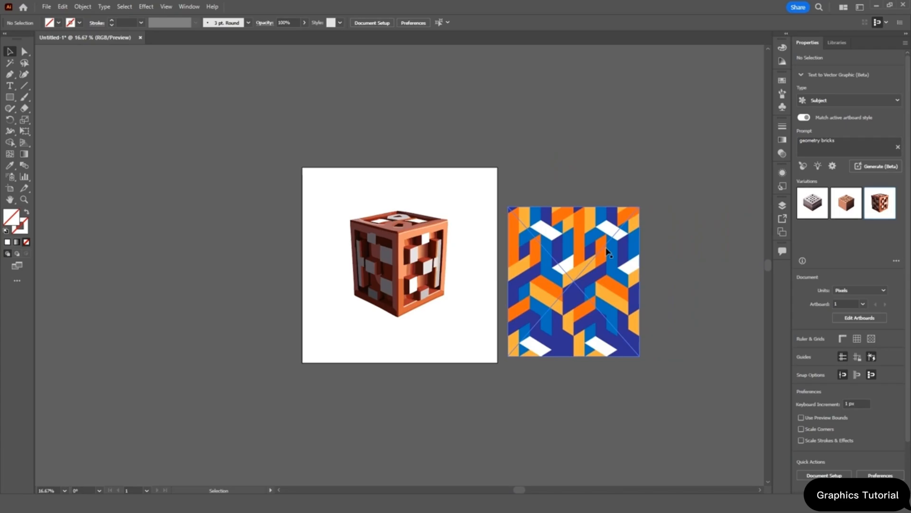
key(ctrl+equal)
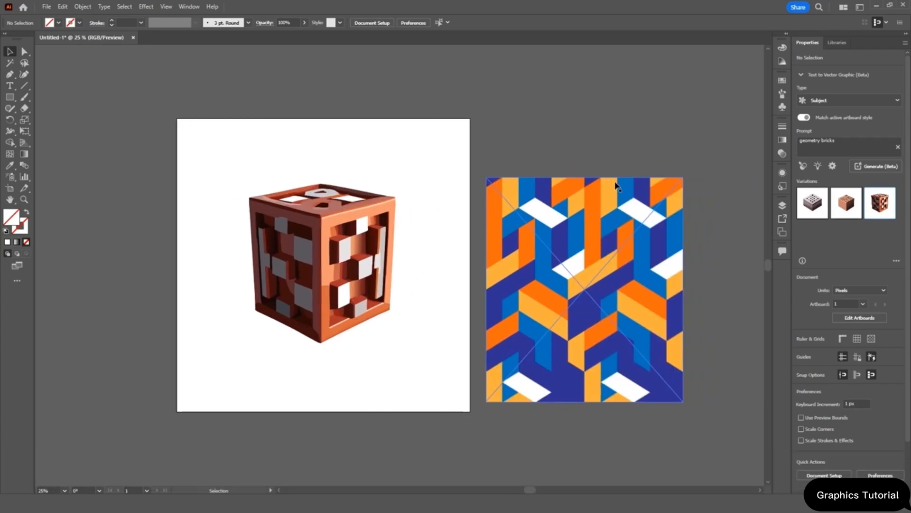
Use the geometric pattern image as the style picker reference and regenerate the selected cube from the "geometry bricks" prompt.
click(803, 166)
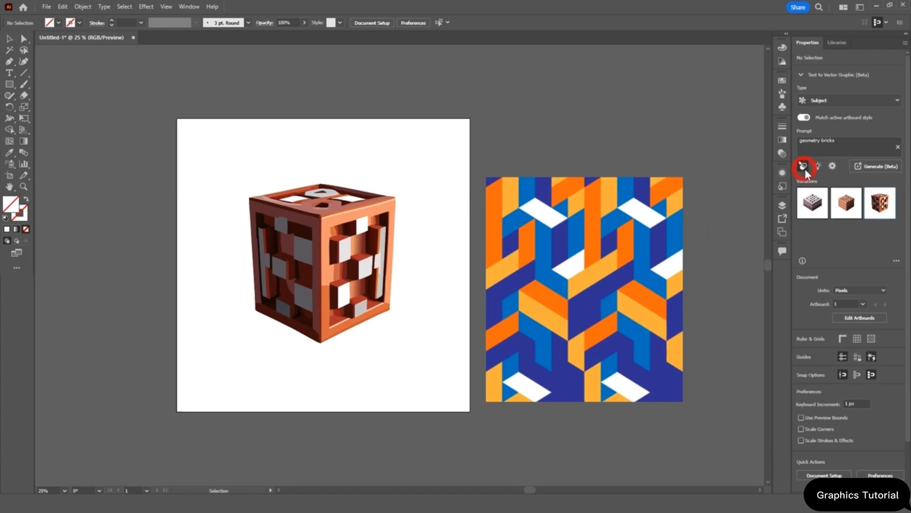
click(658, 196)
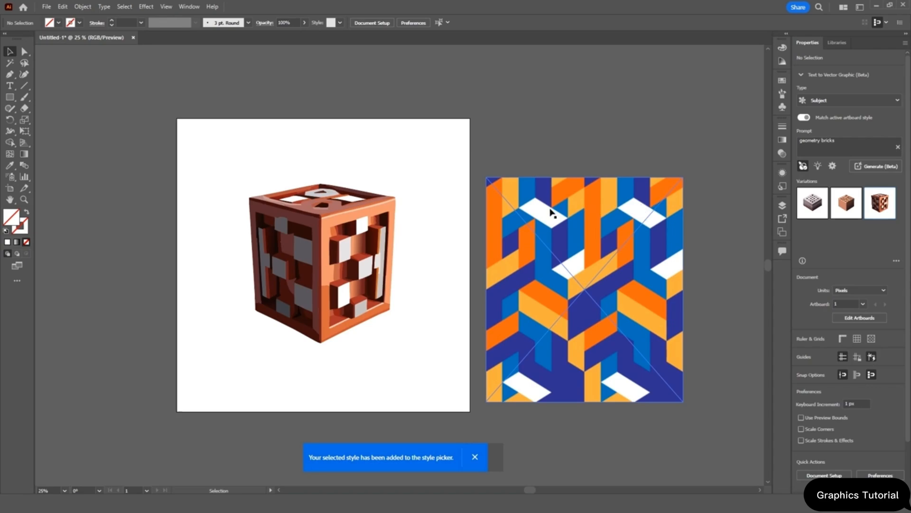
click(348, 219)
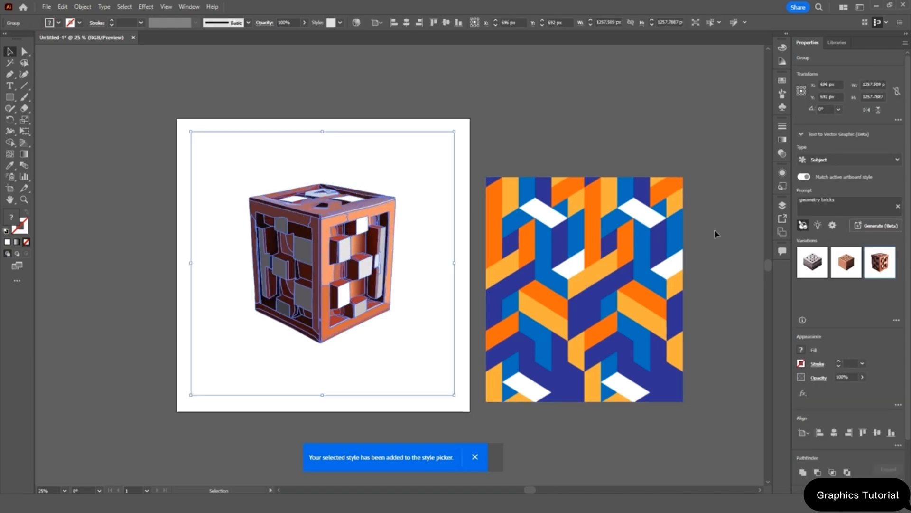
click(872, 231)
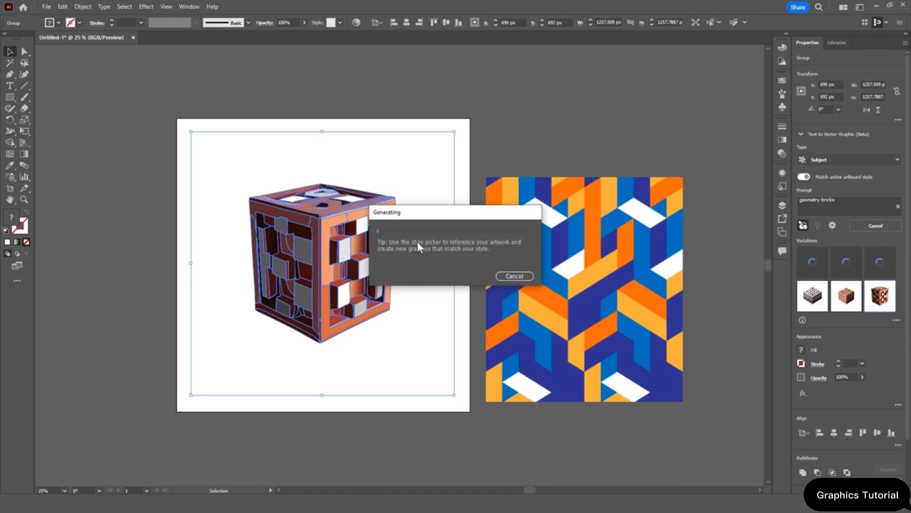
click(539, 150)
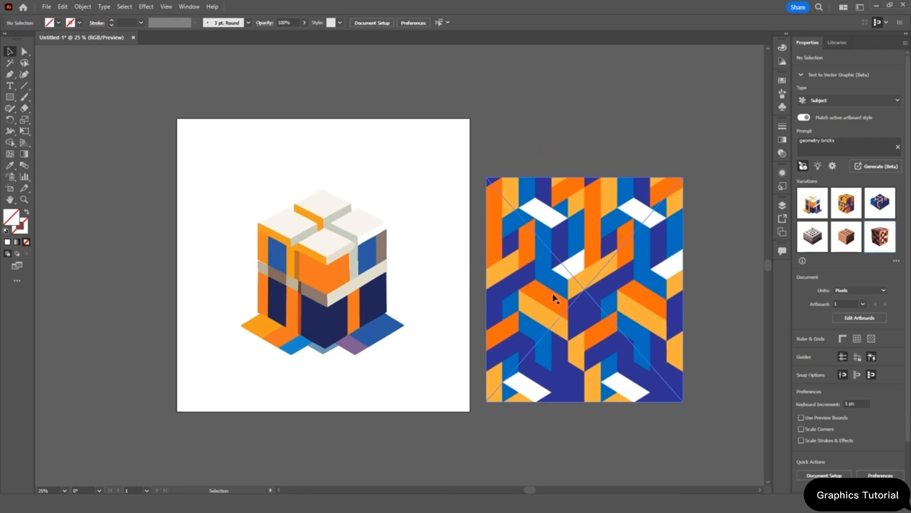
Try the tall orange-and-navy block variation, and apply the low dark blue block with white and orange stripes.
key(ctrl+=)
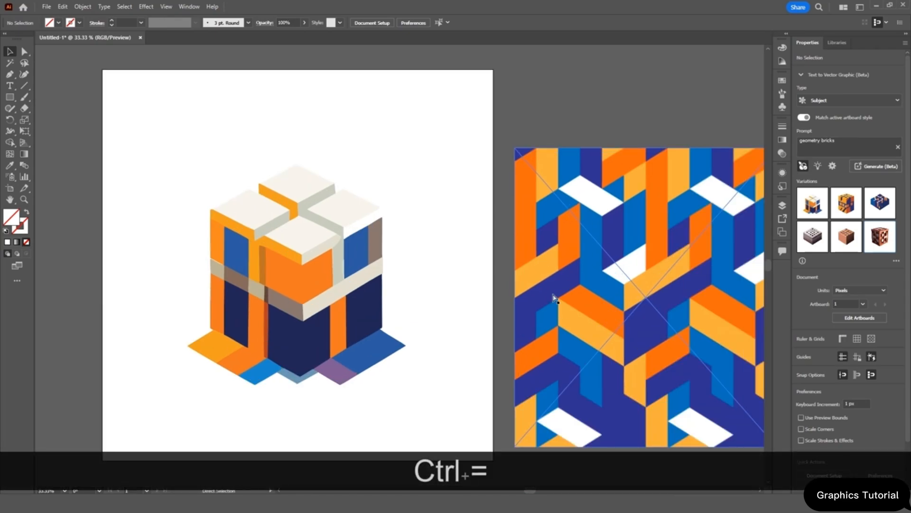
scroll(347, 311, left, 3)
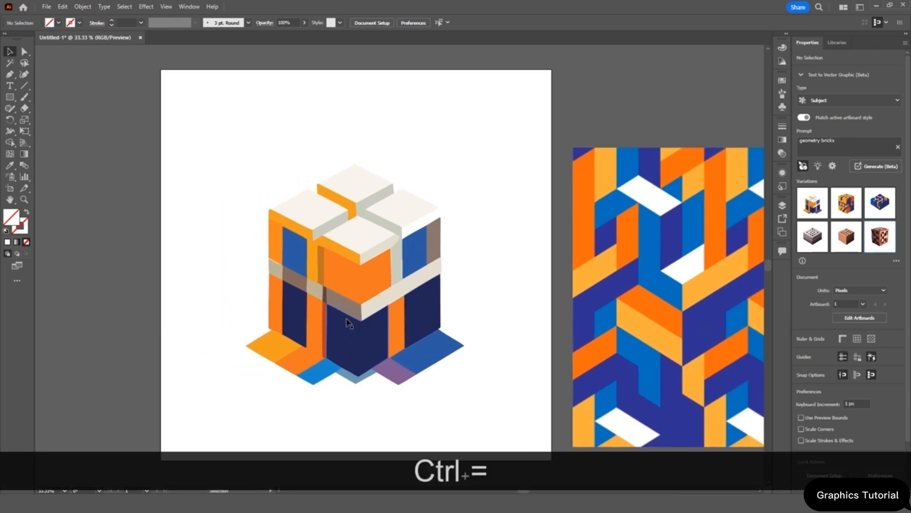
key(ctrl+0)
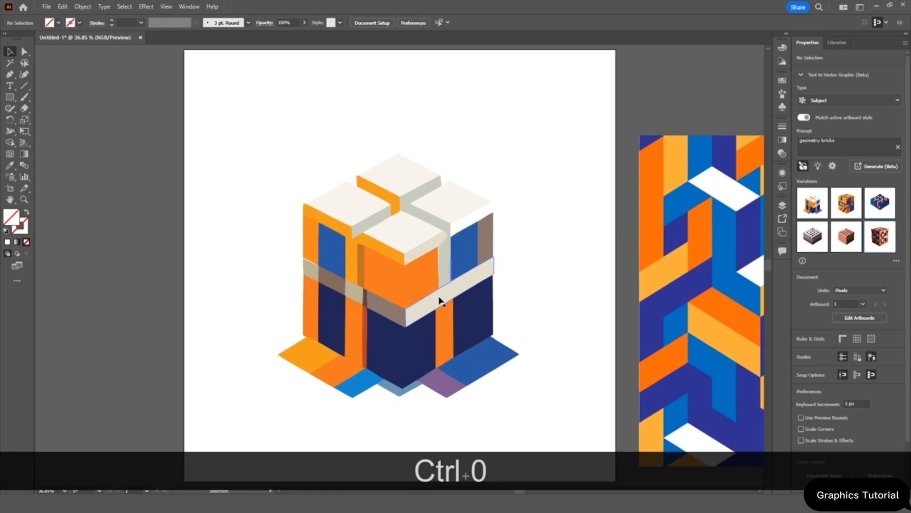
click(413, 255)
click(840, 267)
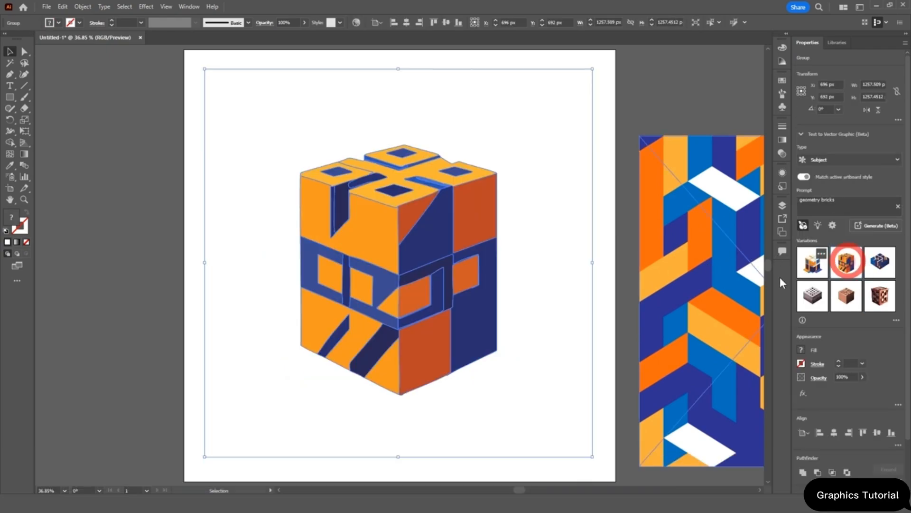
click(684, 106)
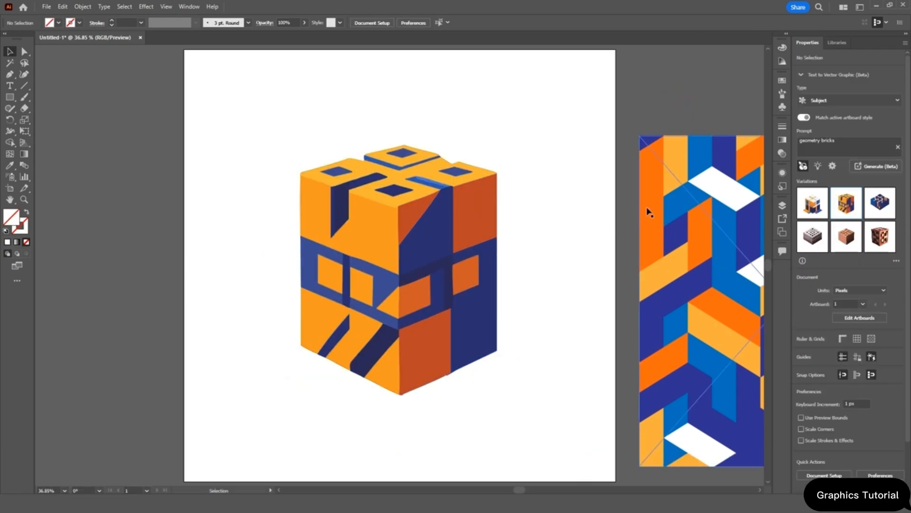
click(473, 224)
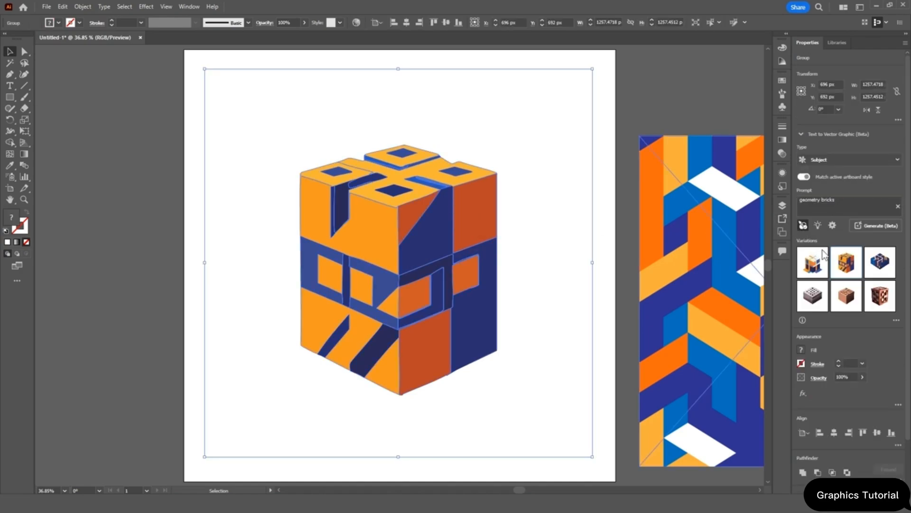
click(880, 262)
click(684, 107)
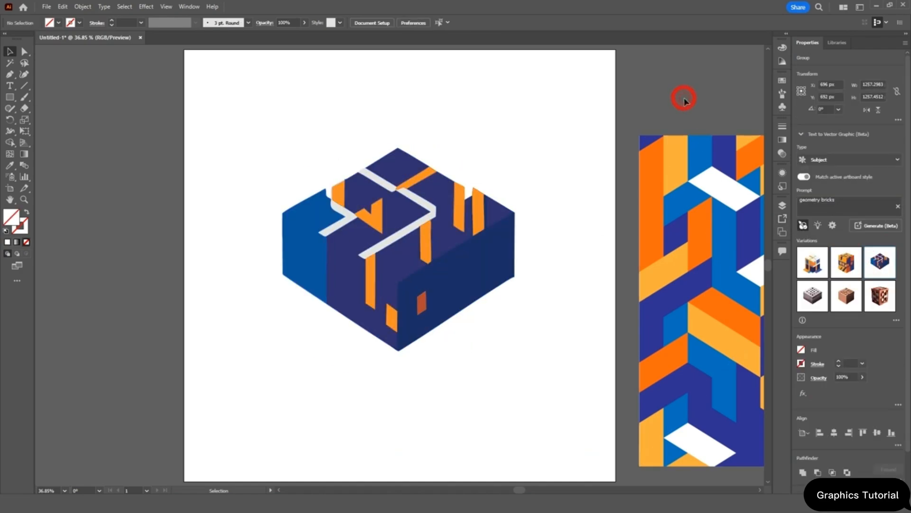
Apply the tall orange-and-navy block variation to the artwork on the artboard.
click(509, 242)
click(840, 269)
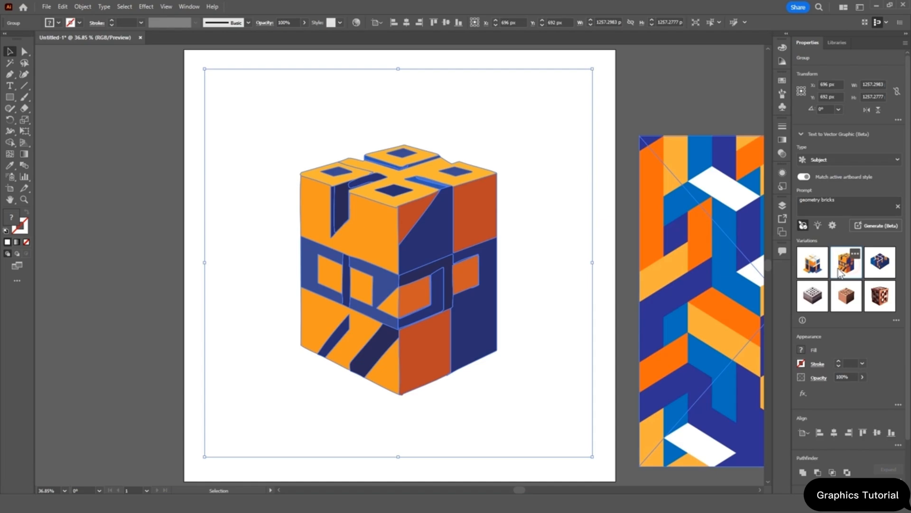
click(712, 108)
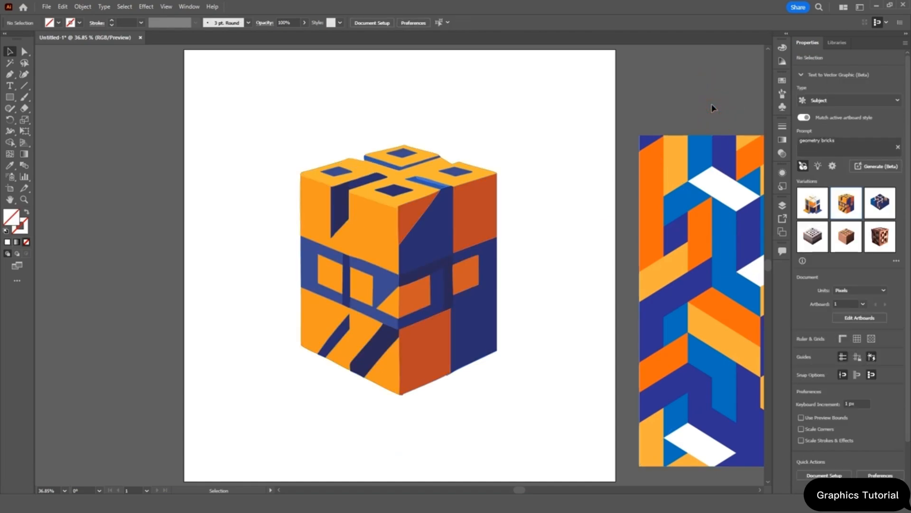
scroll(711, 103, right, 2)
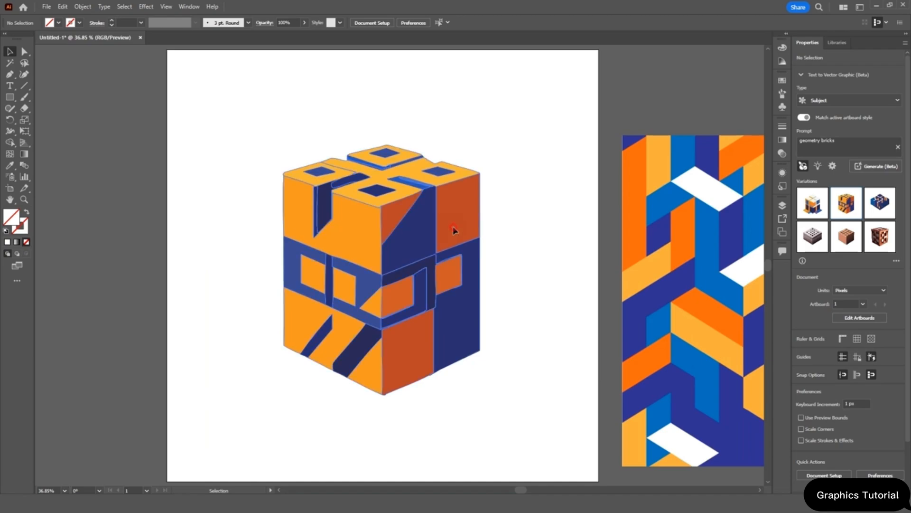
Check the detail setting for the tall block and generate new variations from the "geometry bricks" prompt.
click(448, 208)
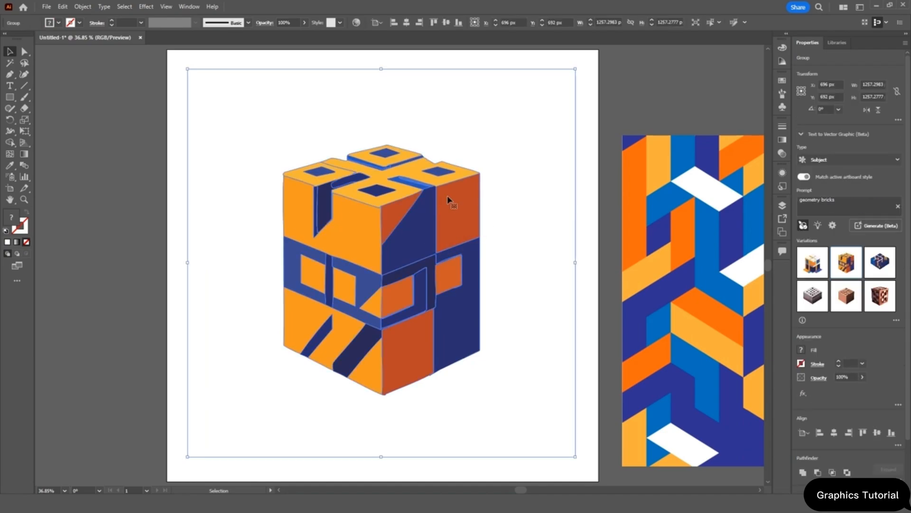
click(834, 226)
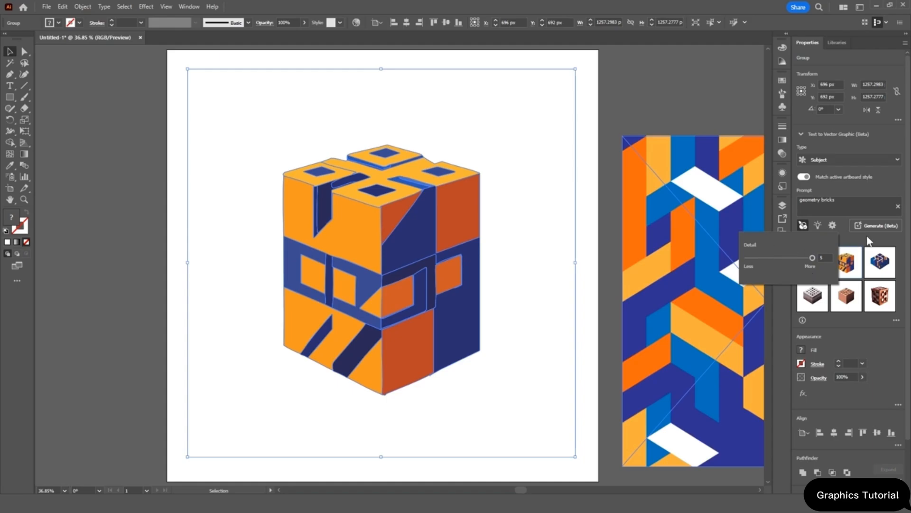
click(878, 227)
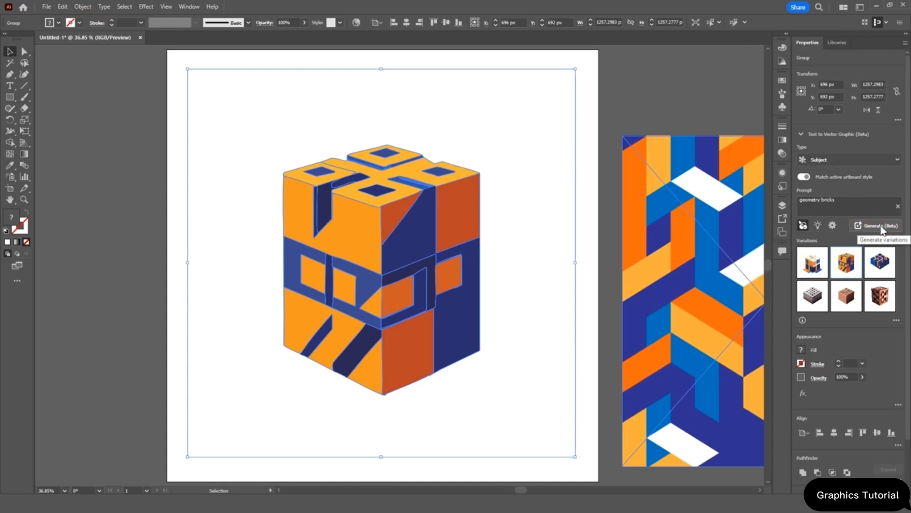
click(880, 227)
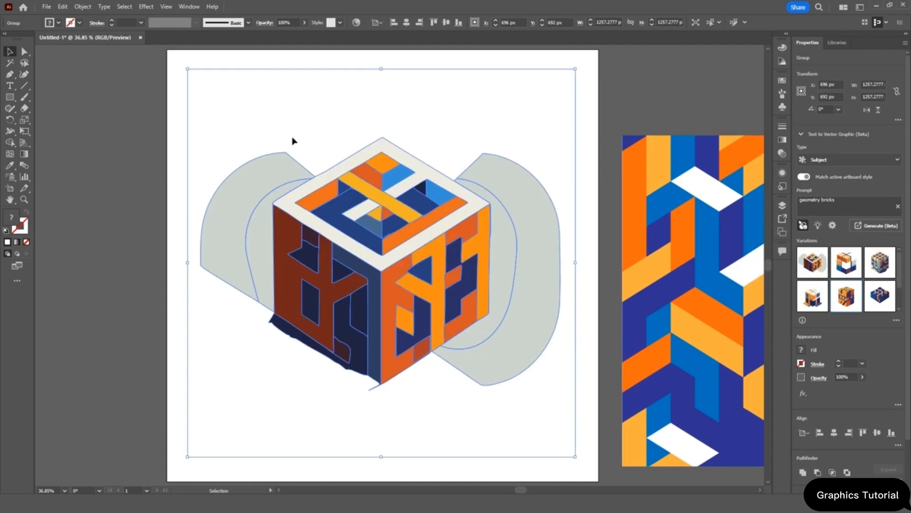
click(11, 50)
click(167, 187)
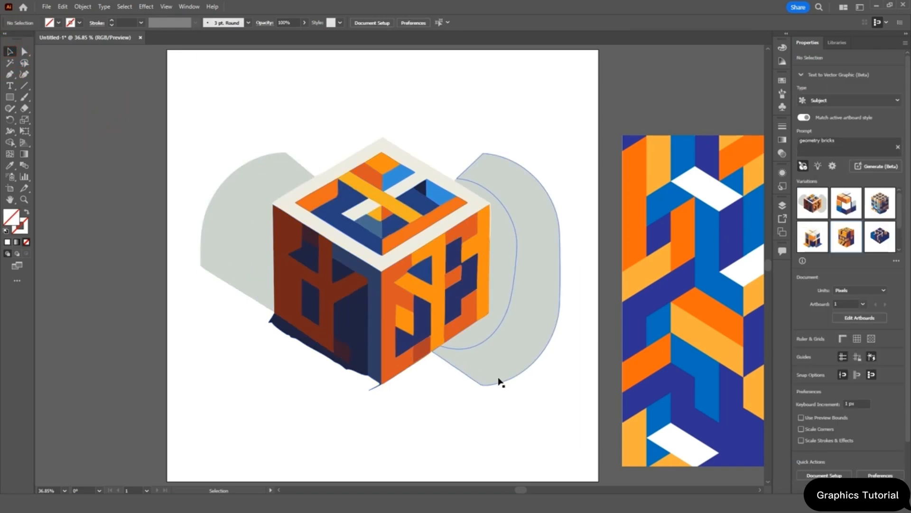
Try the second new variation on the cube, and apply the blue-and-orange one with small raised blocks on its top face.
click(429, 275)
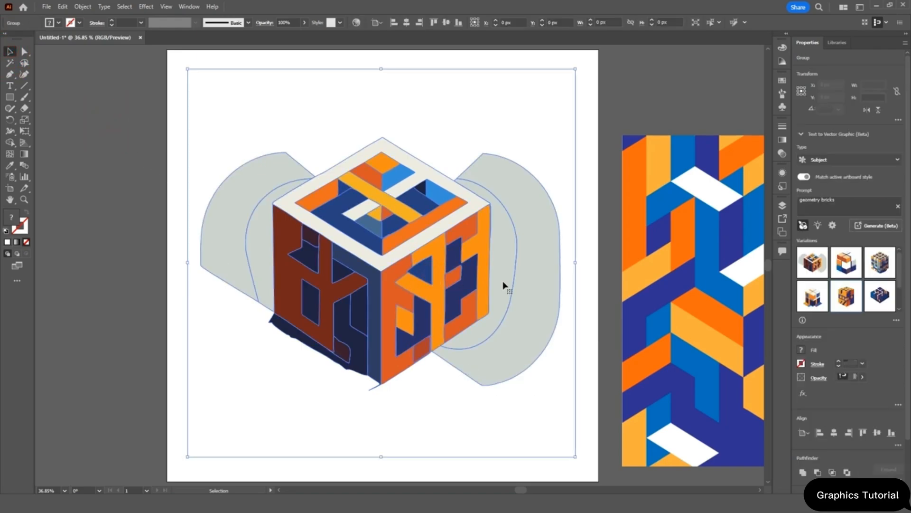
click(840, 271)
click(889, 272)
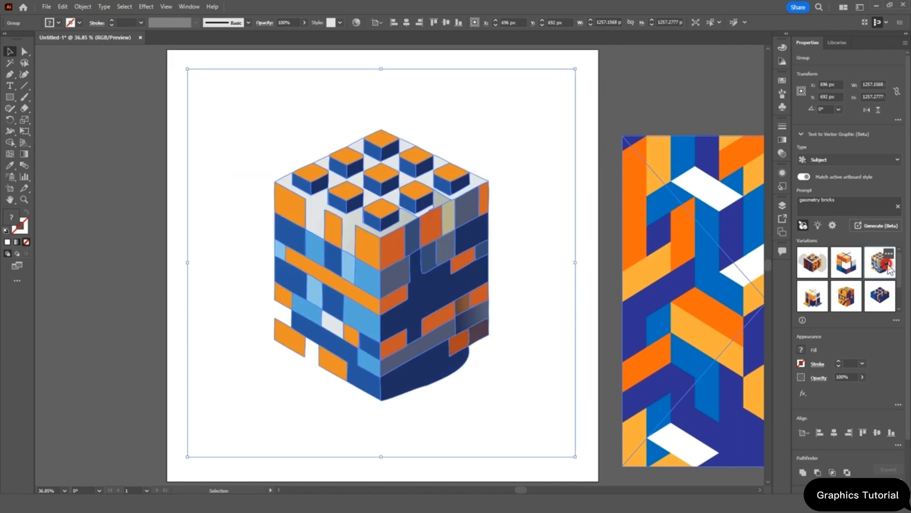
click(626, 113)
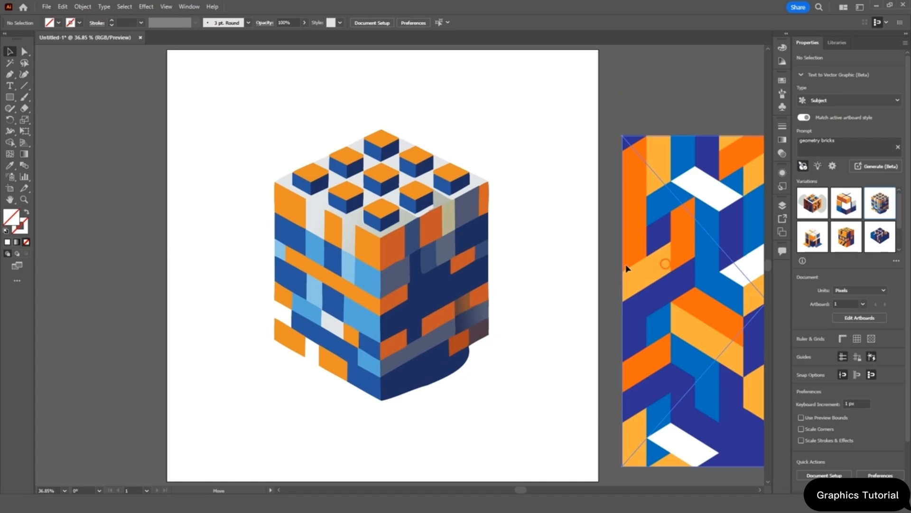
Delete the geometric pattern image beside the artboard.
drag(667, 266, 813, 276)
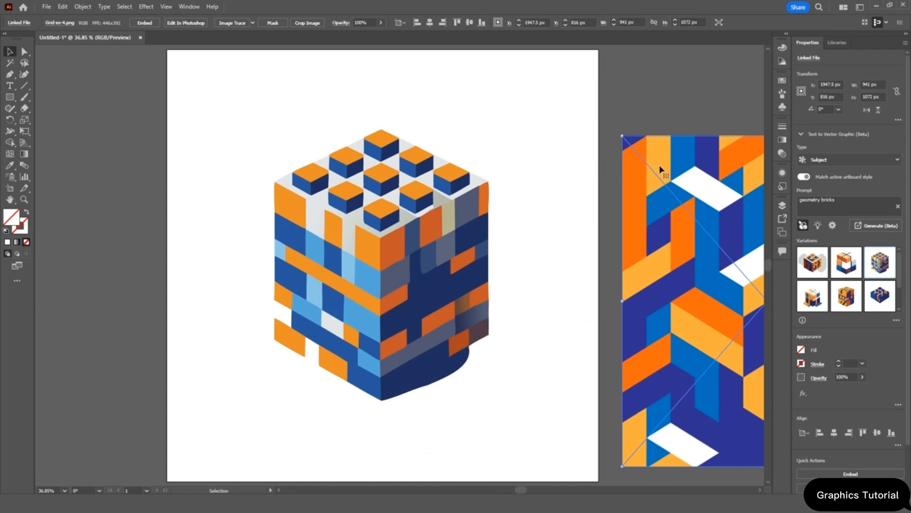
key(Delete)
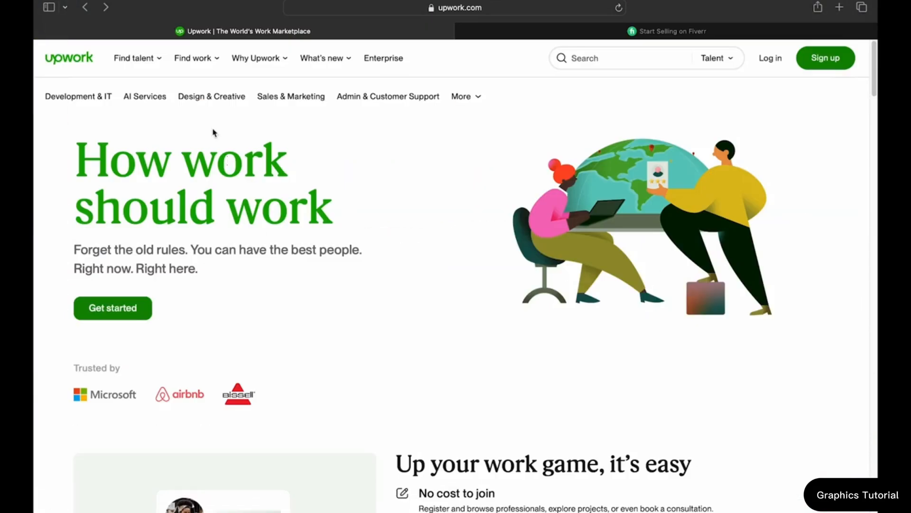
Switch to the web browser, open Upwork's Design & Creative category and look over Fiverr's seller page.
click(208, 100)
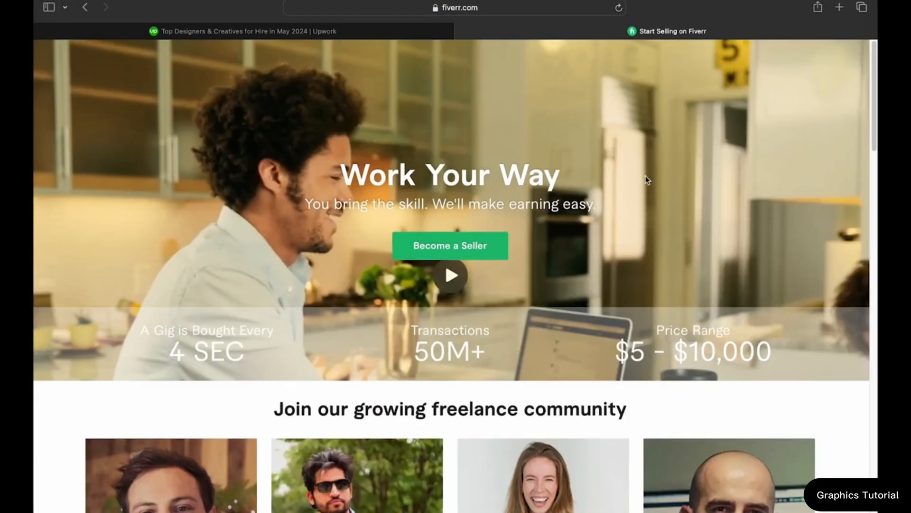
scroll(700, 211, down, 10)
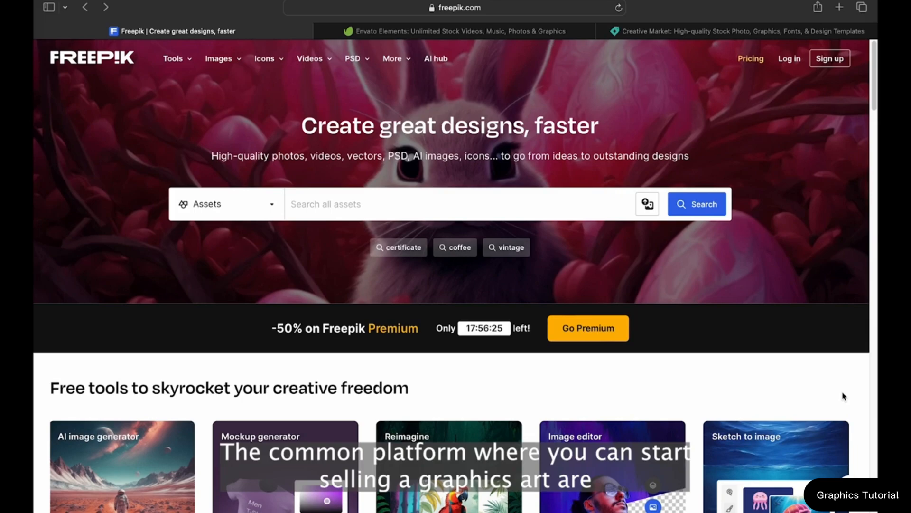
Look over the Freepik home page and open its account sign-up page.
scroll(843, 395, down, 5)
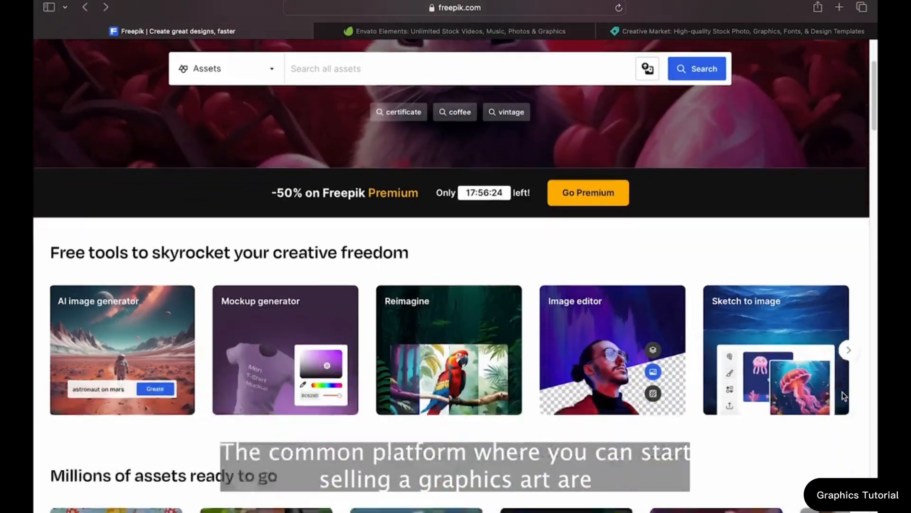
scroll(843, 396, up, 5)
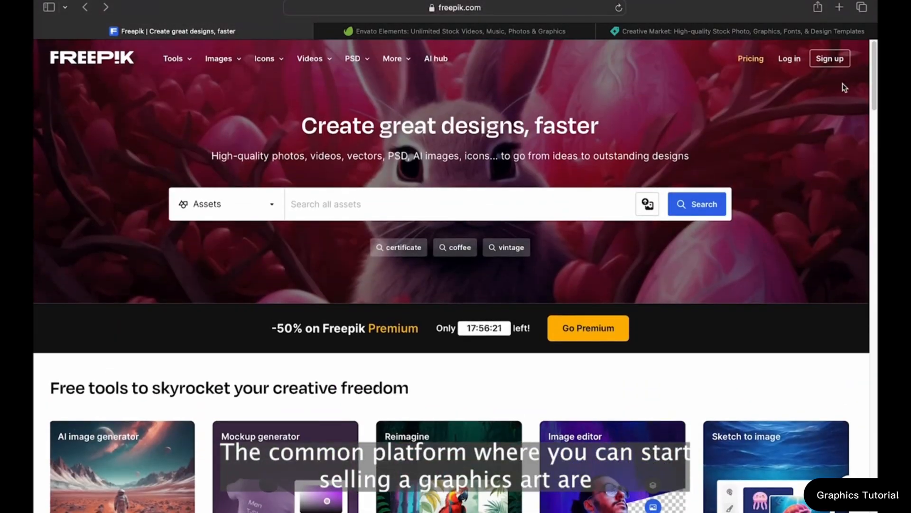
click(835, 61)
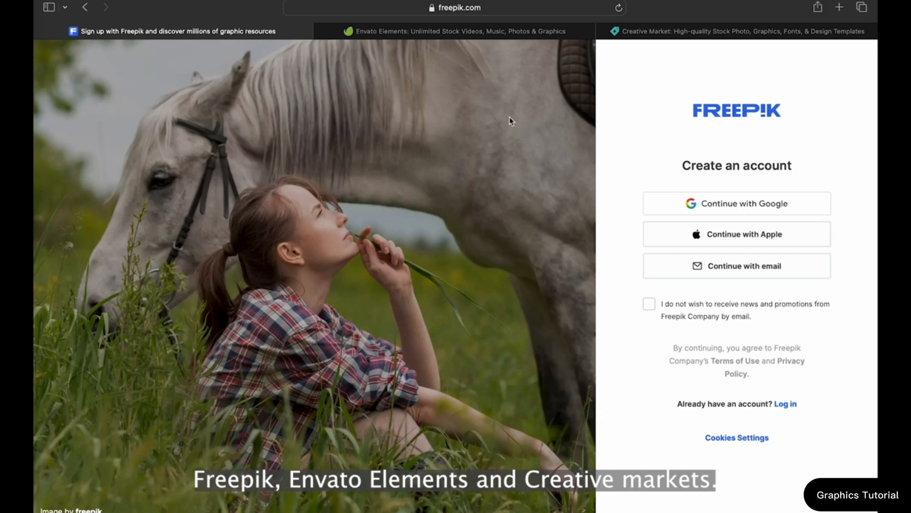
Switch to Envato Elements, look through its home page and open the sign-in page.
click(454, 37)
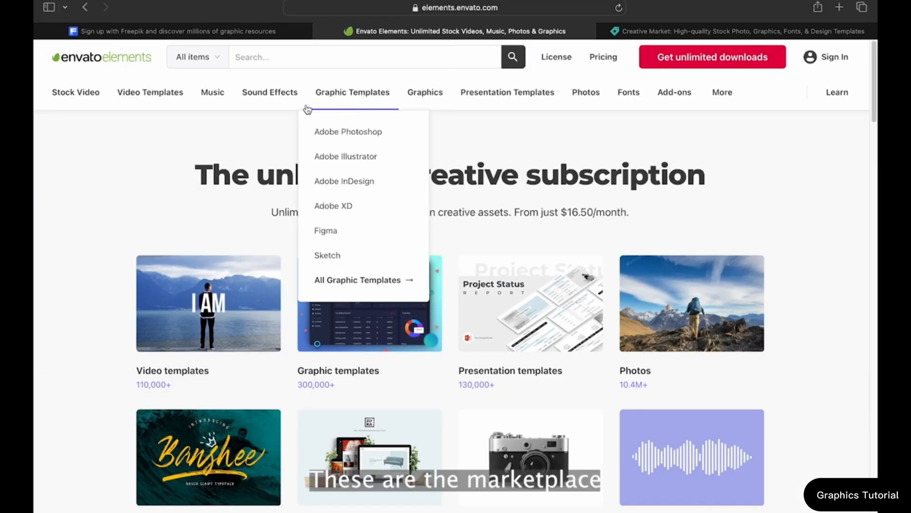
mouse_move(87, 111)
scroll(799, 204, down, 10)
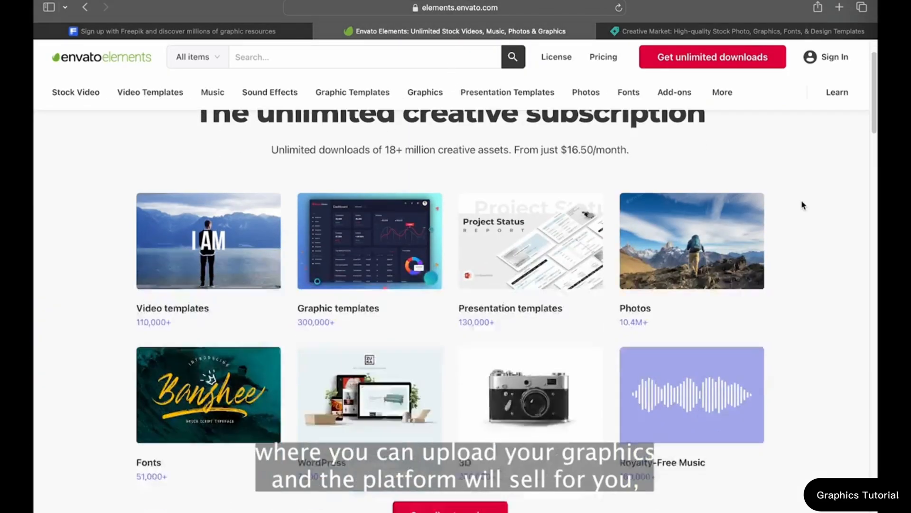
scroll(802, 205, down, 5)
scroll(802, 205, up, 10)
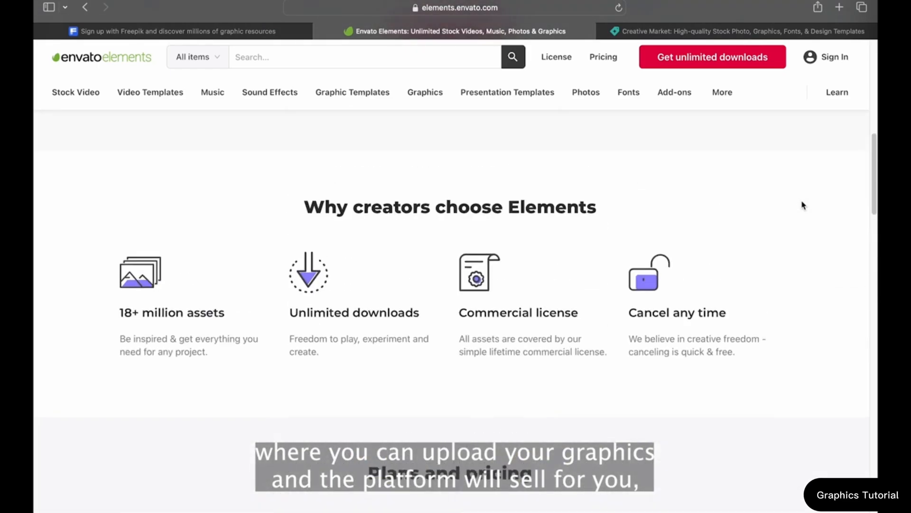
scroll(805, 185, up, 3)
Switch to Creative Market, view its illustration categories and look through the products featured on the home page.
click(737, 31)
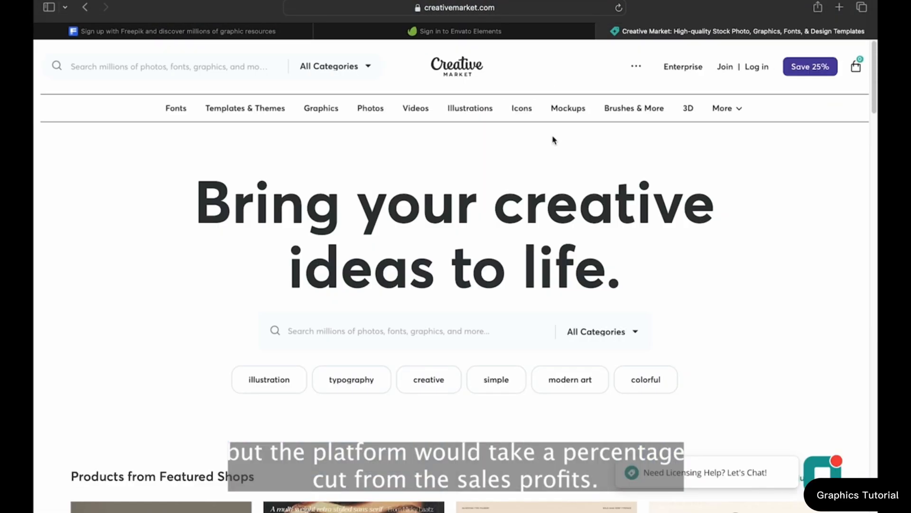
mouse_move(468, 114)
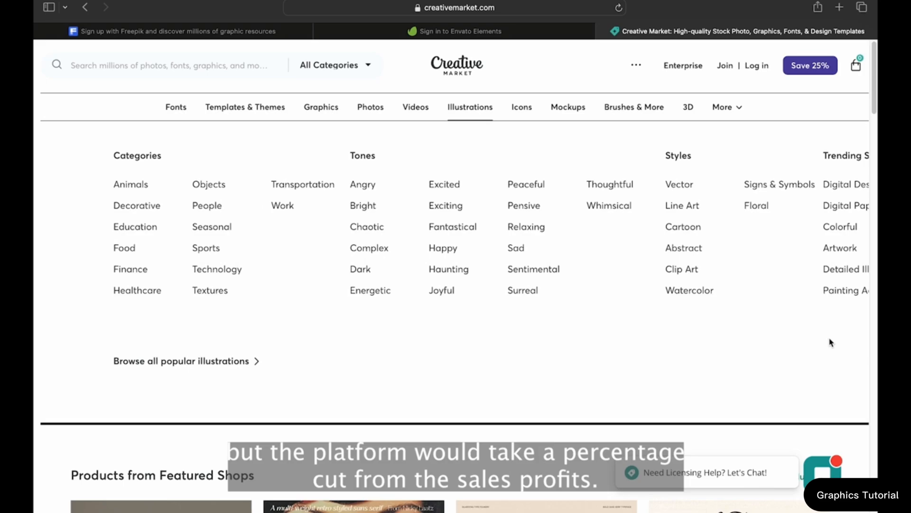
scroll(818, 406, down, 10)
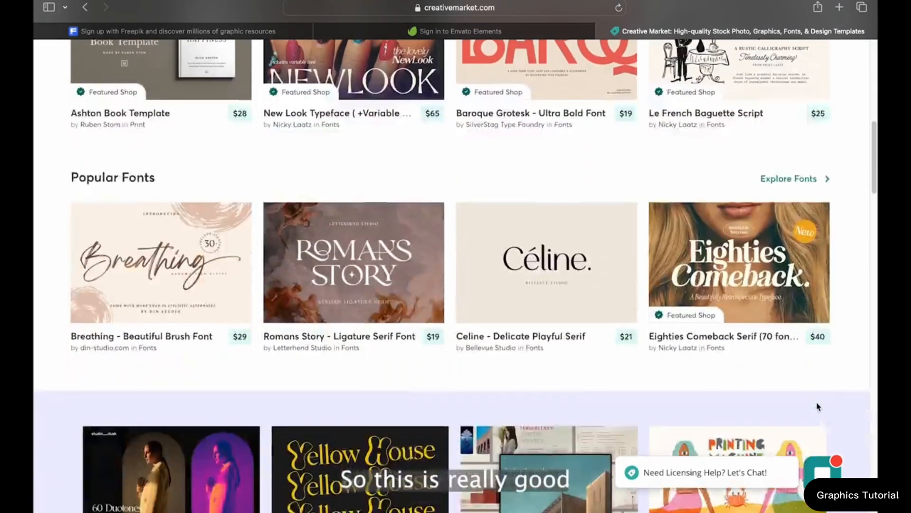
scroll(818, 405, down, 10)
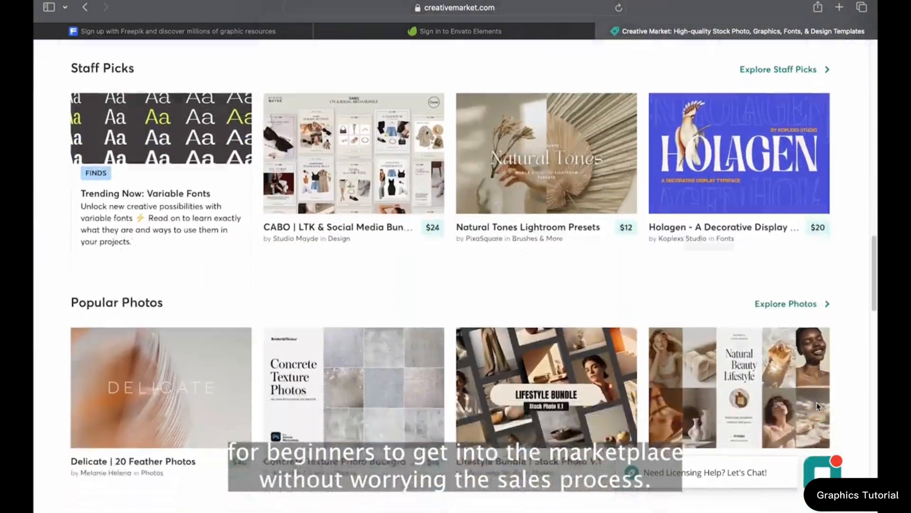
scroll(818, 406, down, 8)
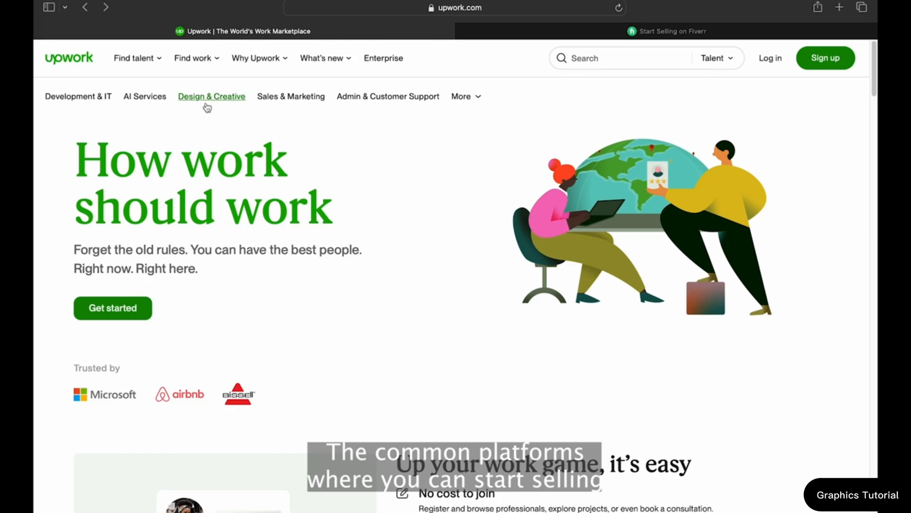
Open Upwork's Design & Creative category, and look through Fiverr's seller page down to the How it works section.
click(207, 96)
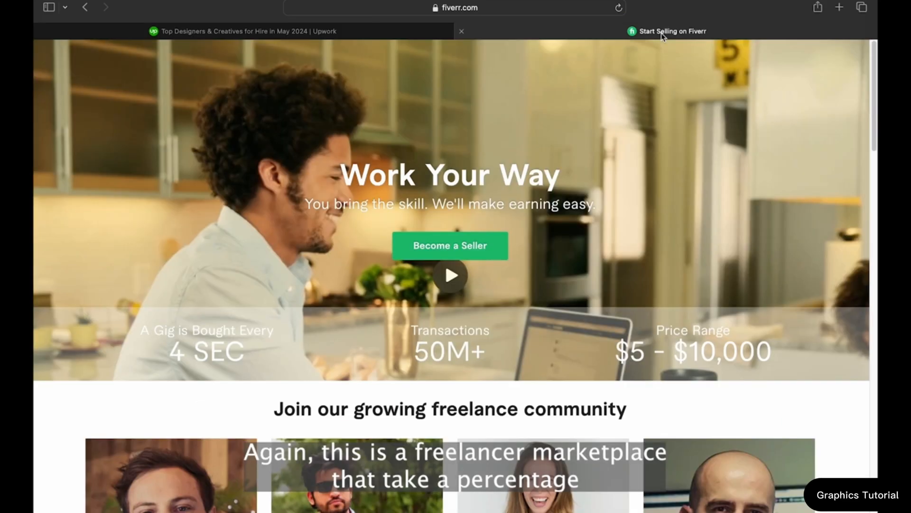
click(662, 31)
scroll(699, 212, down, 5)
scroll(700, 212, down, 3)
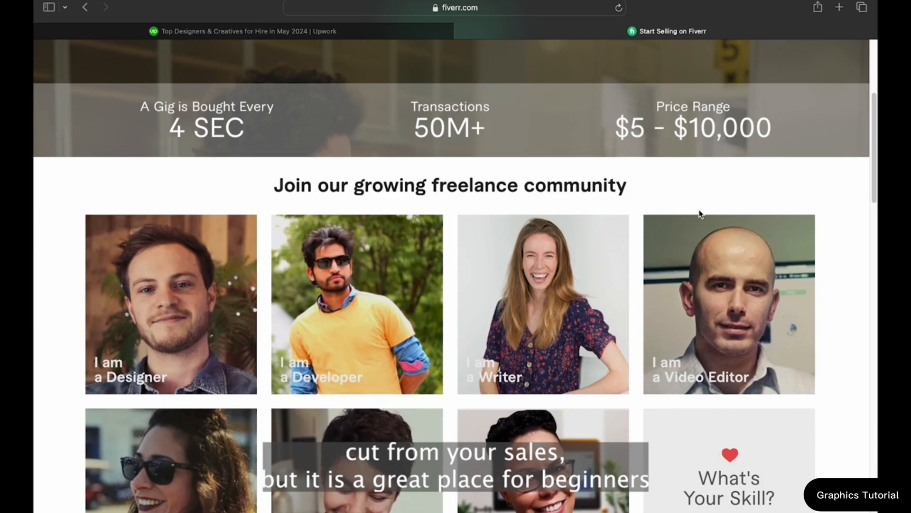
scroll(700, 213, down, 20)
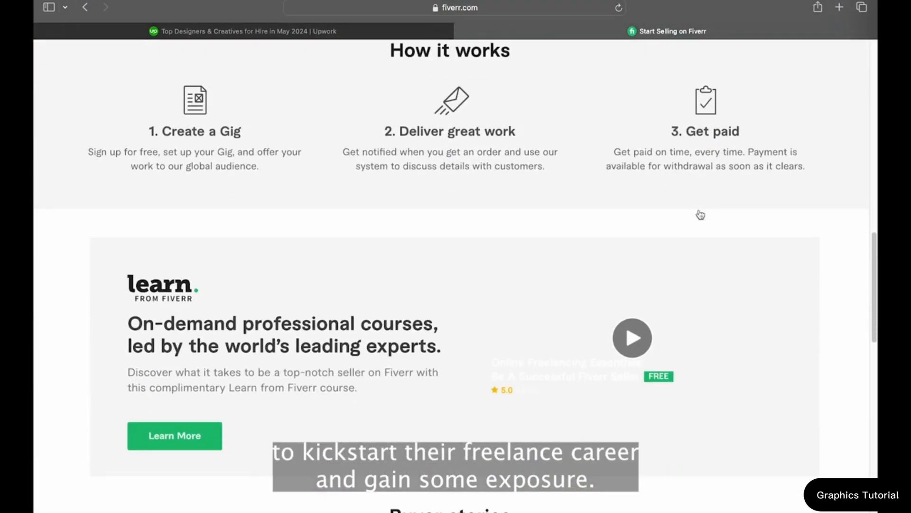
scroll(701, 215, up, 1)
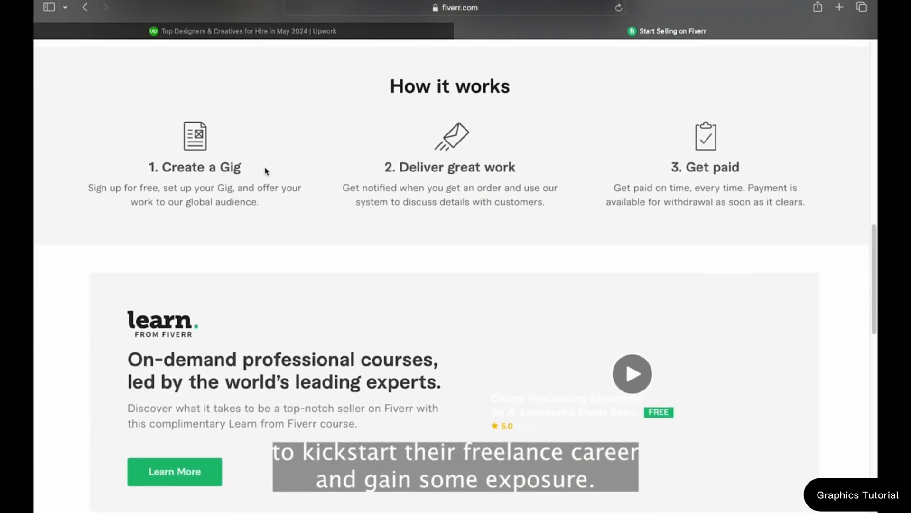